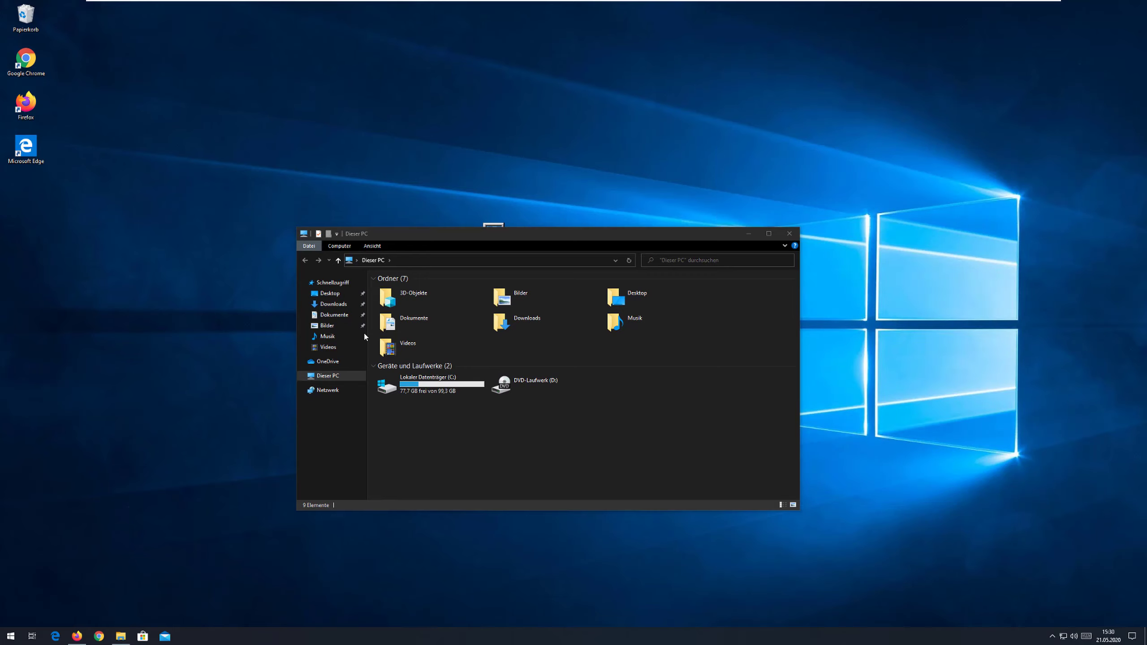
Close the File Explorer window and set the img1 picture as the desktop background.
{"action": "left_click", "coordinate": [789, 234]}
{"action": "right_click", "coordinate": [452, 242]}
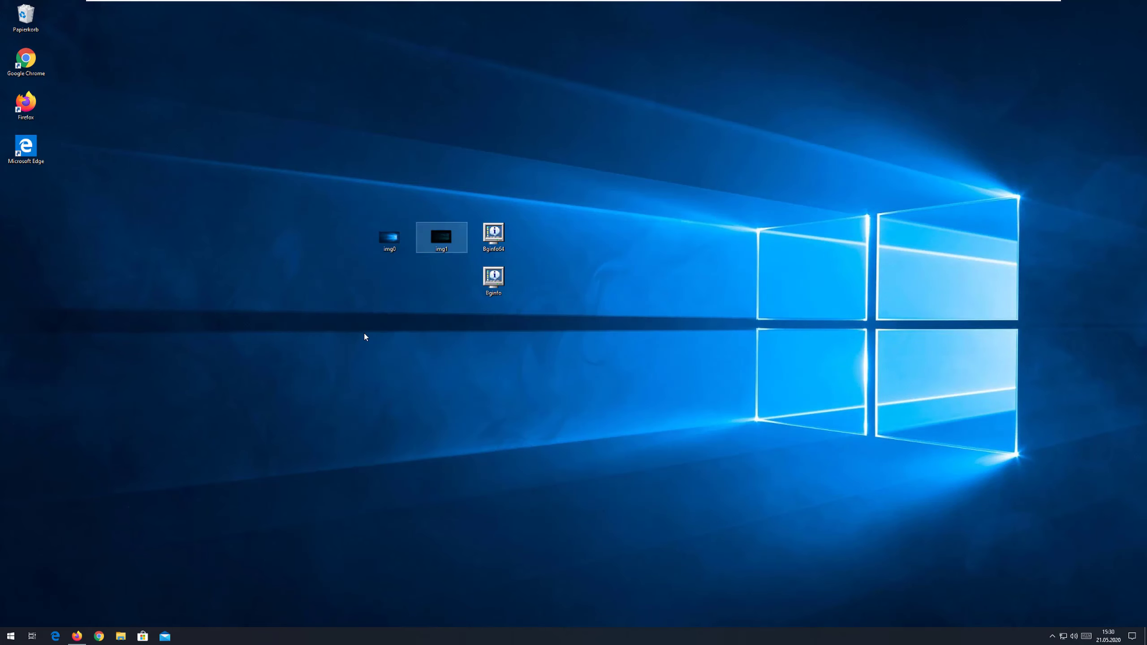
{"action": "left_click", "coordinate": [497, 287]}
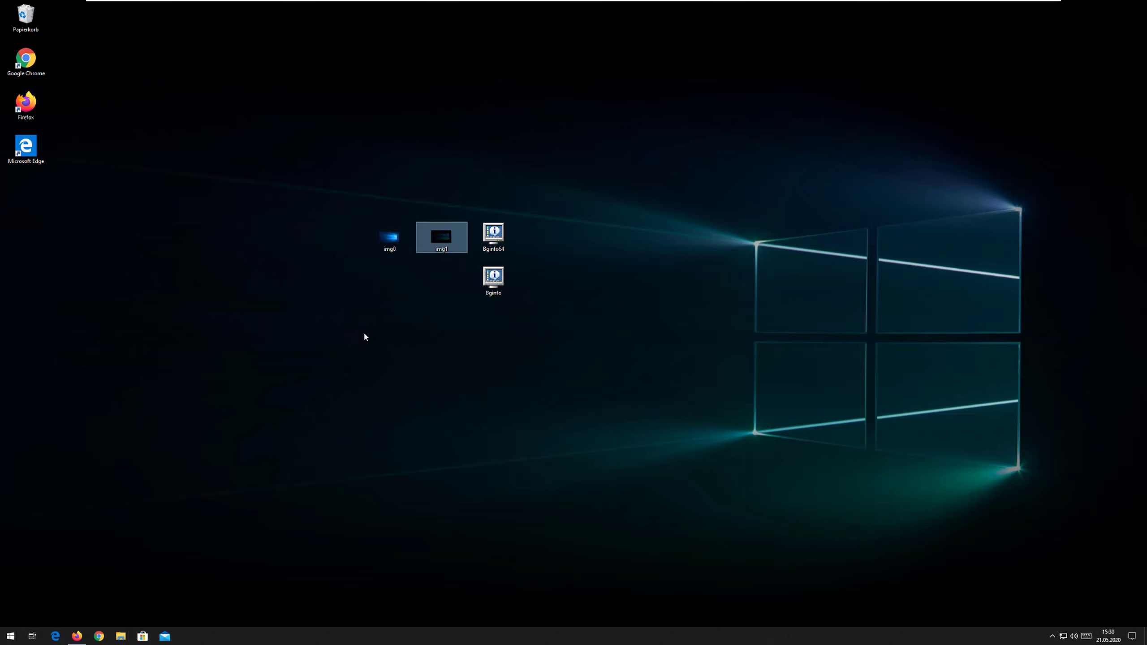
{"action": "left_click", "coordinate": [365, 336]}
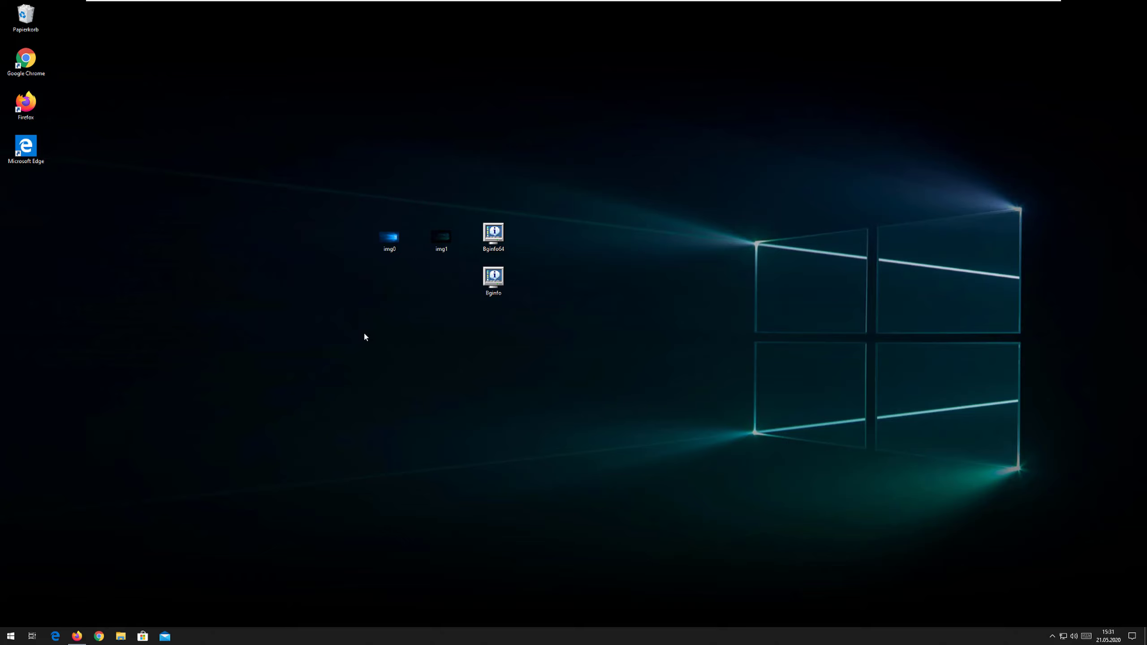
{"action": "key", "text": "Right"}
{"action": "left_click", "coordinate": [365, 337]}
{"action": "key", "text": "Down"}
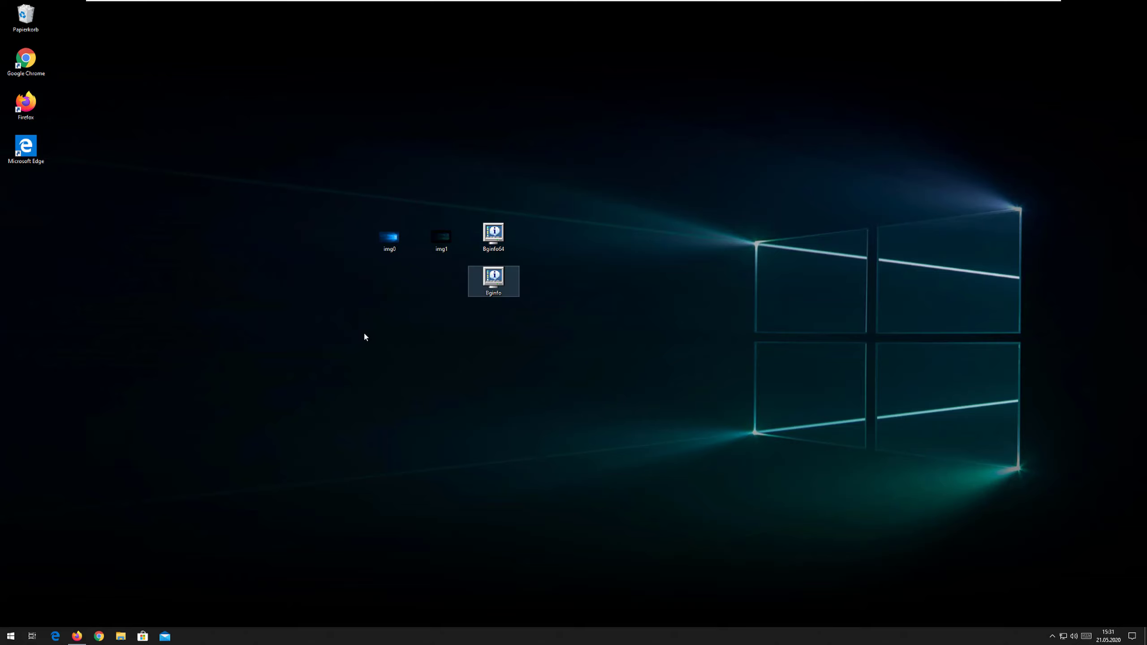
{"action": "left_click", "coordinate": [364, 334]}
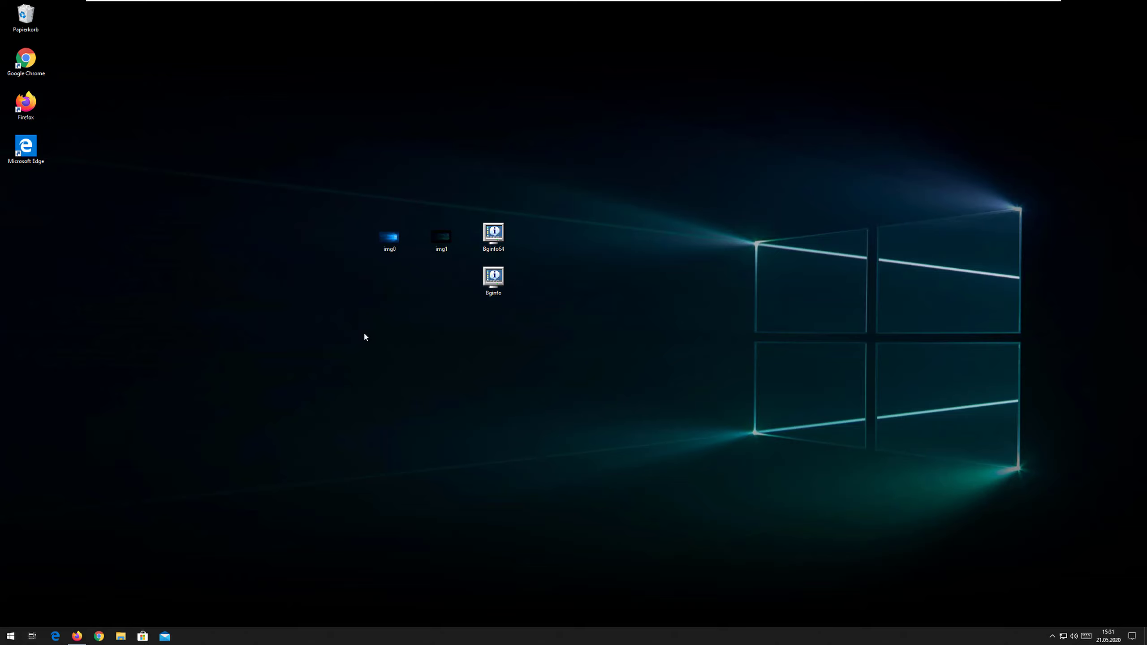
Switch to Firefox and view the title, version and download area of the Sysinternals BgInfo page.
{"action": "key", "text": "alt+Tab"}
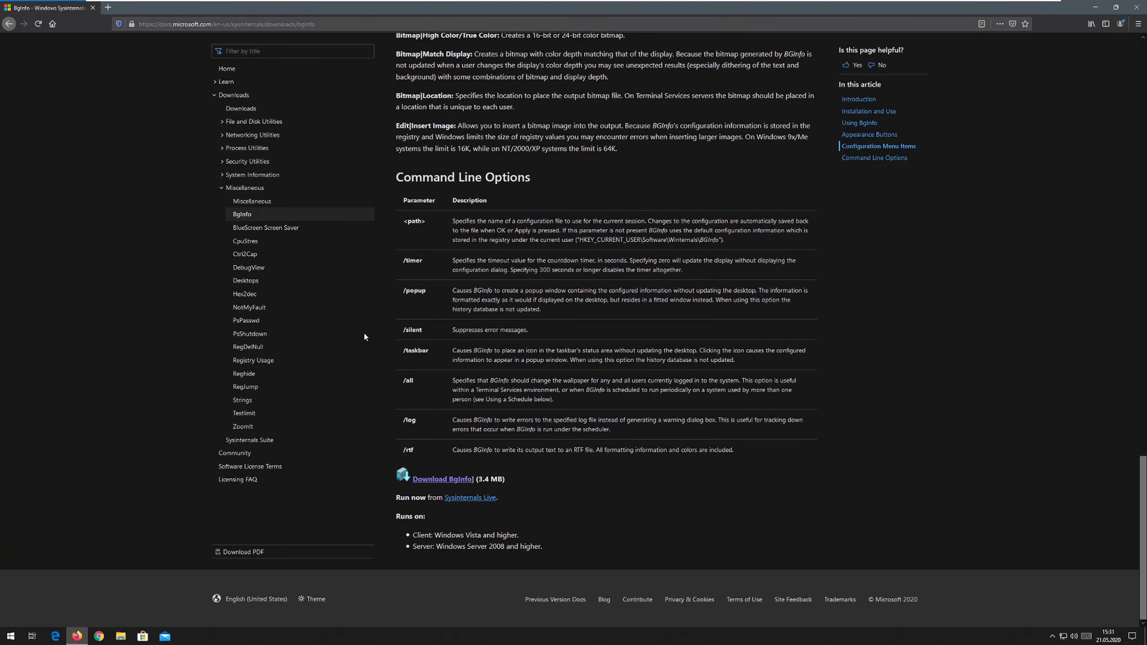
{"action": "scroll", "coordinate": [365, 337], "scroll_direction": "up", "scroll_amount": 10}
{"action": "scroll", "coordinate": [365, 337], "scroll_direction": "up", "scroll_amount": 10}
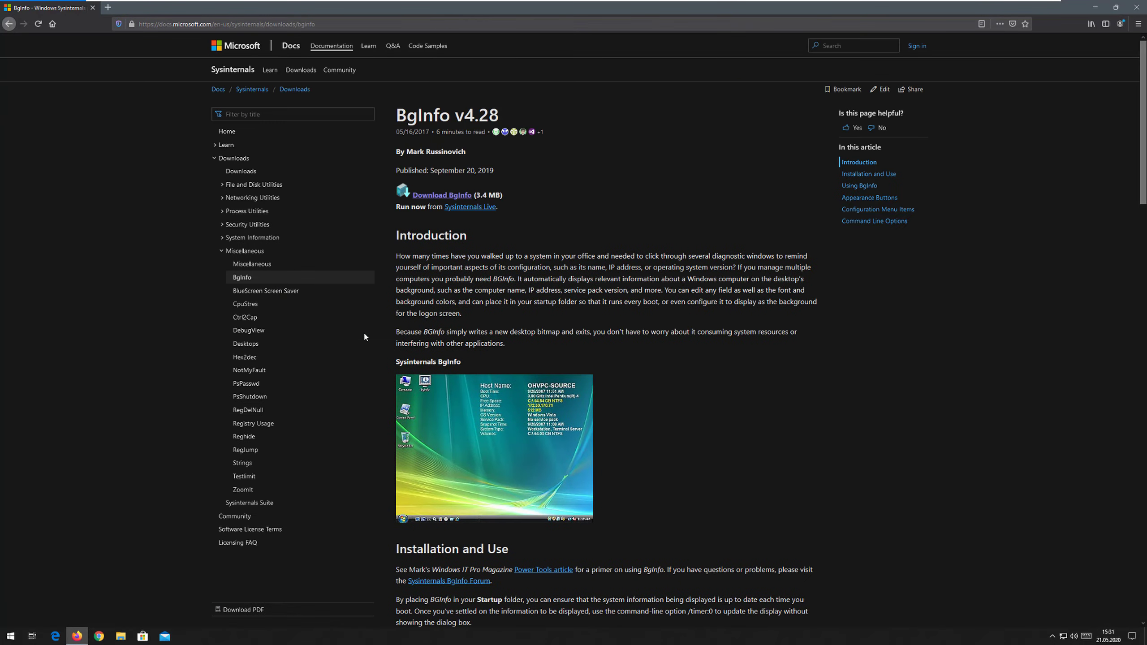
{"action": "key", "text": "ctrl+l"}
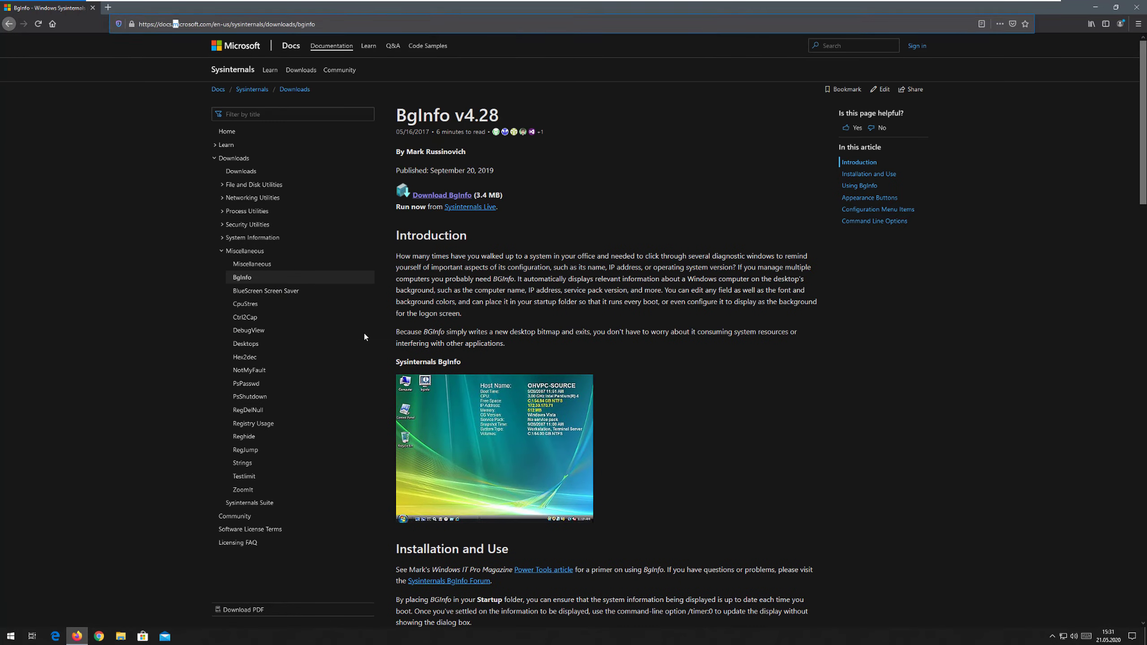
{"action": "key", "text": "Escape"}
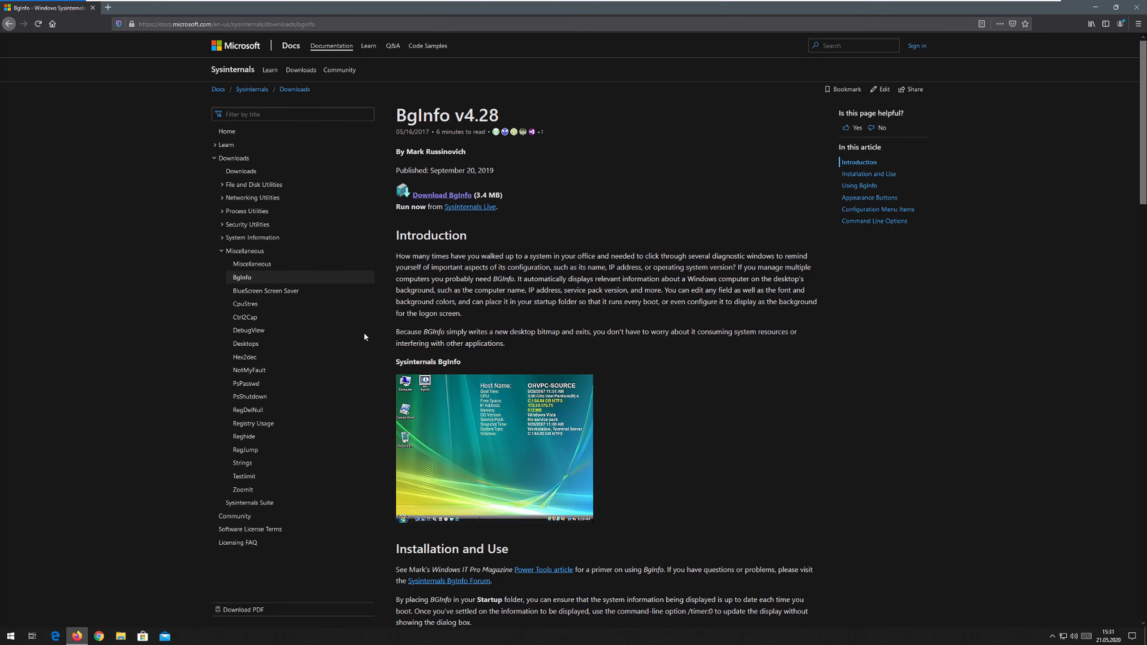
{"action": "left_click_drag", "start_coordinate": [396, 115], "coordinate": [475, 115]}
{"action": "left_click", "coordinate": [475, 115]}
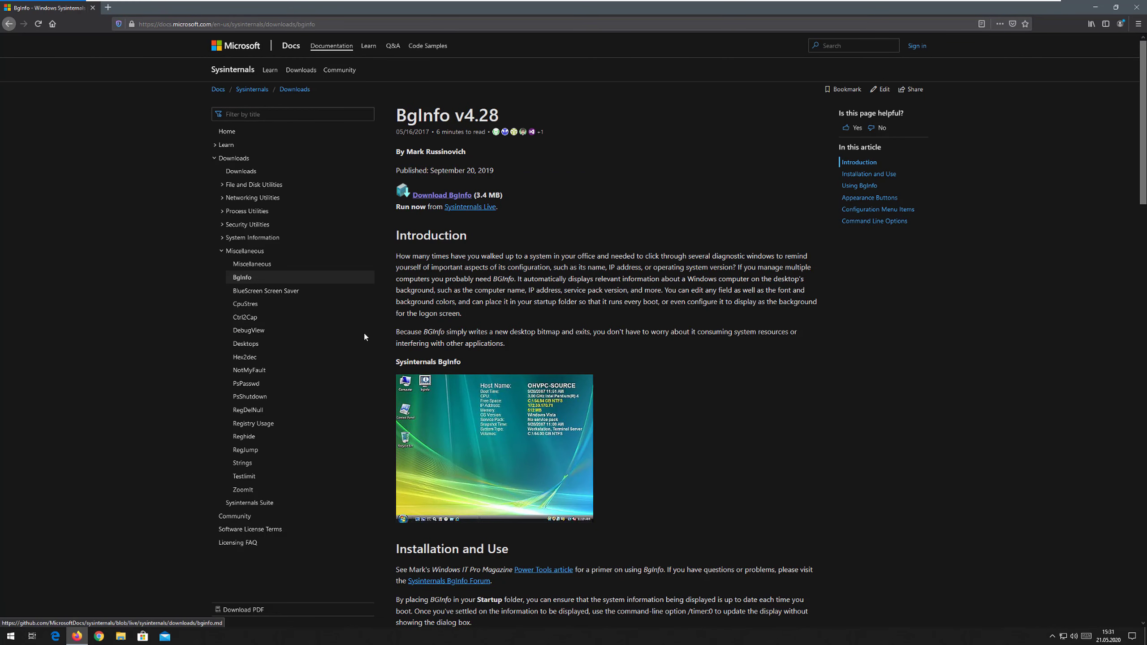
{"action": "key", "text": "Tab"}
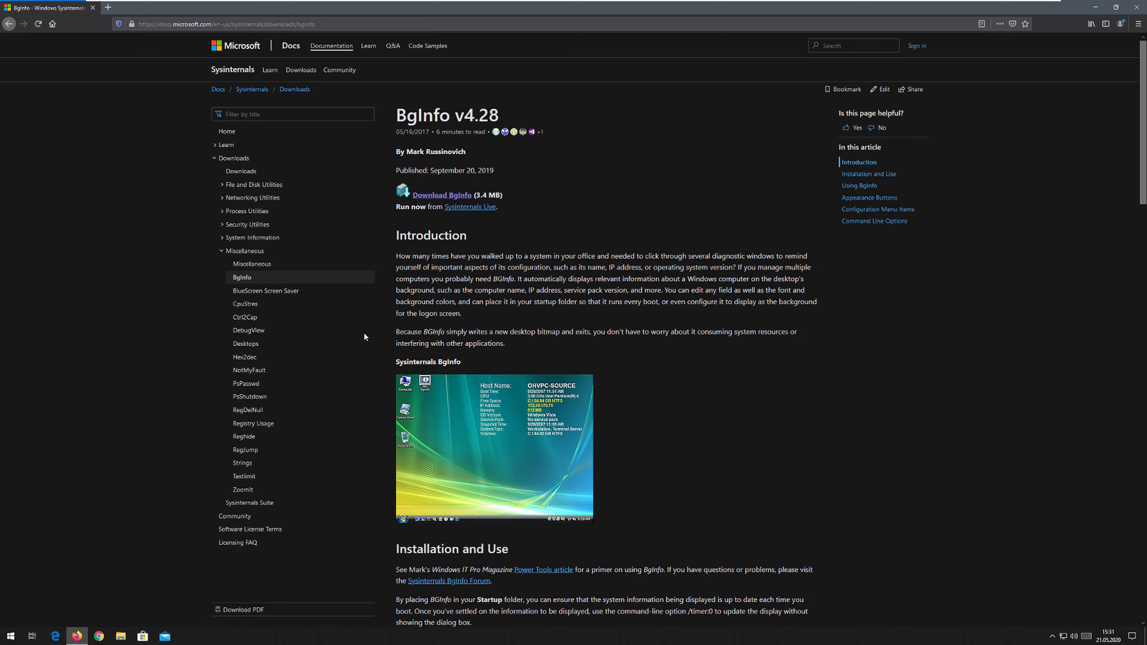
{"action": "key", "text": "Tab"}
Look through the Introduction, Installation and Use, Using BgInfo and Appearance Buttons sections of the BgInfo page.
{"action": "scroll", "coordinate": [365, 336], "scroll_direction": "down", "scroll_amount": 5}
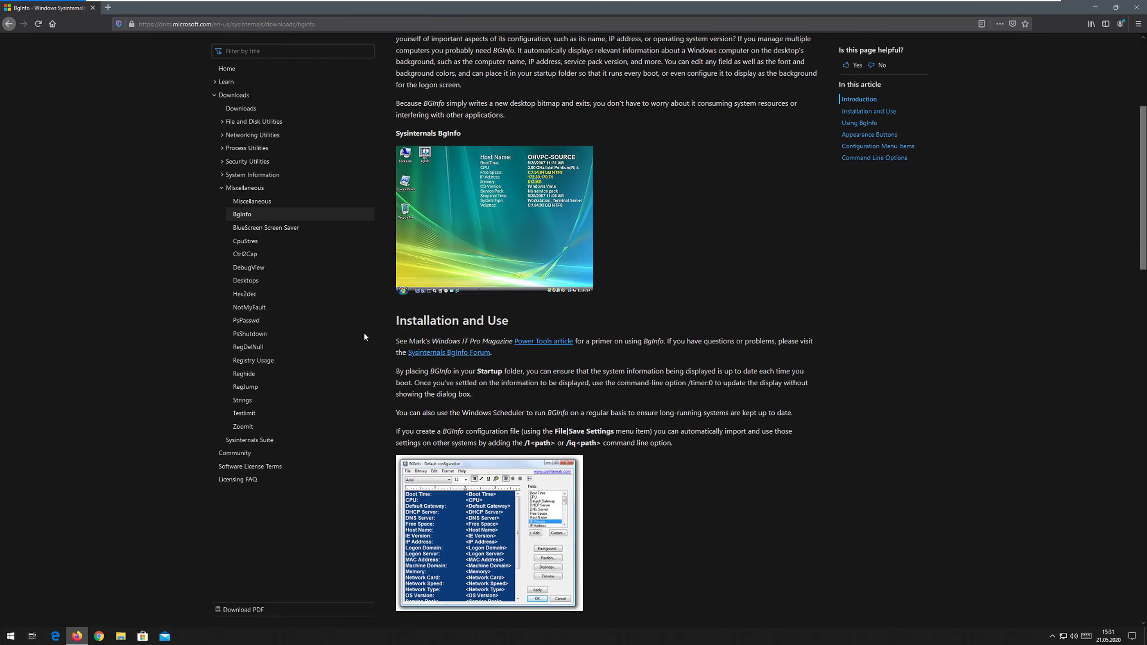
{"action": "scroll", "coordinate": [365, 336], "scroll_direction": "down", "scroll_amount": 6}
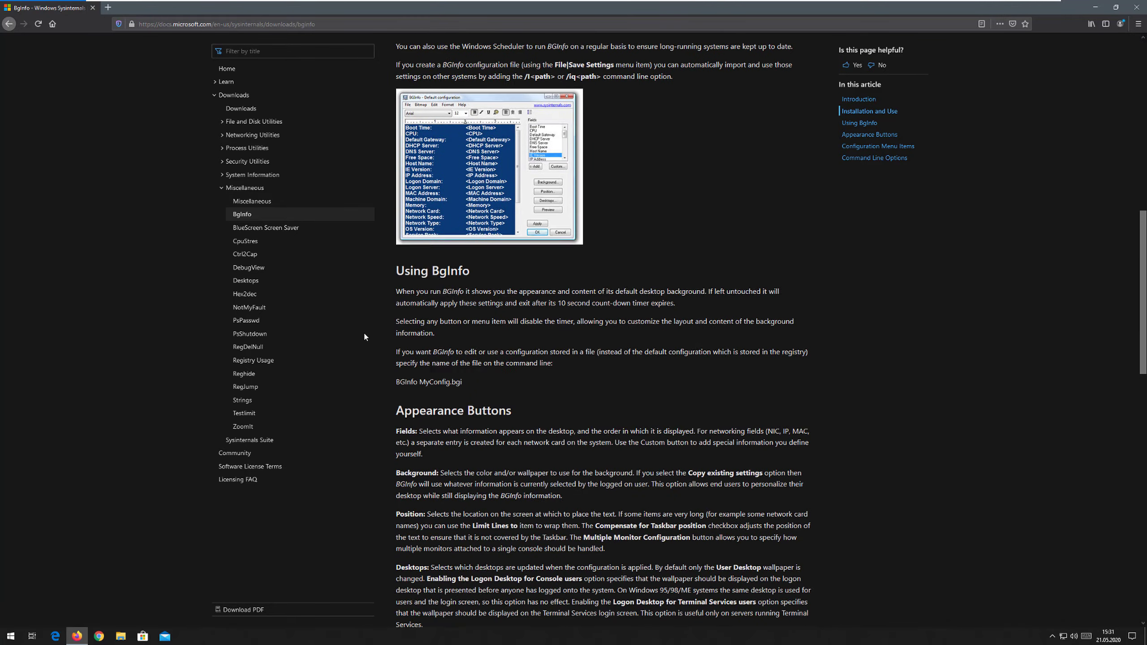
{"action": "scroll", "coordinate": [365, 337], "scroll_direction": "up", "scroll_amount": 14}
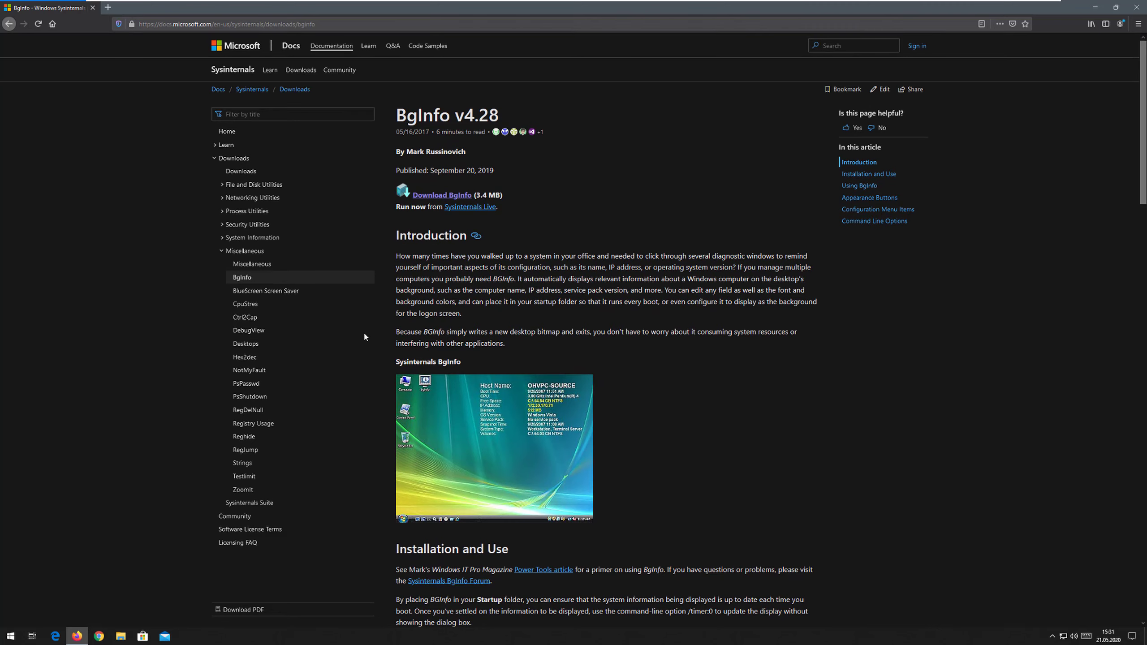
{"action": "scroll", "coordinate": [365, 337], "scroll_direction": "down", "scroll_amount": 5}
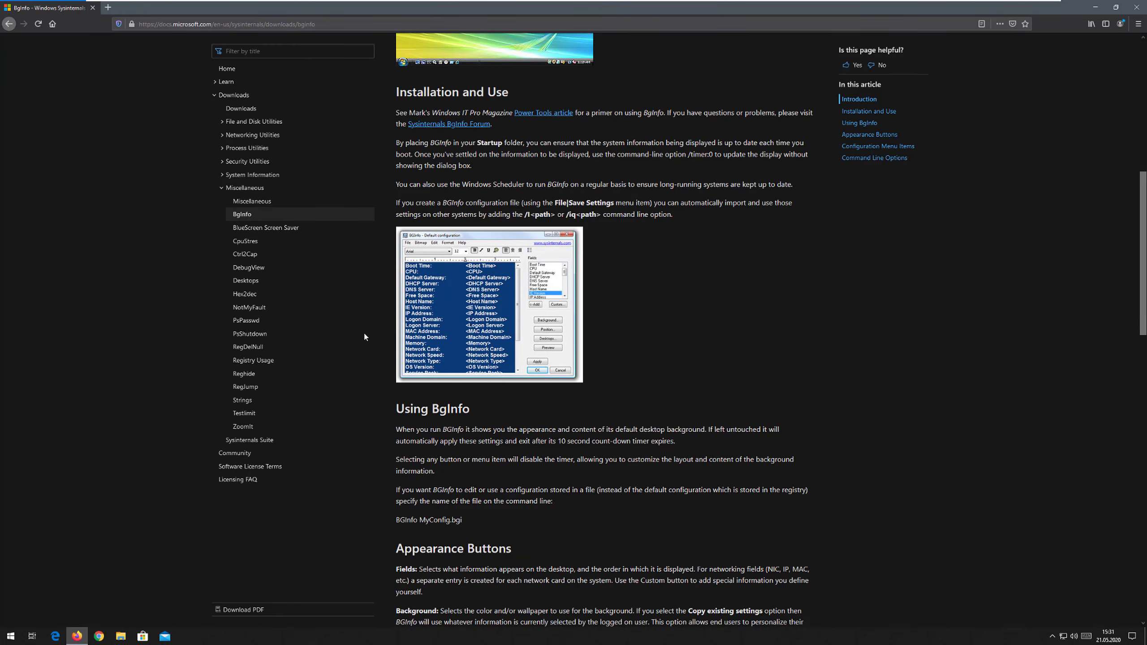
{"action": "scroll", "coordinate": [364, 336], "scroll_direction": "down", "scroll_amount": 5}
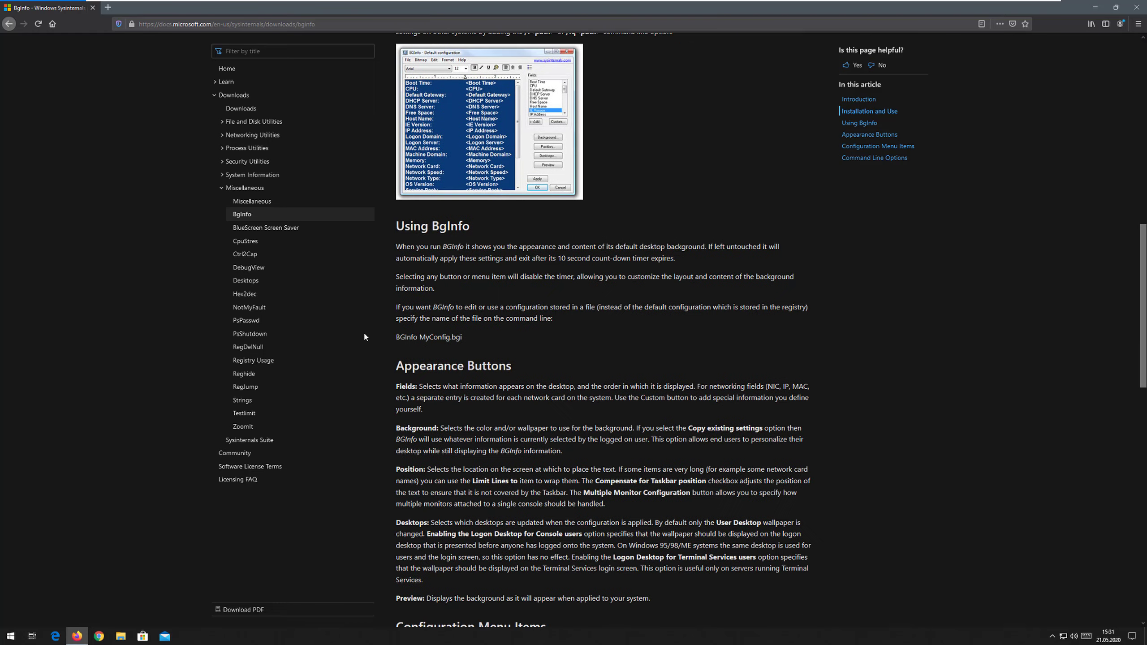
{"action": "scroll", "coordinate": [364, 337], "scroll_direction": "up", "scroll_amount": 8}
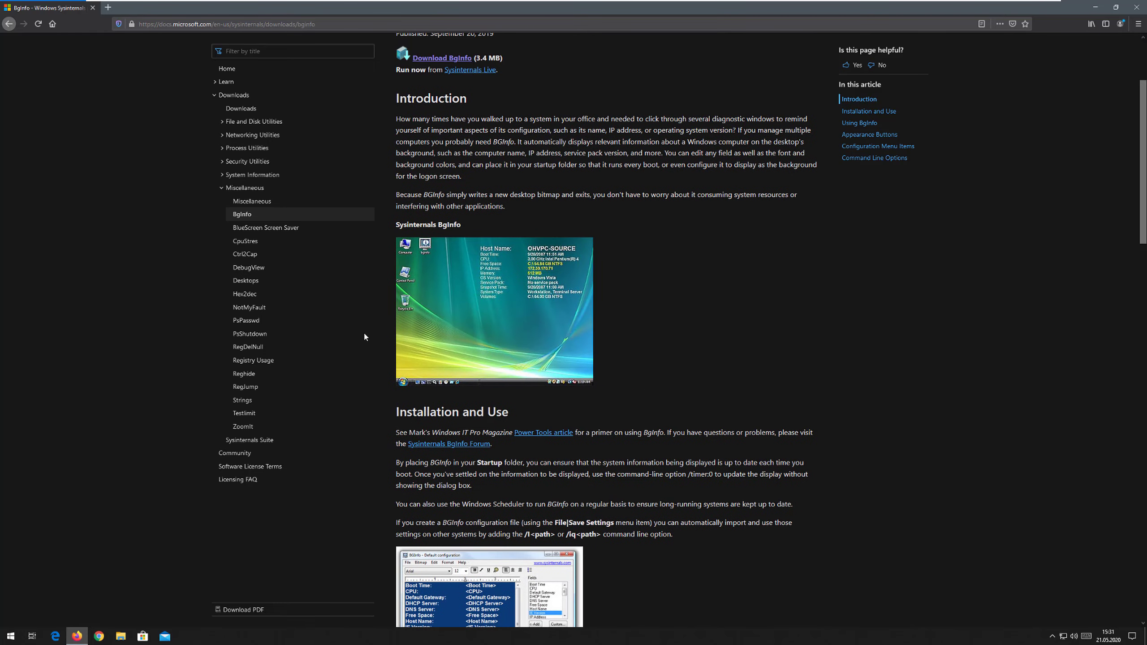
{"action": "scroll", "coordinate": [365, 336], "scroll_direction": "down", "scroll_amount": 3}
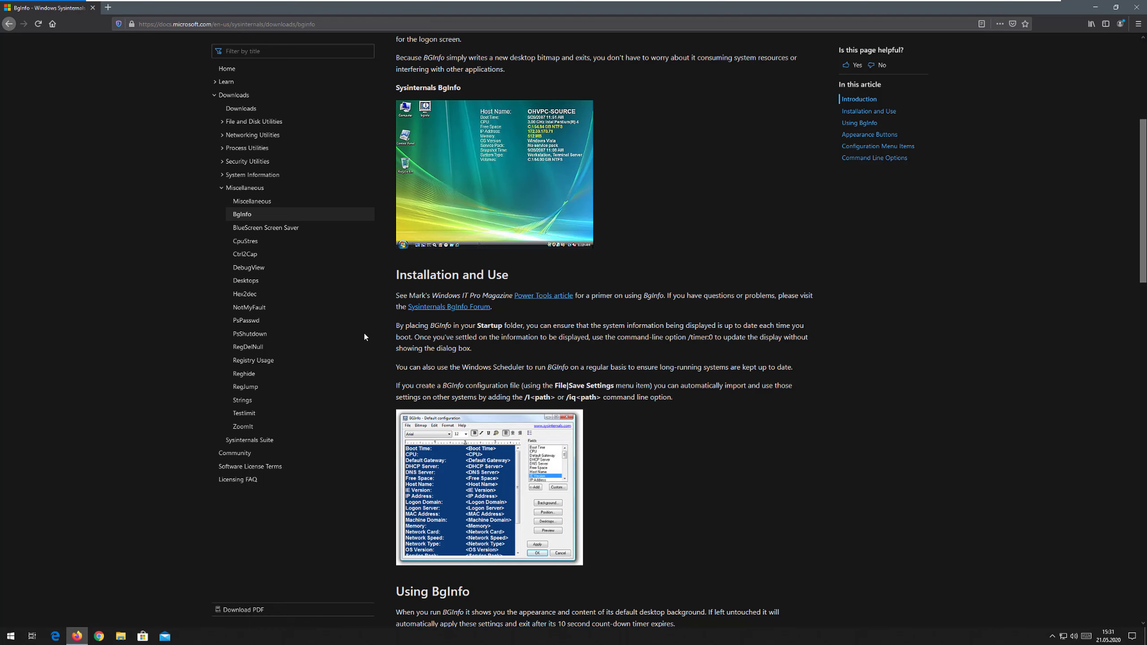
{"action": "scroll", "coordinate": [364, 337], "scroll_direction": "up", "scroll_amount": 2}
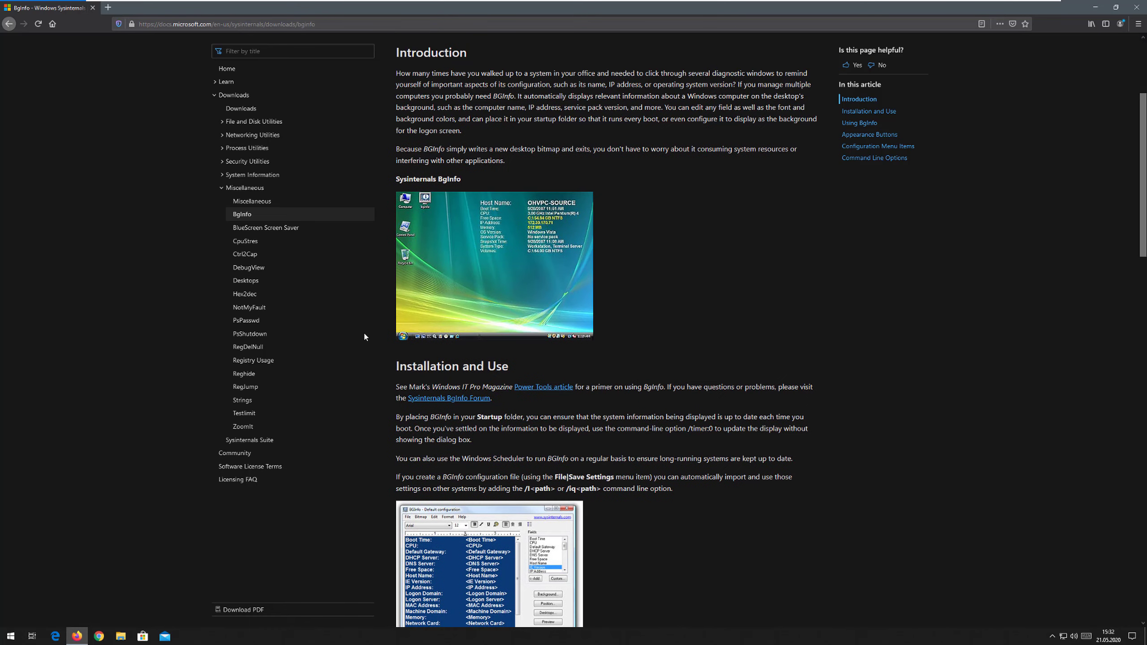
{"action": "scroll", "coordinate": [364, 337], "scroll_direction": "up", "scroll_amount": 3}
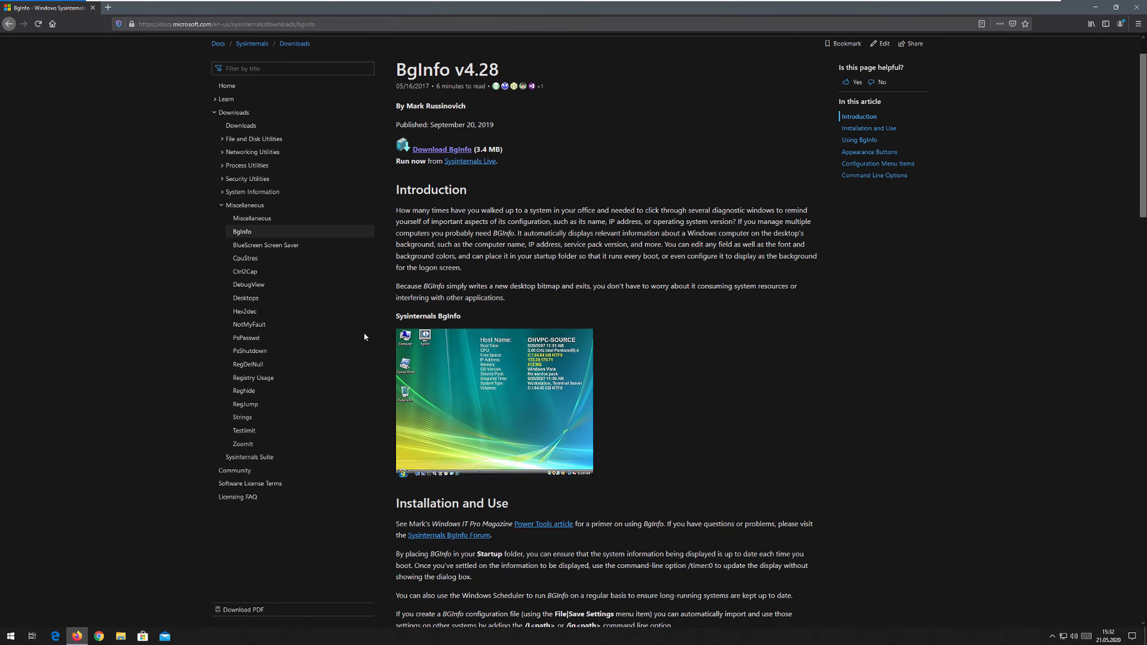
Download BGInfo.zip from the BgInfo page with the option to save the file.
{"action": "key", "text": "super+d"}
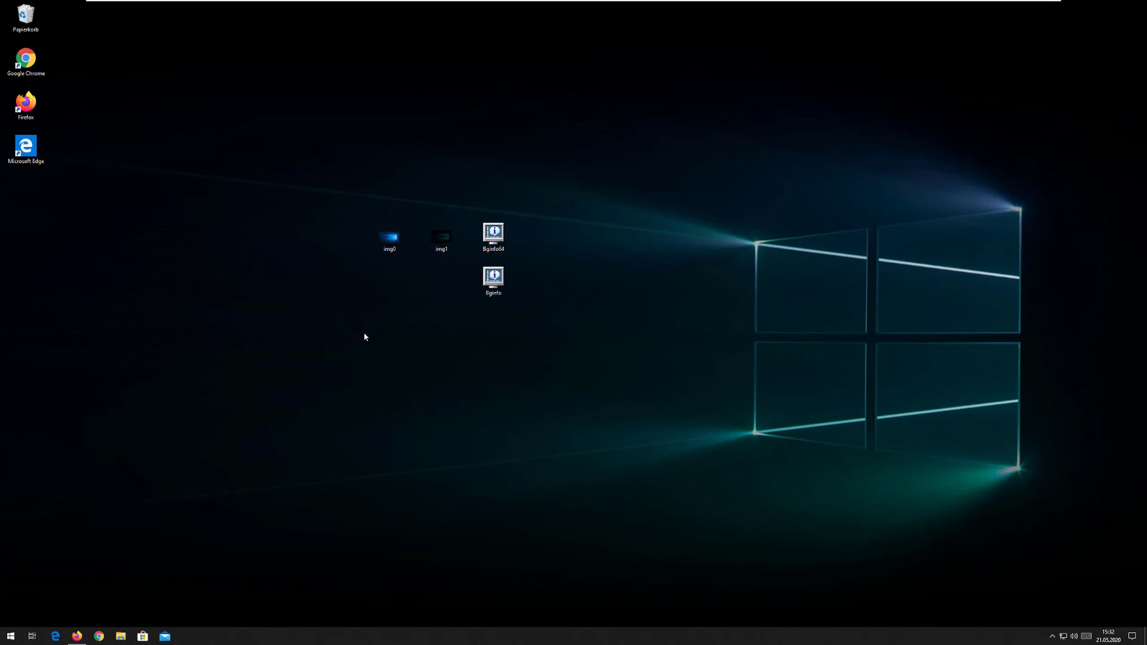
{"action": "key", "text": "super+d"}
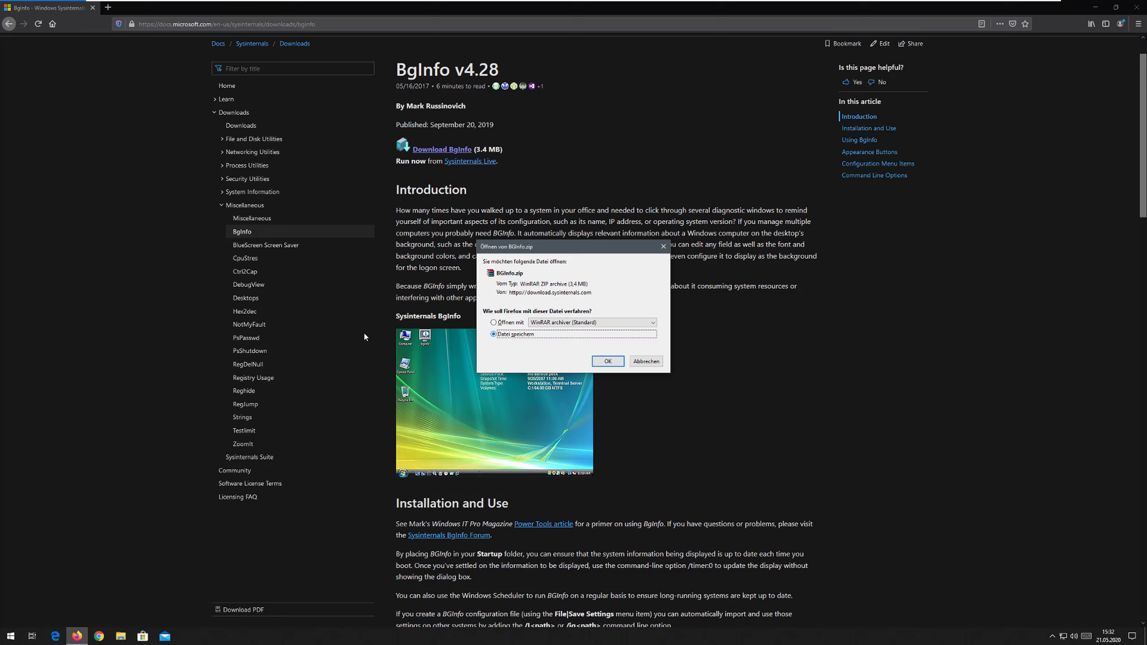
{"action": "key", "text": "Return"}
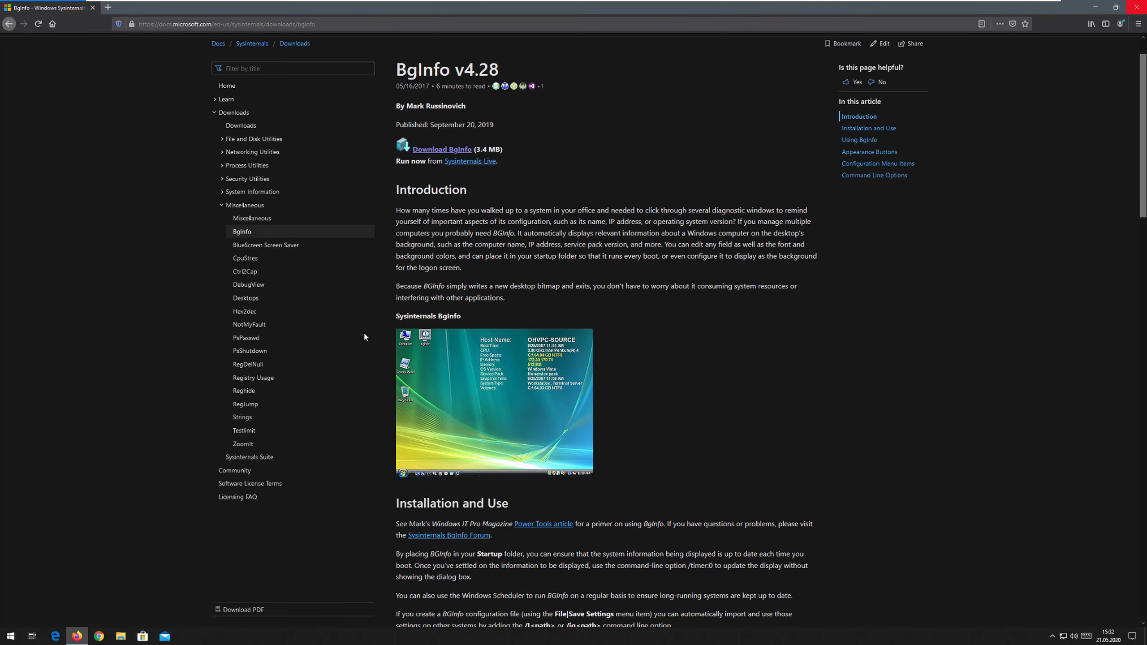
Return to the desktop, launch BGInfo and reset its configuration to the default settings.
{"action": "key", "text": "super+d"}
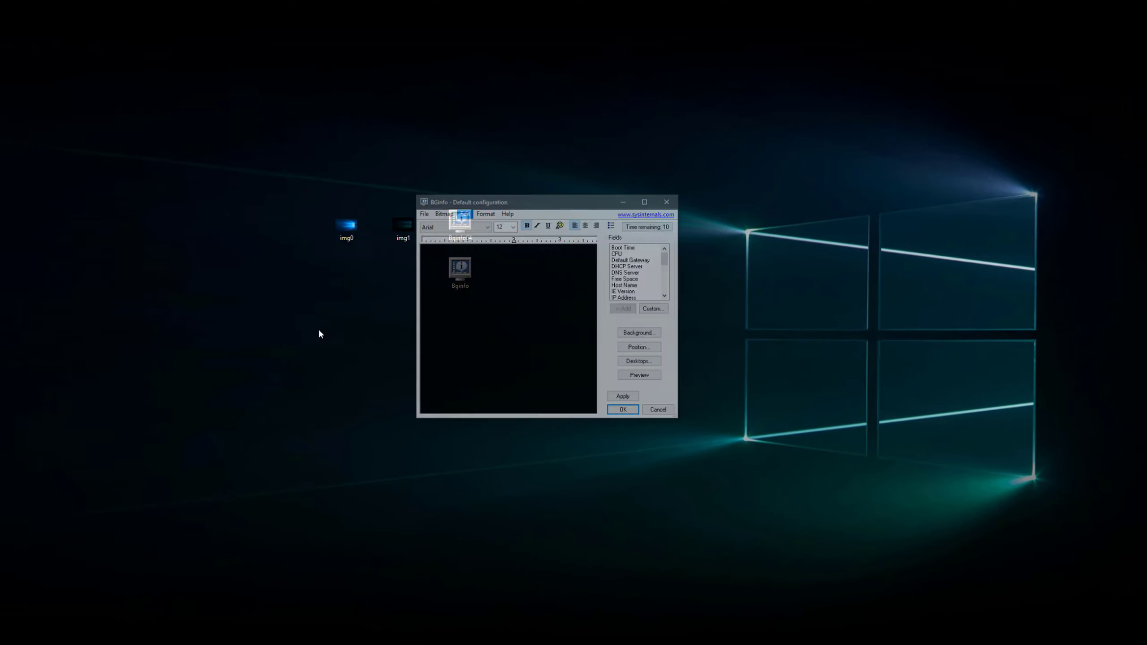
{"action": "key", "text": "alt+f"}
{"action": "key", "text": "Right"}
{"action": "key", "text": "Down"}
{"action": "key", "text": "Down"}
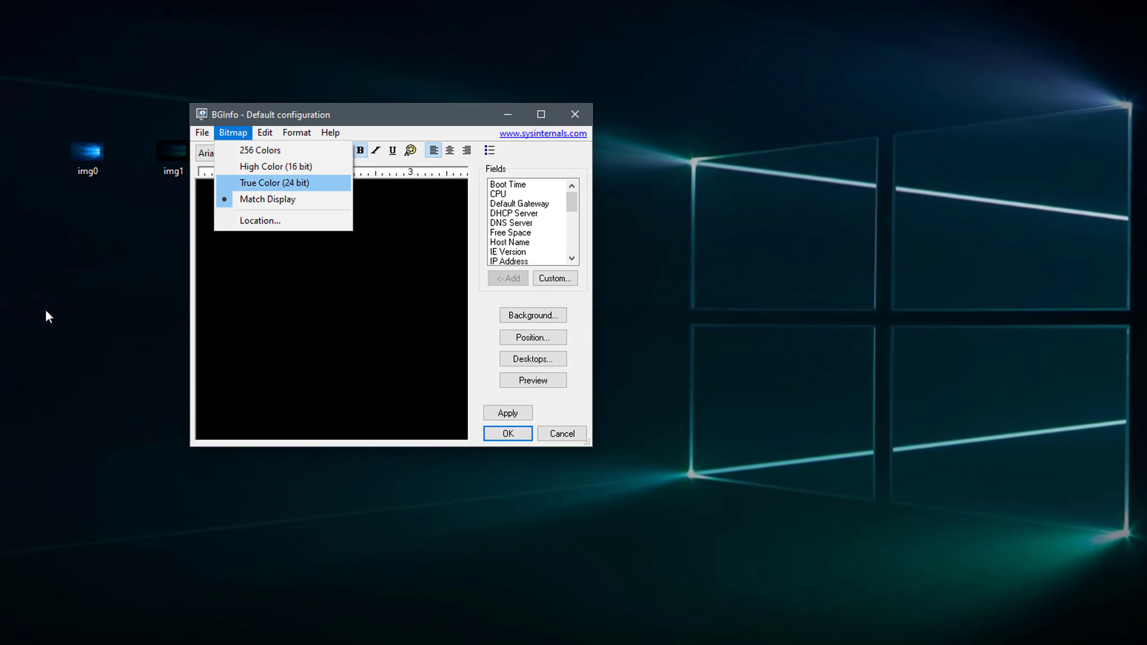
{"action": "key", "text": "Left"}
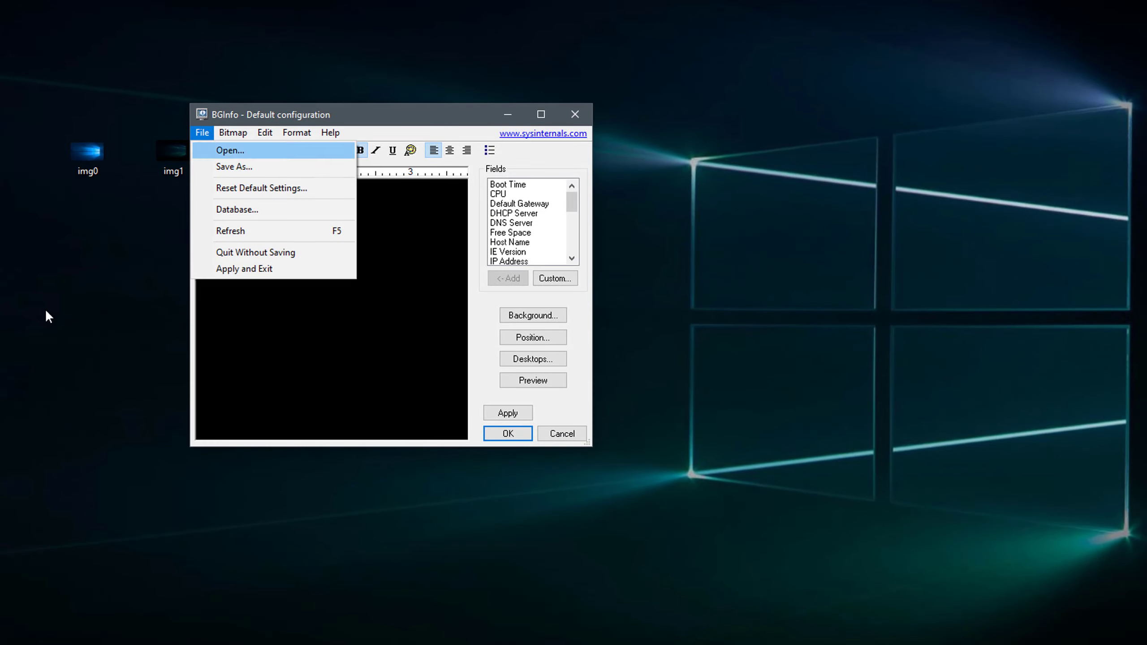
{"action": "key", "text": "Down"}
{"action": "key", "text": "Down"}
{"action": "key", "text": "Return"}
{"action": "key", "text": "Return"}
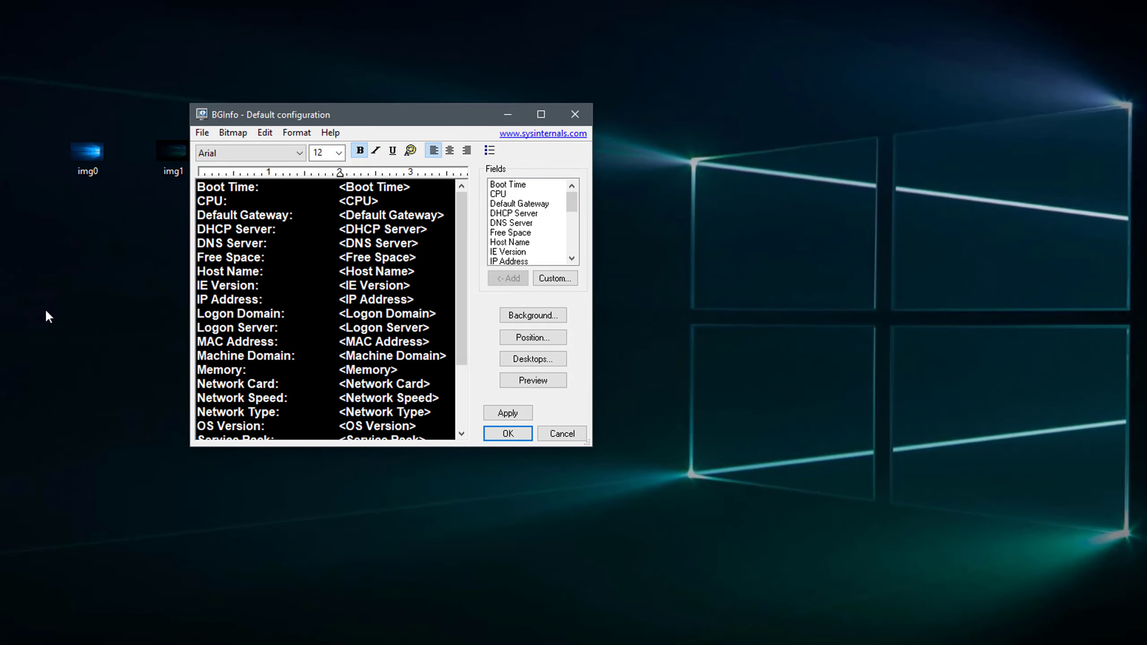
Review the default list of information fields and move the BGInfo window clear of the Bginfo desktop icons.
{"action": "scroll", "coordinate": [45, 308], "scroll_direction": "down", "scroll_amount": 3}
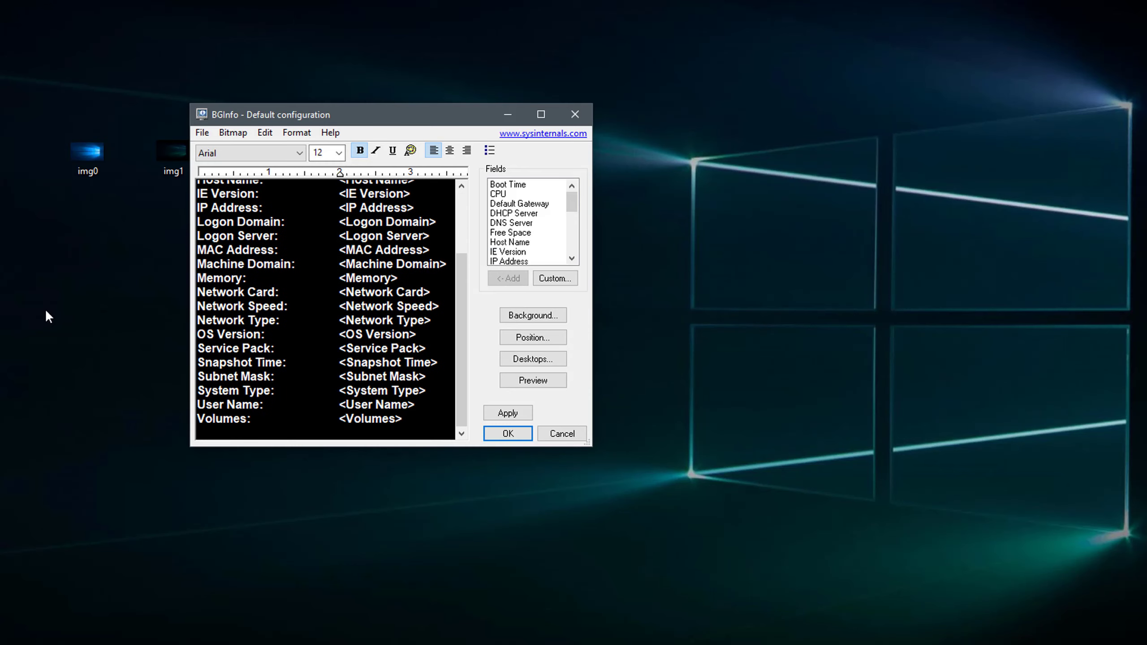
{"action": "scroll", "coordinate": [45, 308], "scroll_direction": "up", "scroll_amount": 3}
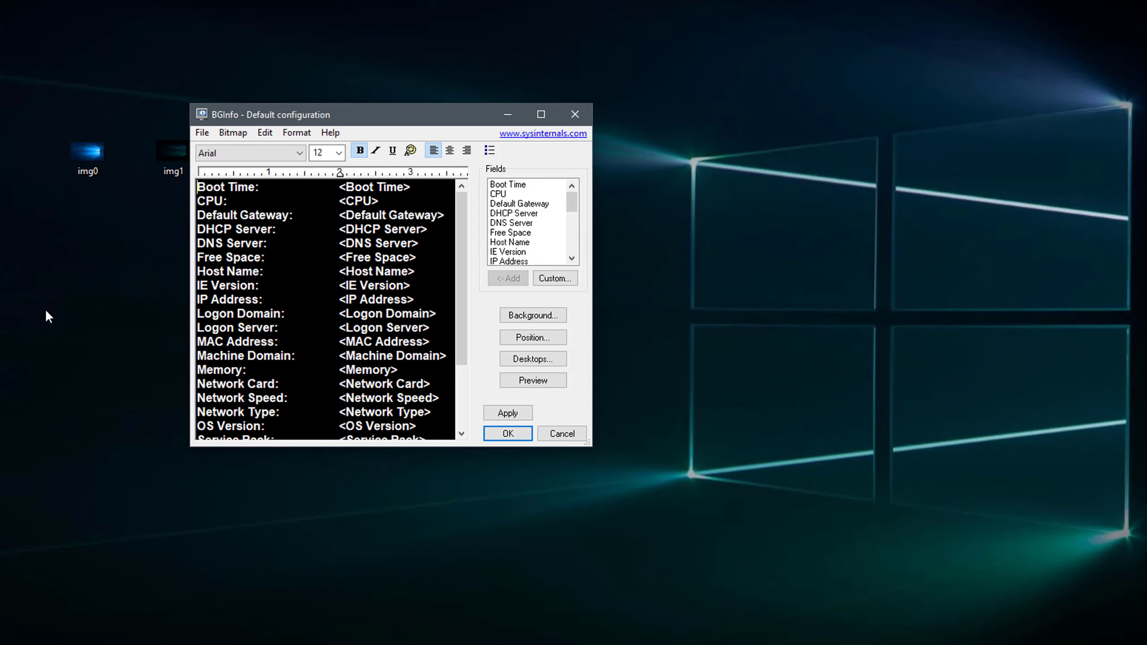
{"action": "left_click_drag", "start_coordinate": [404, 117], "coordinate": [500, 219]}
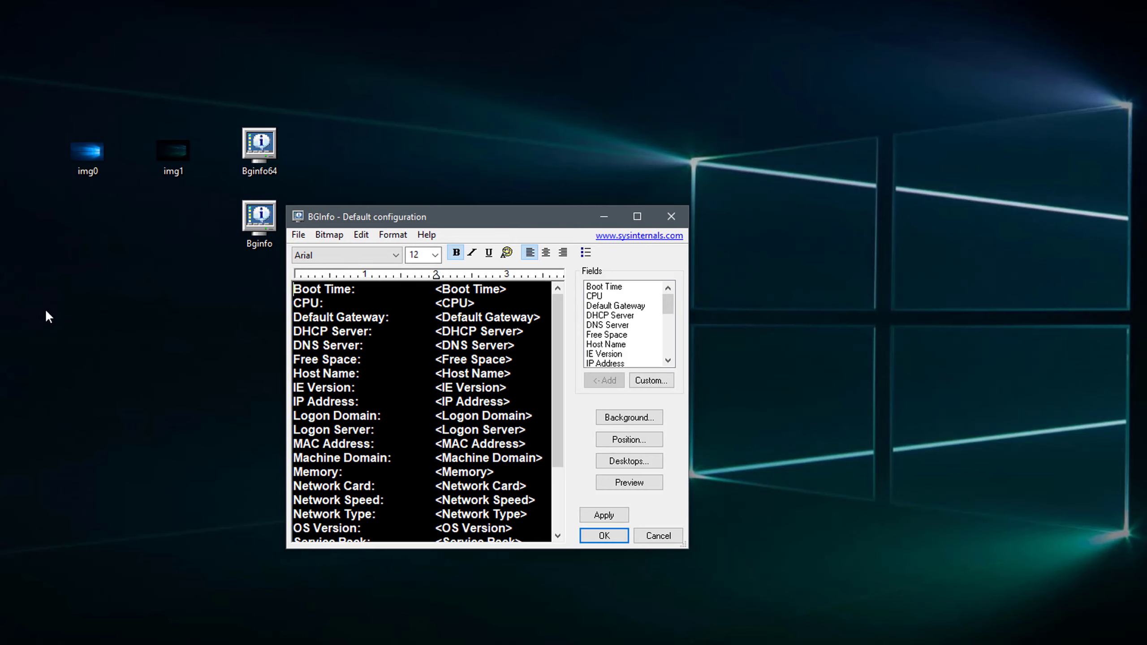
Open the background settings and confirm them with Copy user's wallpaper settings selected.
{"action": "left_click", "coordinate": [629, 417]}
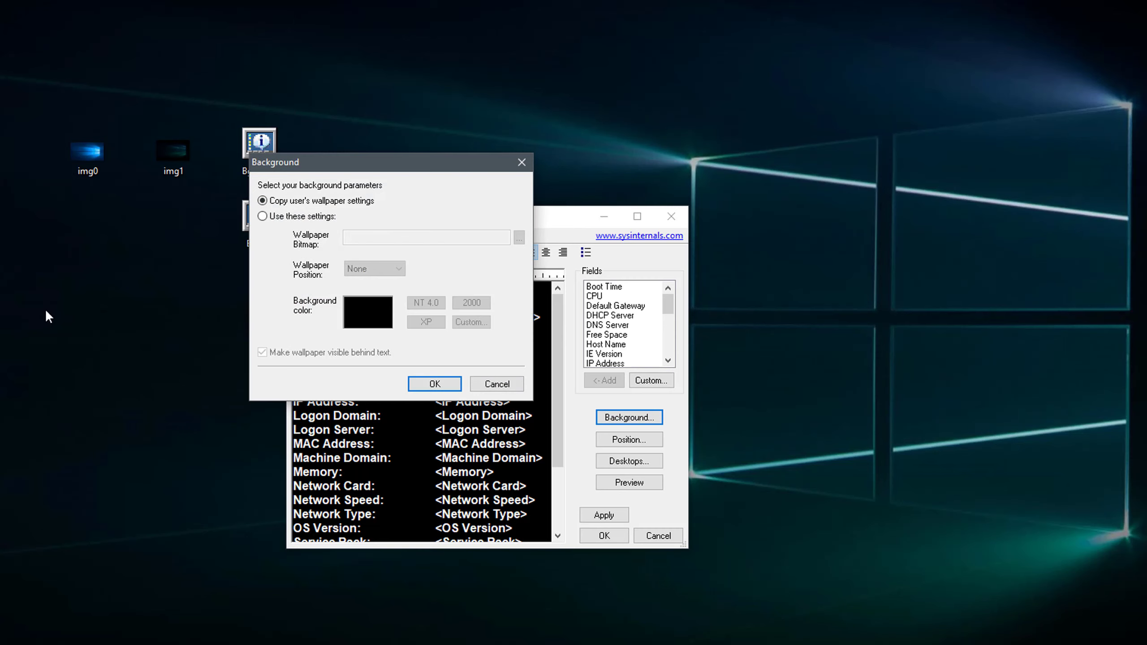
{"action": "key", "text": "Return"}
Open the output bitmap location settings and confirm the user's temporary files directory, %Temp%\BGInfo.bmp.
{"action": "key", "text": "alt+e"}
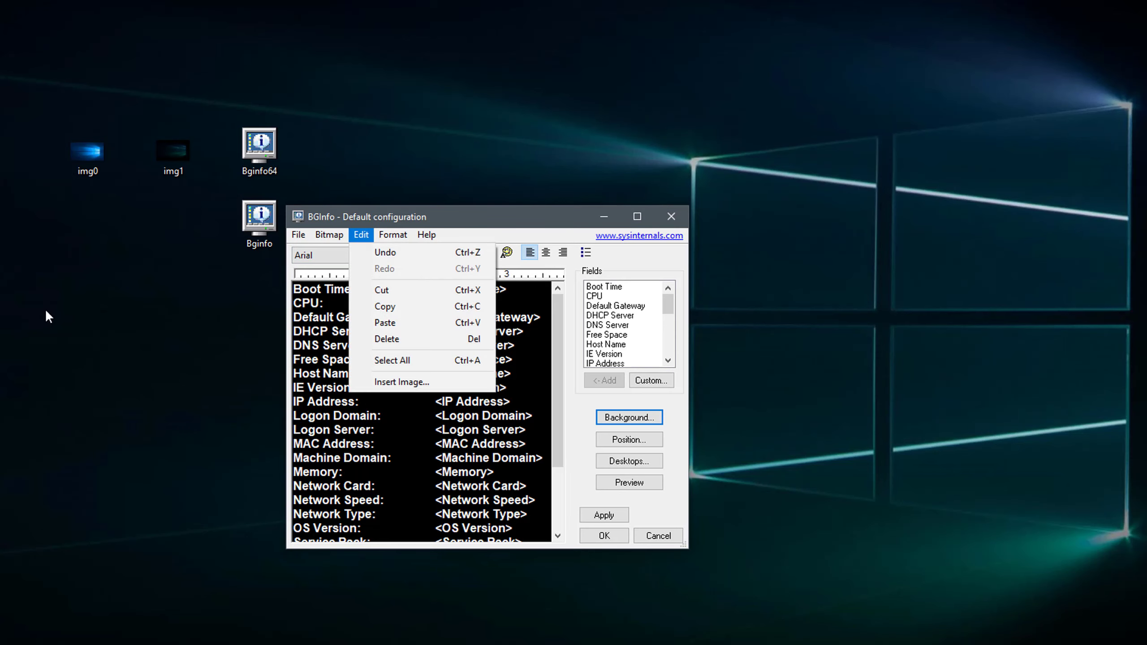
{"action": "key", "text": "Right"}
{"action": "key", "text": "Left"}
{"action": "key", "text": "Right"}
{"action": "key", "text": "Right"}
{"action": "key", "text": "Left"}
{"action": "key", "text": "Left"}
{"action": "key", "text": "Left"}
{"action": "key", "text": "Left"}
{"action": "key", "text": "Right"}
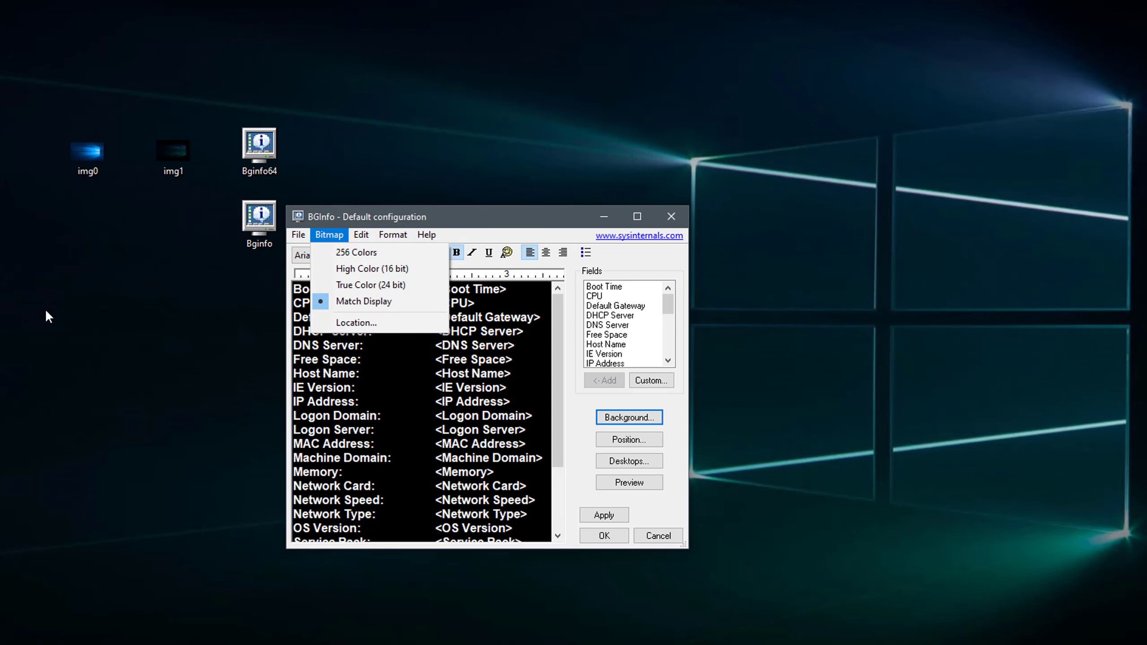
{"action": "key", "text": "Up"}
{"action": "key", "text": "Return"}
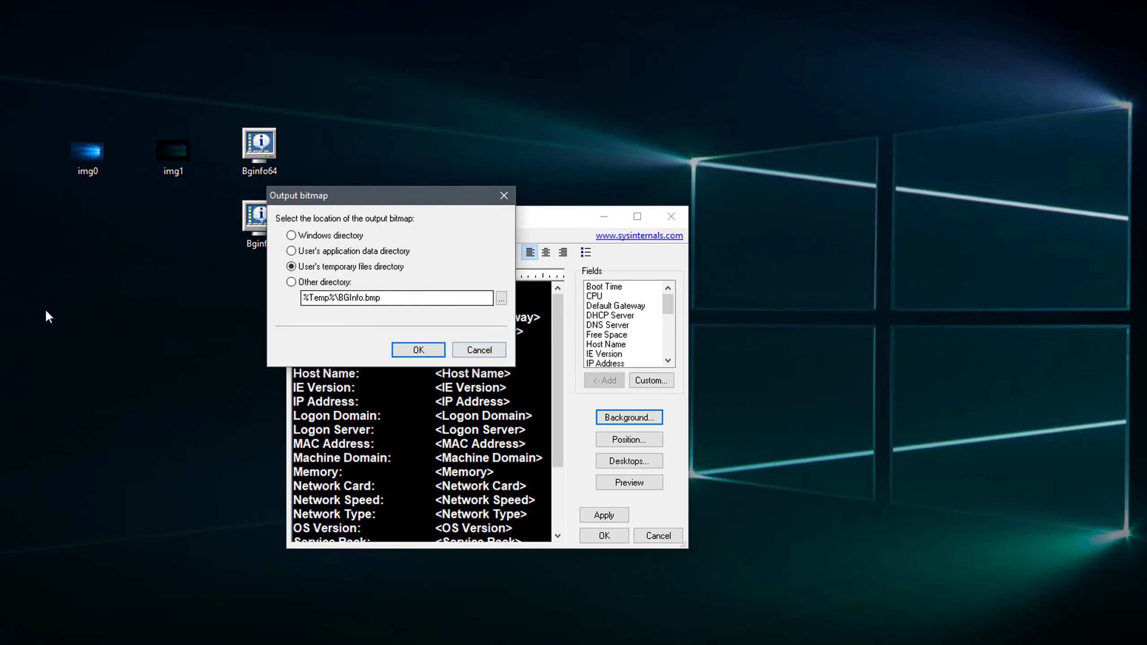
{"action": "key", "text": "Return"}
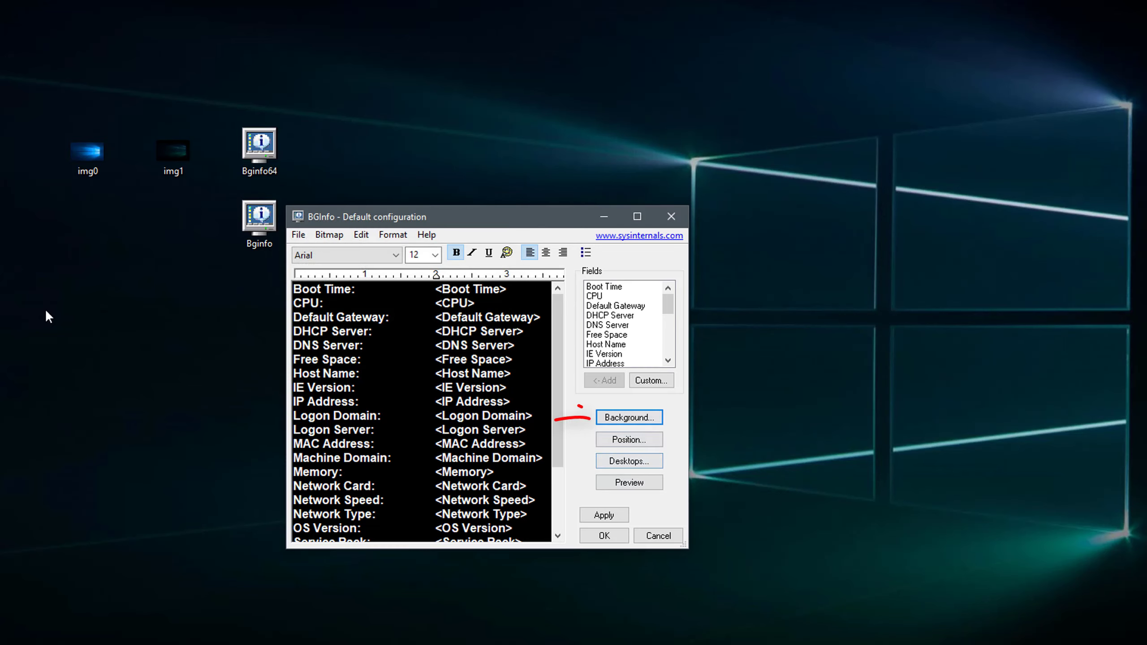
Open the background settings, switch to Use these settings and set the wallpaper position to Fill.
{"action": "key", "text": "Return"}
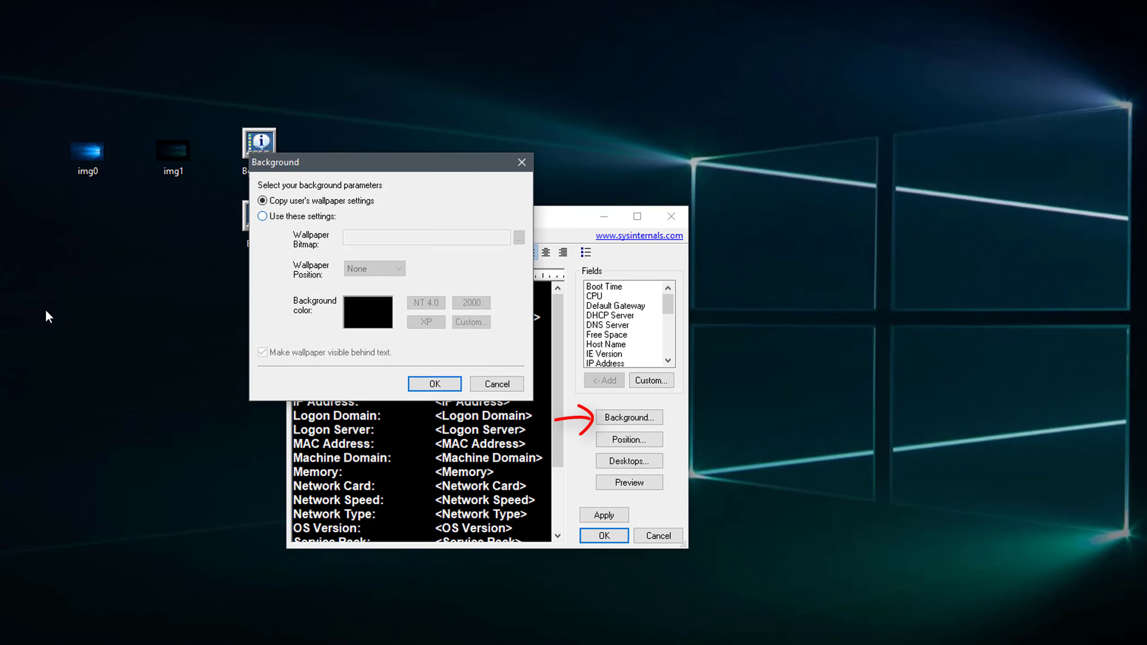
{"action": "key", "text": "Down"}
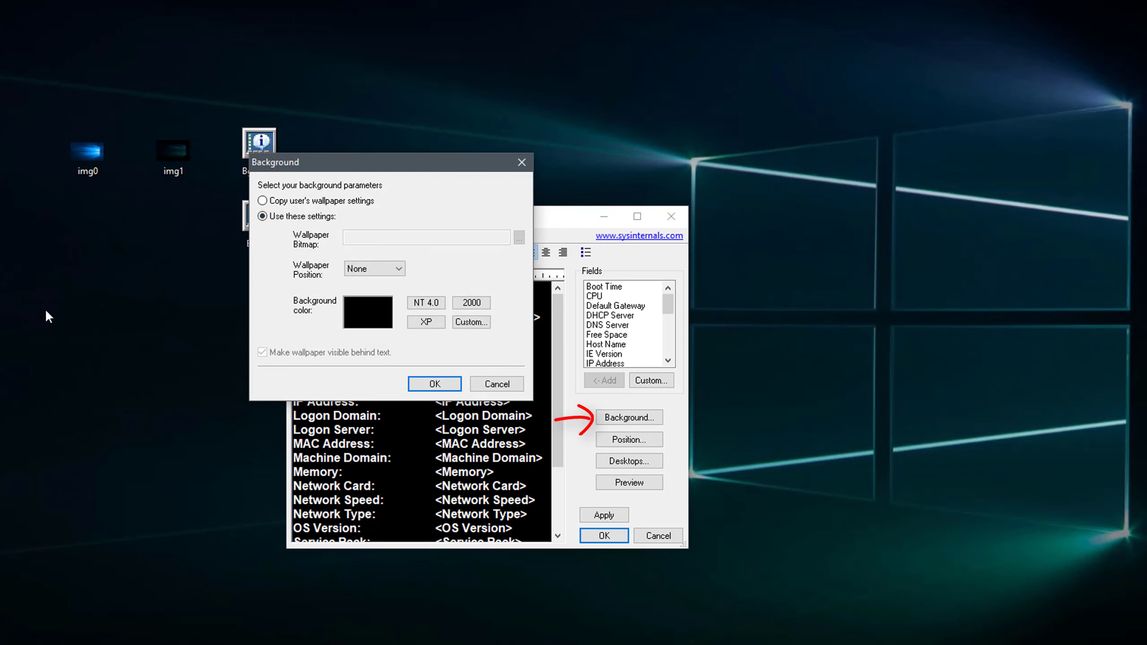
{"action": "key", "text": "Tab"}
{"action": "key", "text": "alt+Down"}
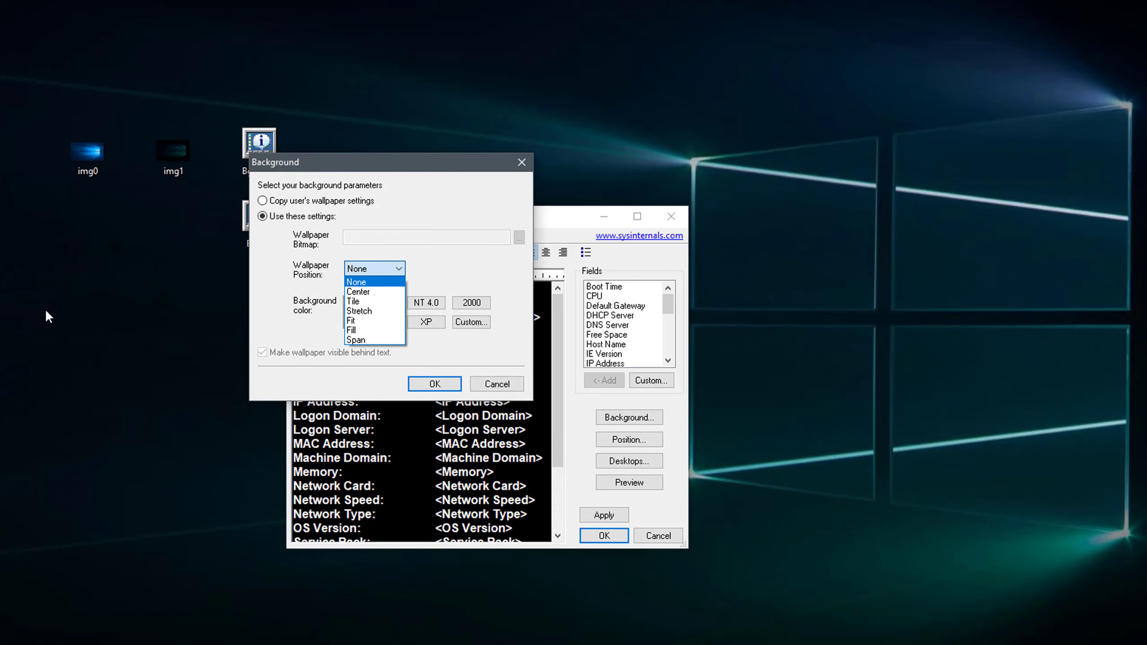
{"action": "key", "text": "f"}
{"action": "key", "text": "f"}
{"action": "key", "text": "Return"}
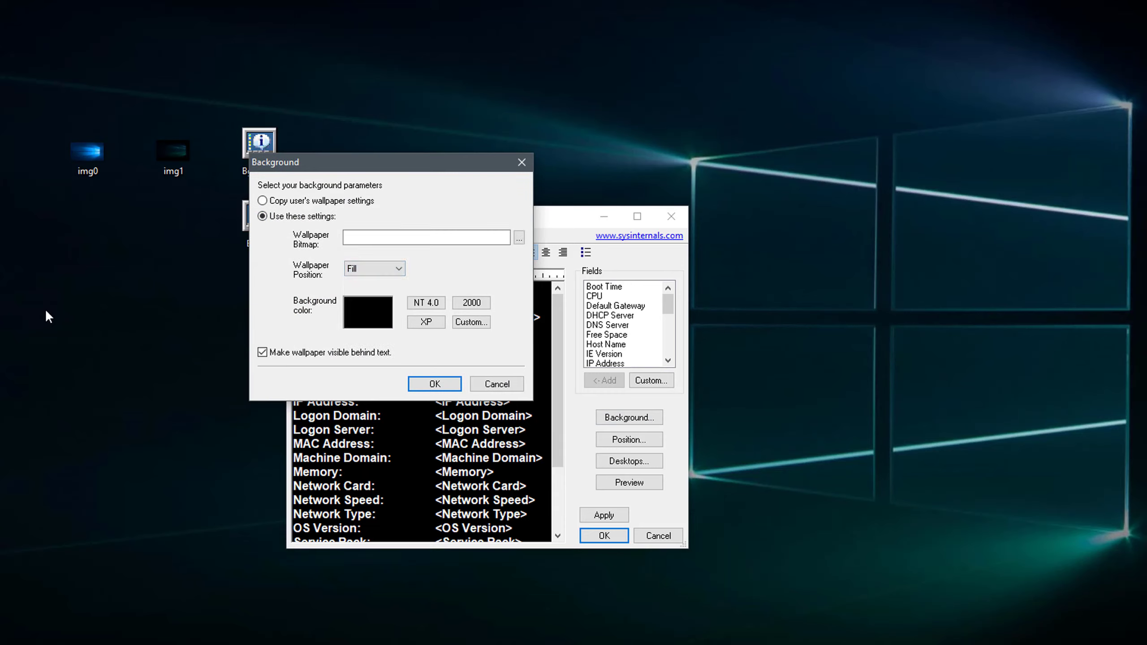
Look through the available wallpaper positions and keep Fill selected.
{"action": "key", "text": "alt+Down"}
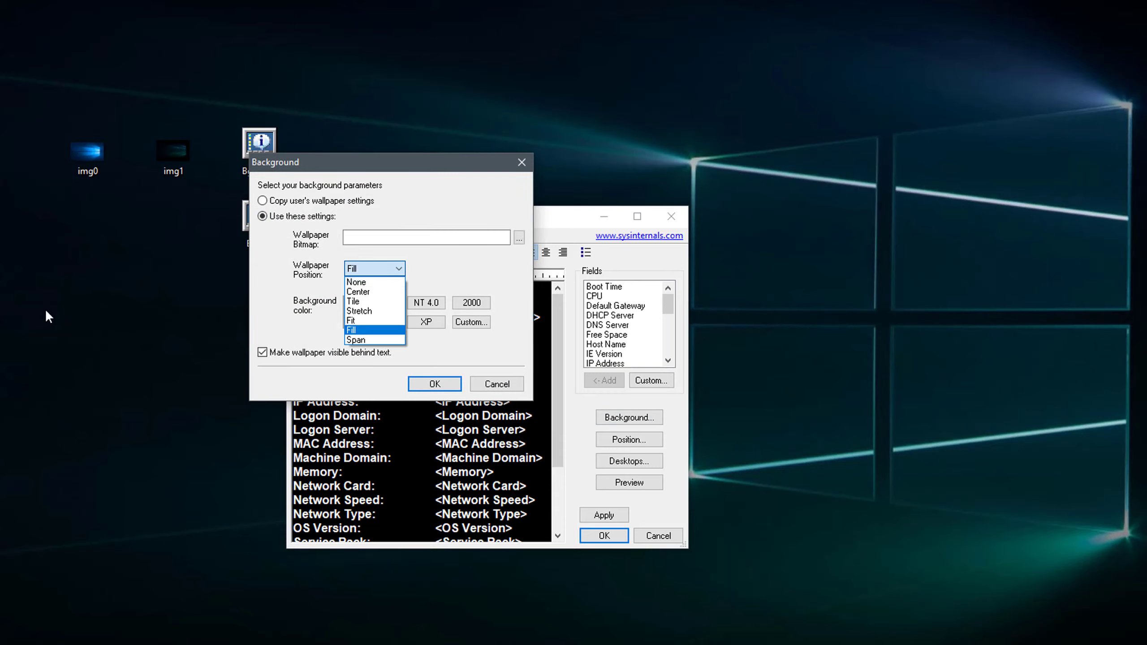
{"action": "key", "text": "Up"}
{"action": "key", "text": "Up"}
{"action": "key", "text": "Down"}
{"action": "key", "text": "Down"}
{"action": "key", "text": "Down"}
{"action": "key", "text": "Up"}
{"action": "key", "text": "Up"}
{"action": "key", "text": "Up"}
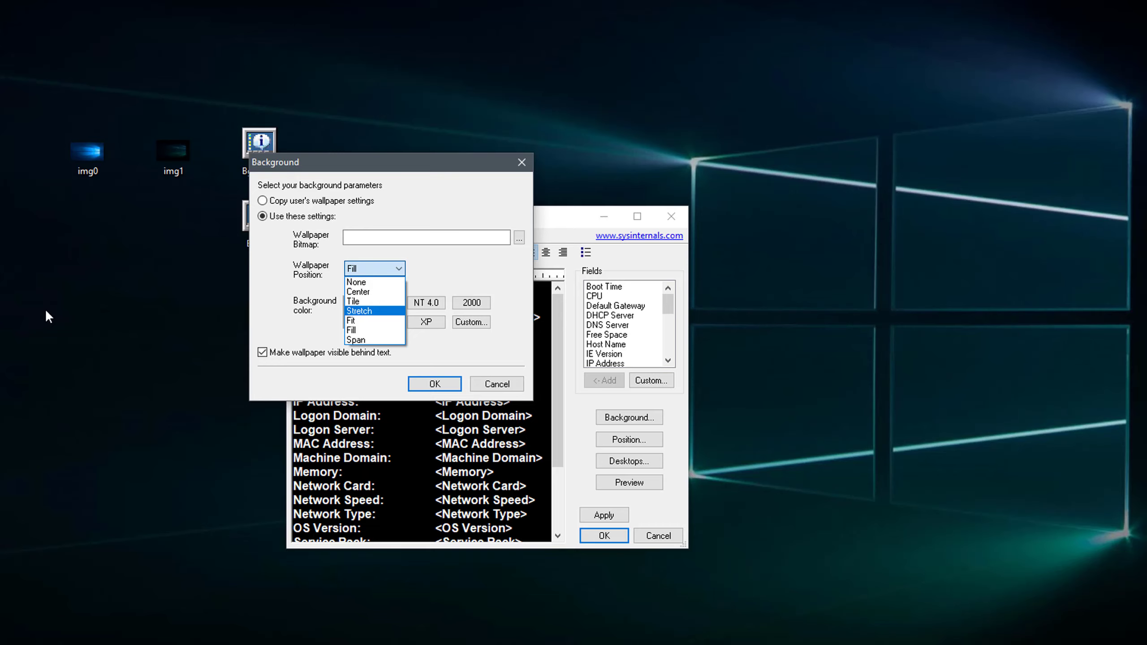
{"action": "key", "text": "Down"}
{"action": "key", "text": "Down"}
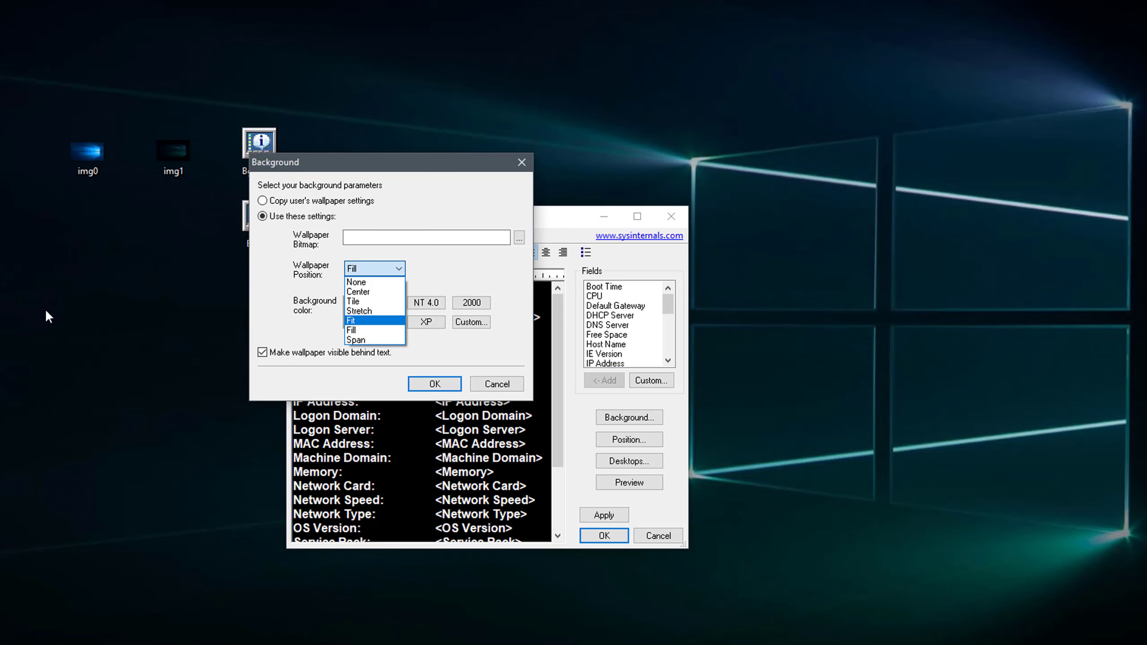
{"action": "key", "text": "Return"}
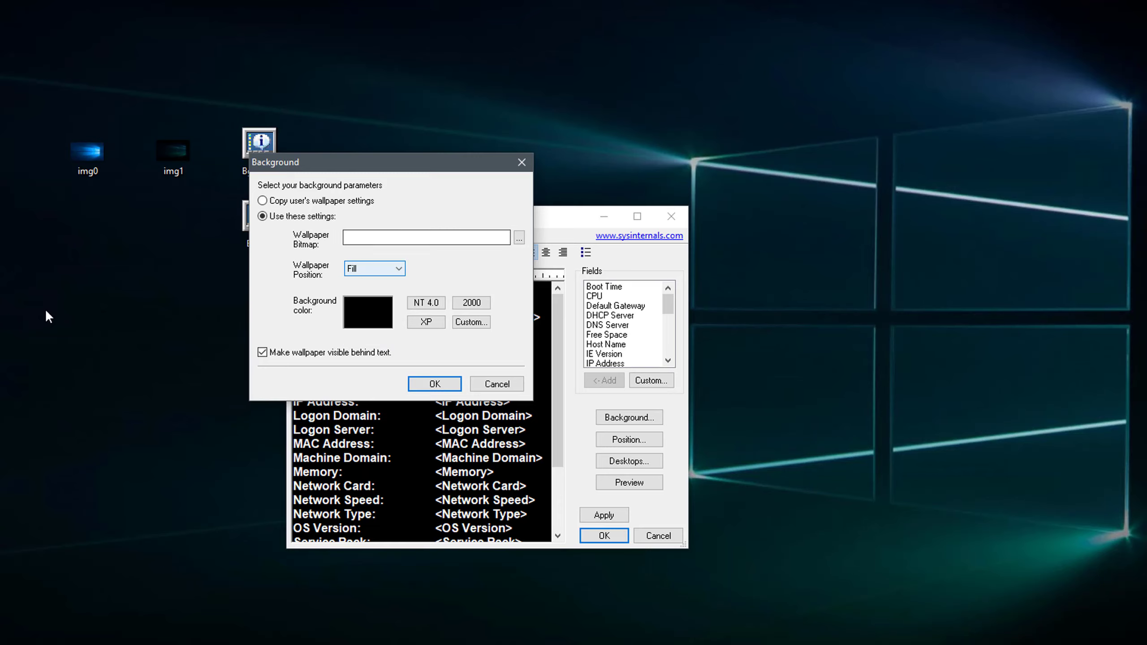
Choose img0.jpg from the desktop as the wallpaper bitmap and confirm the background settings.
{"action": "key", "text": "space"}
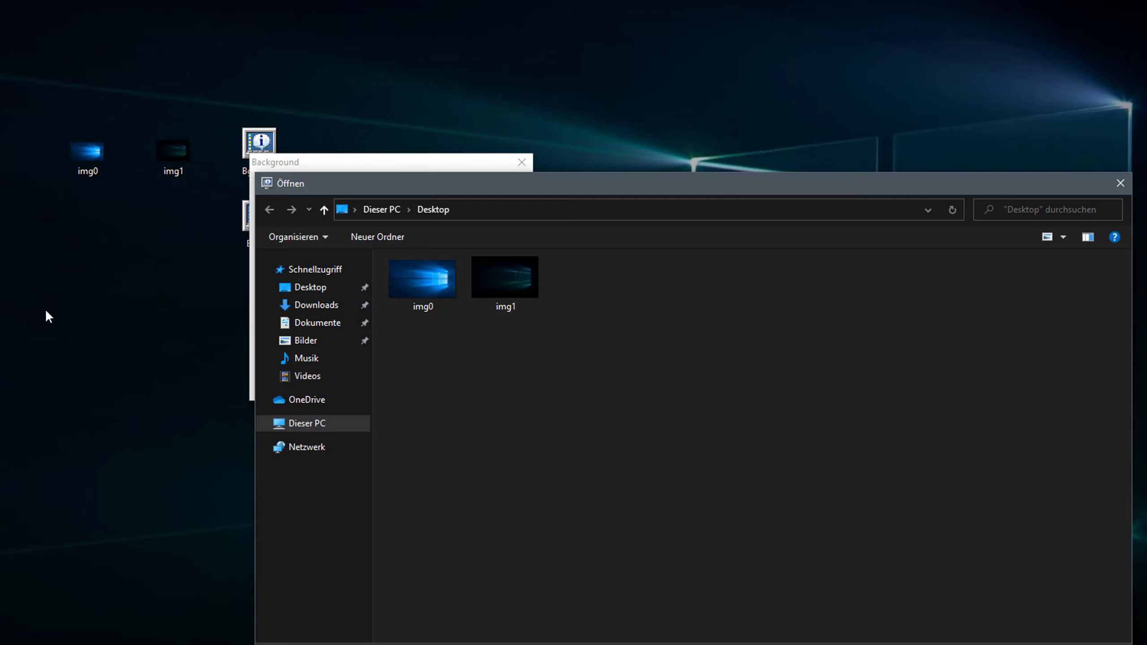
{"action": "key", "text": "Return"}
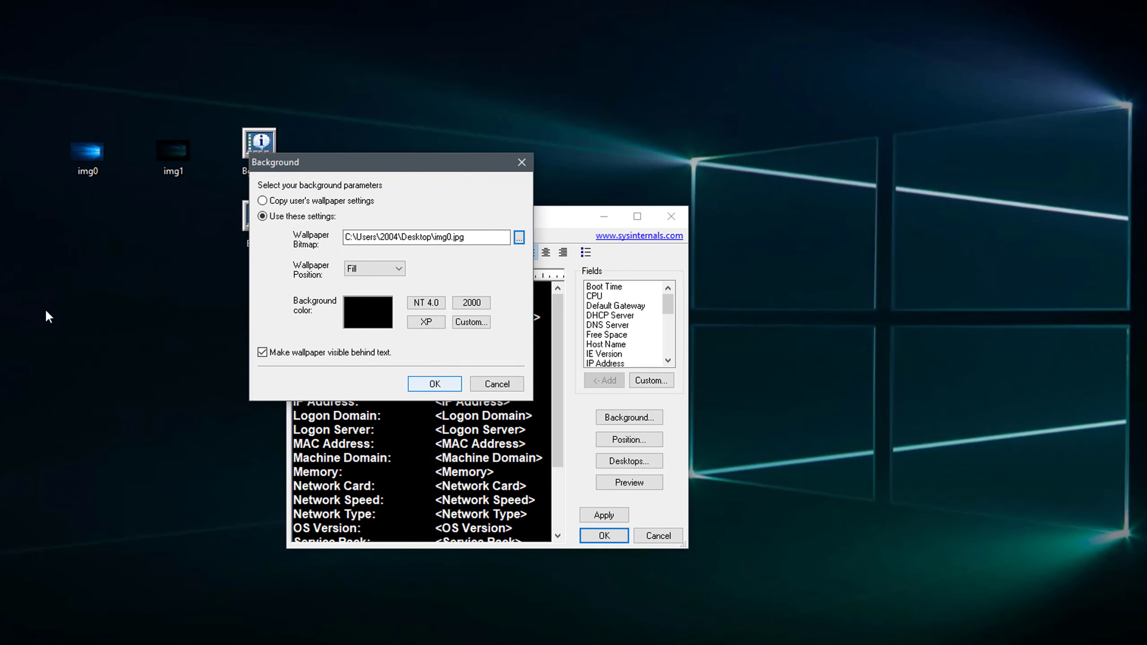
{"action": "key", "text": "Return"}
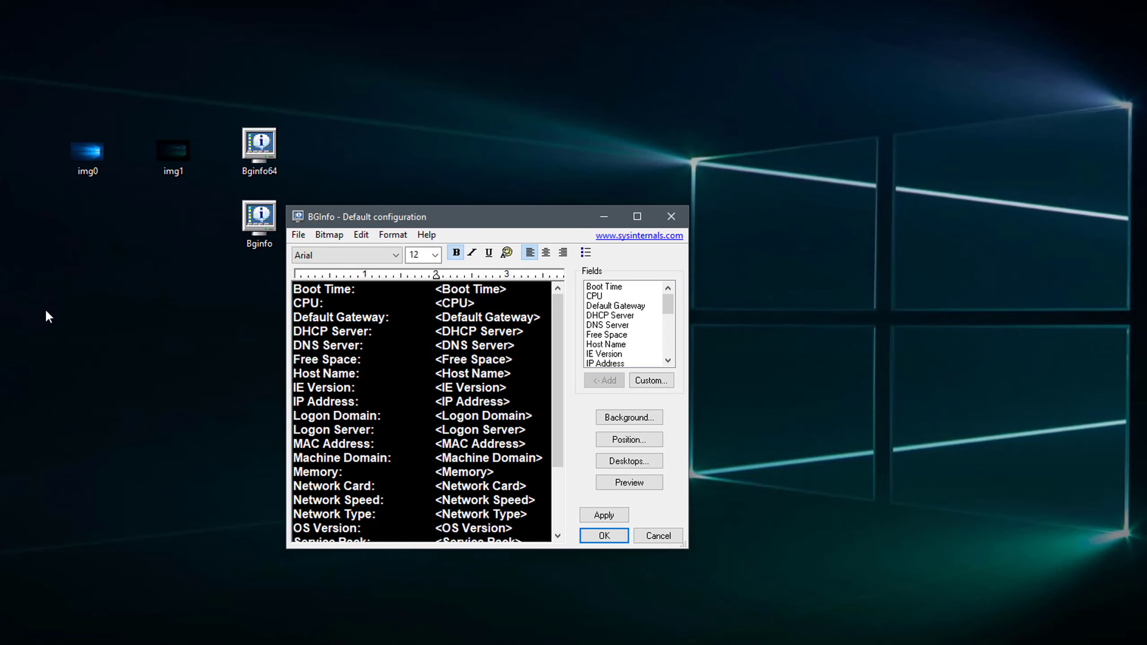
Delete all information fields from the layout and save the configuration on the desktop as Tag.
{"action": "key", "text": "ctrl+a"}
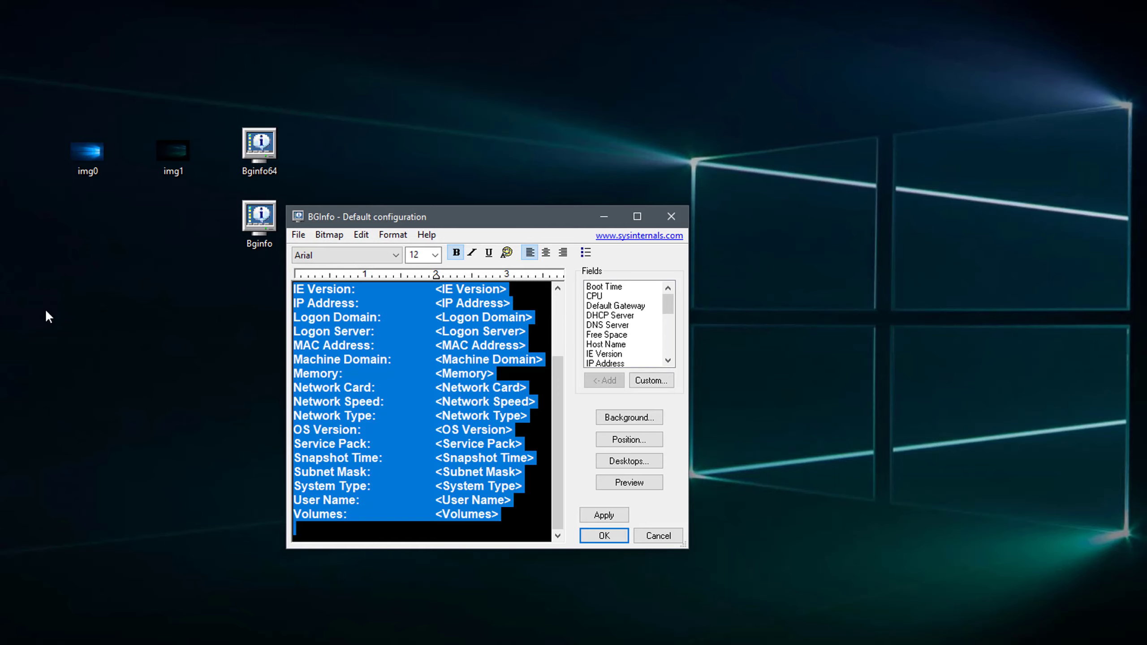
{"action": "key", "text": "Delete"}
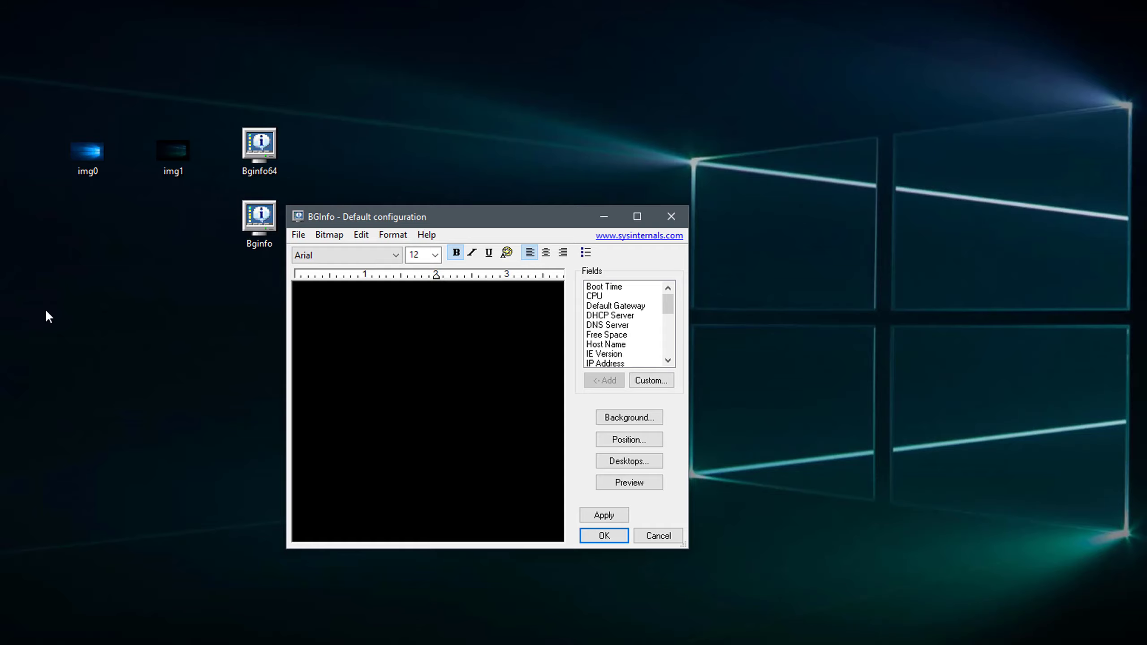
{"action": "key", "text": "alt+f"}
{"action": "key", "text": "s"}
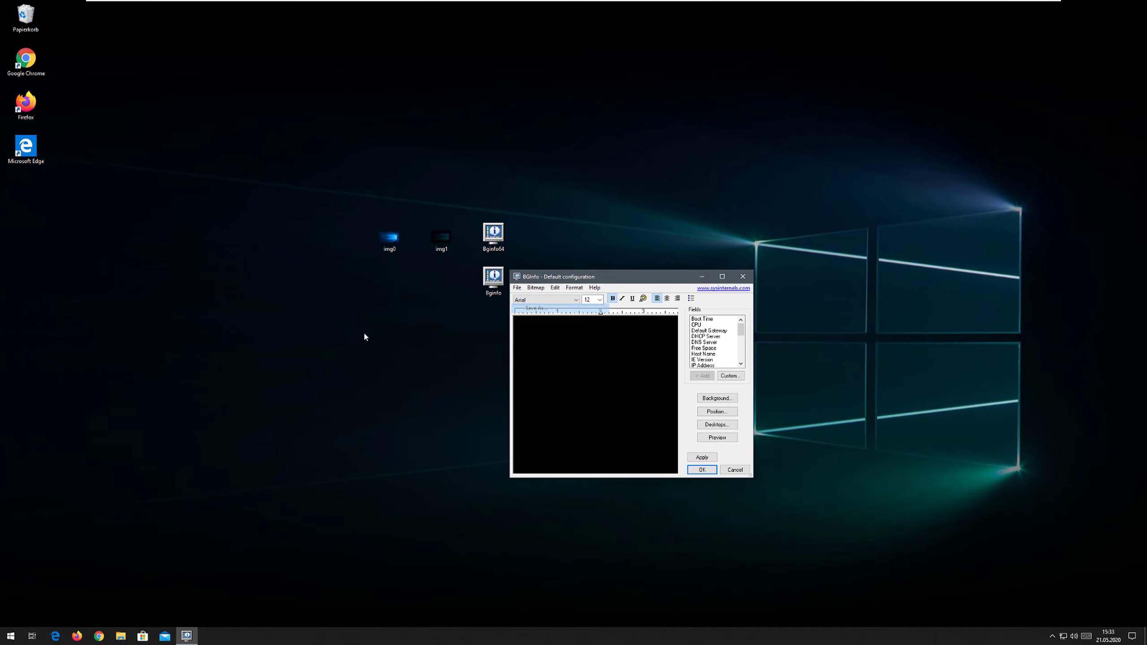
{"action": "type", "text": "Tag"}
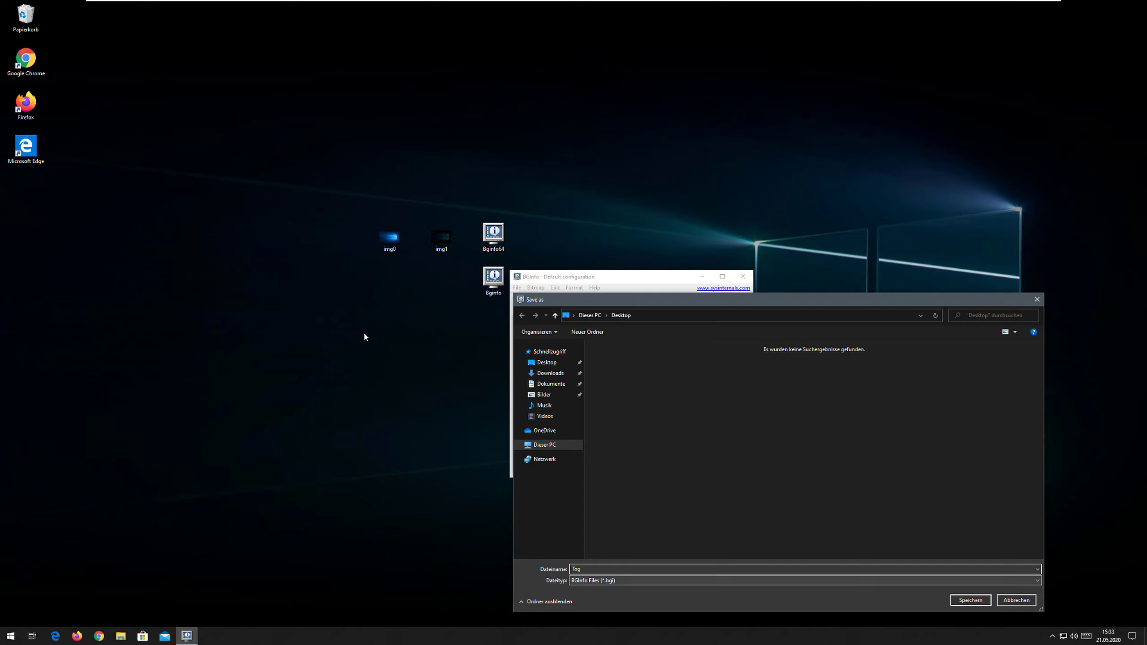
{"action": "key", "text": "Return"}
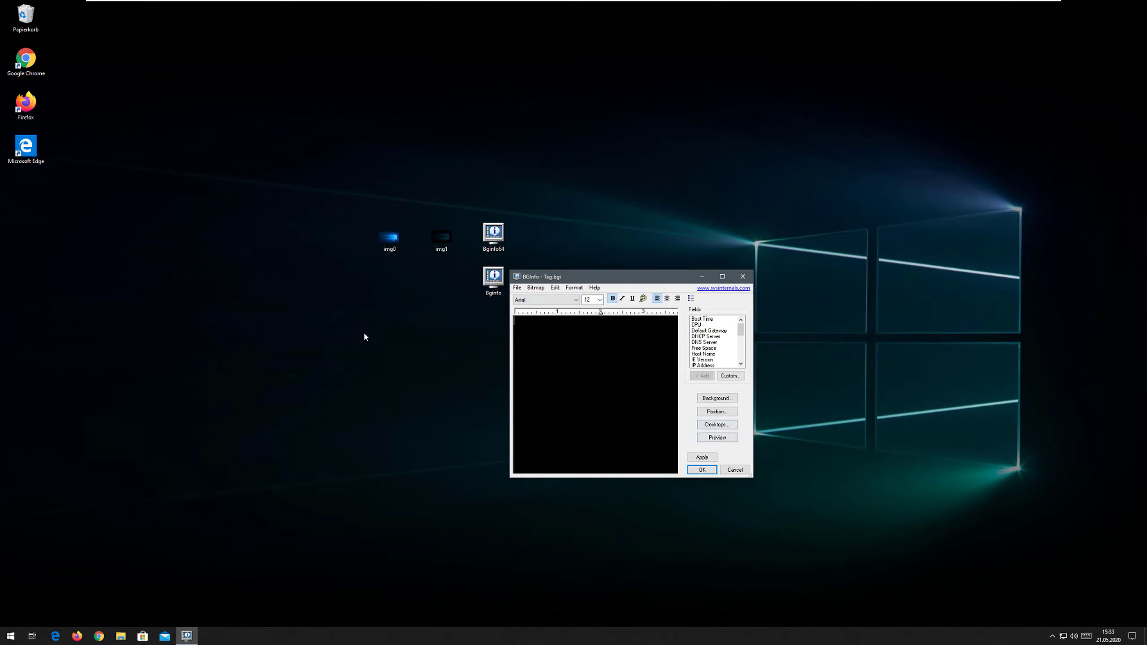
Reopen the background settings, replace the wallpaper bitmap with img1 from the desktop and confirm.
{"action": "key", "text": "alt+b"}
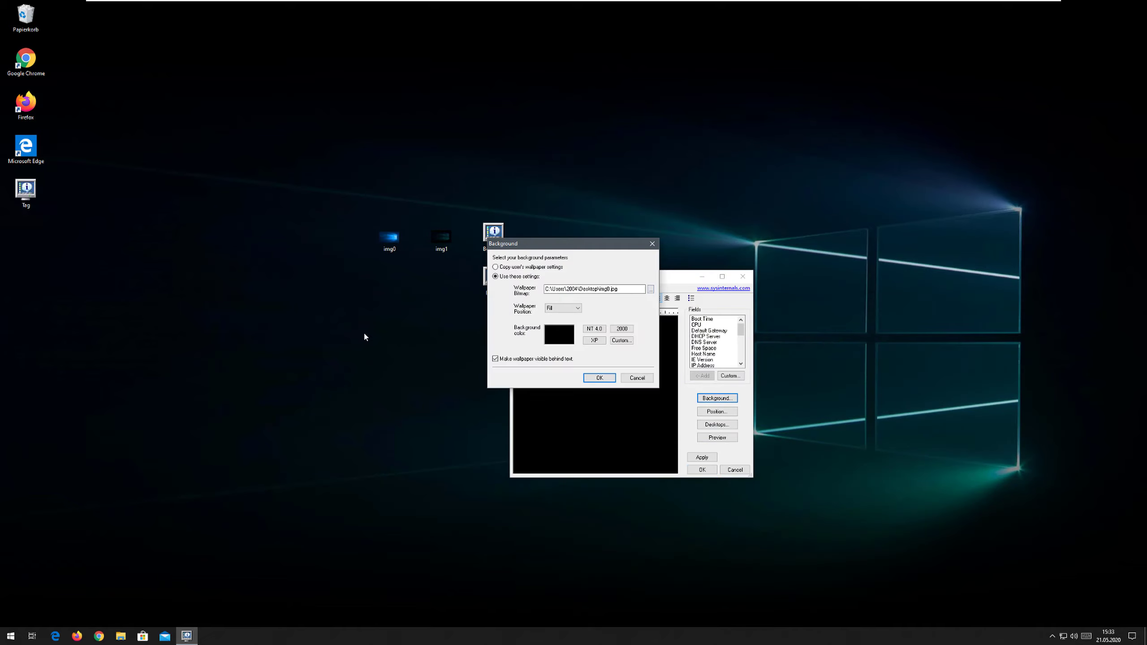
{"action": "left_click", "coordinate": [649, 288]}
{"action": "double_click", "coordinate": [641, 326]}
{"action": "key", "text": "Return"}
Save the configuration with the img1 wallpaper on the desktop as a separate file named Nacht.
{"action": "key", "text": "alt+f"}
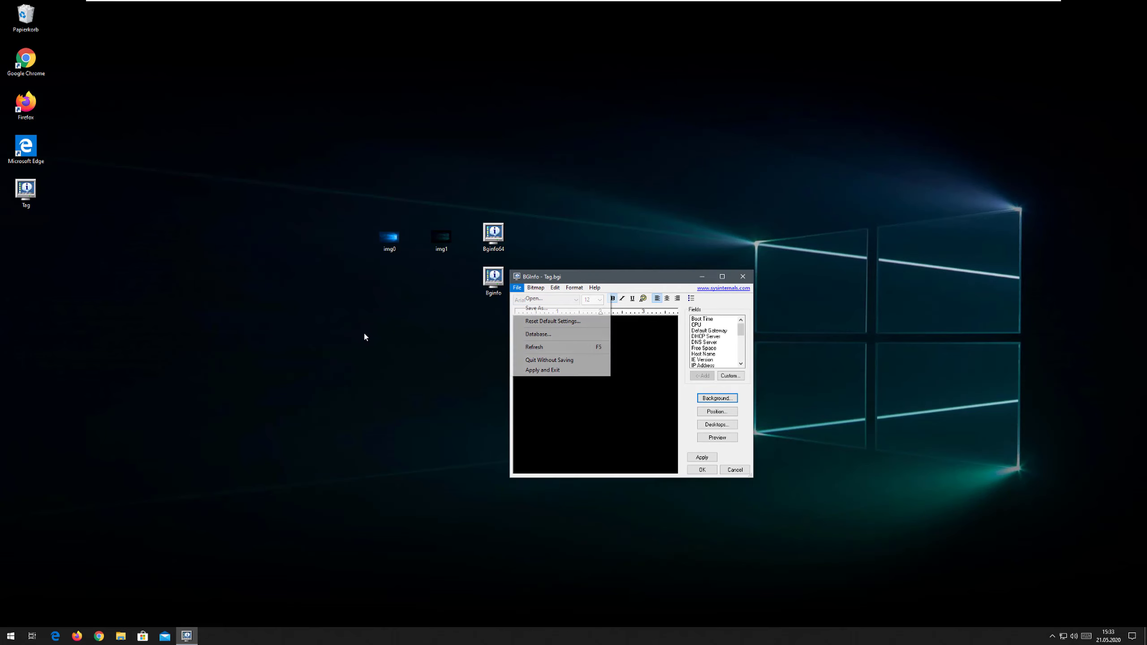
{"action": "key", "text": "Down"}
{"action": "key", "text": "Return"}
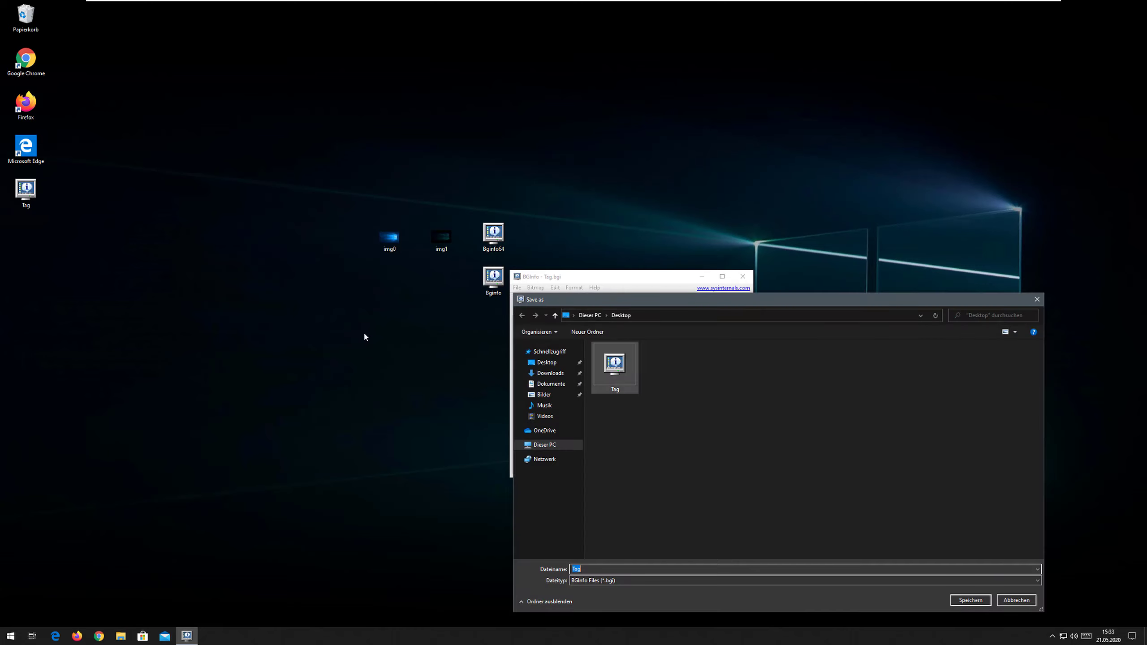
{"action": "type", "text": "Nacht"}
{"action": "key", "text": "Return"}
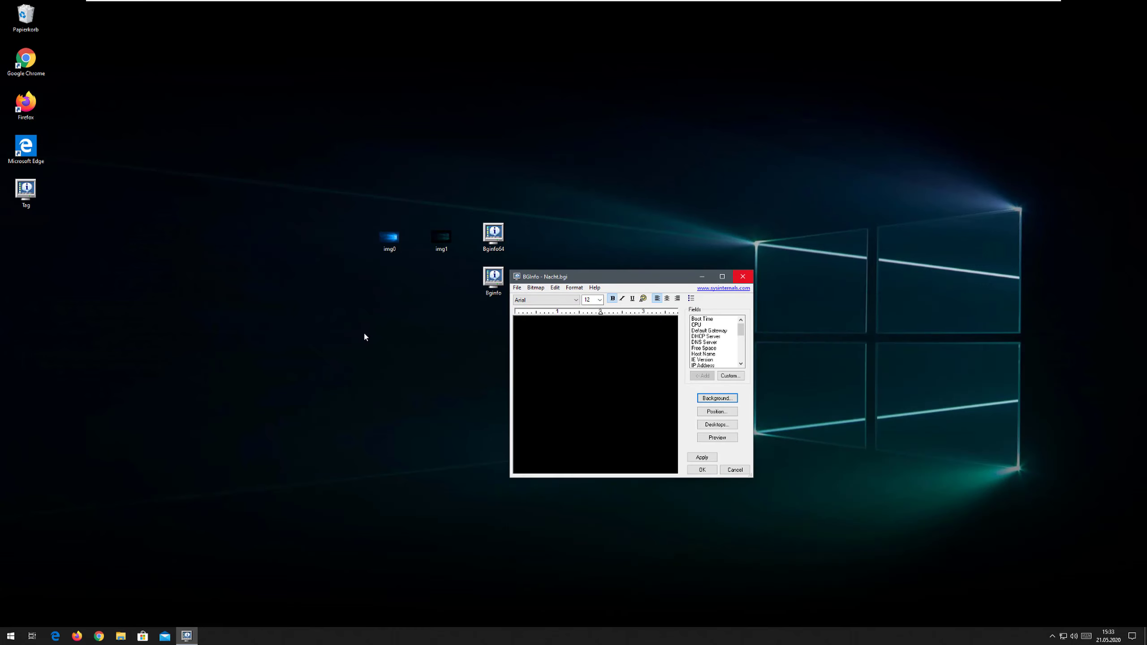
Close BGInfo and place the Tag and Nacht configuration files below img1 on the desktop.
{"action": "key", "text": "alt+F4"}
{"action": "left_click_drag", "start_coordinate": [166, 303], "coordinate": [441, 277]}
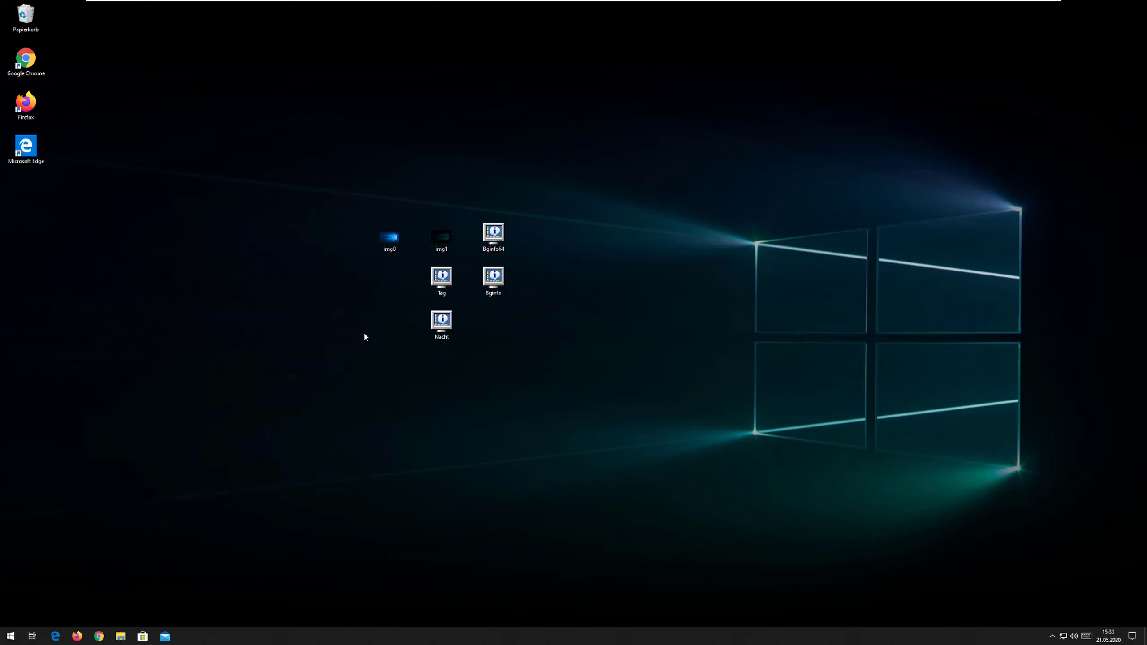
{"action": "key", "text": "shift+Down"}
{"action": "key", "text": "b"}
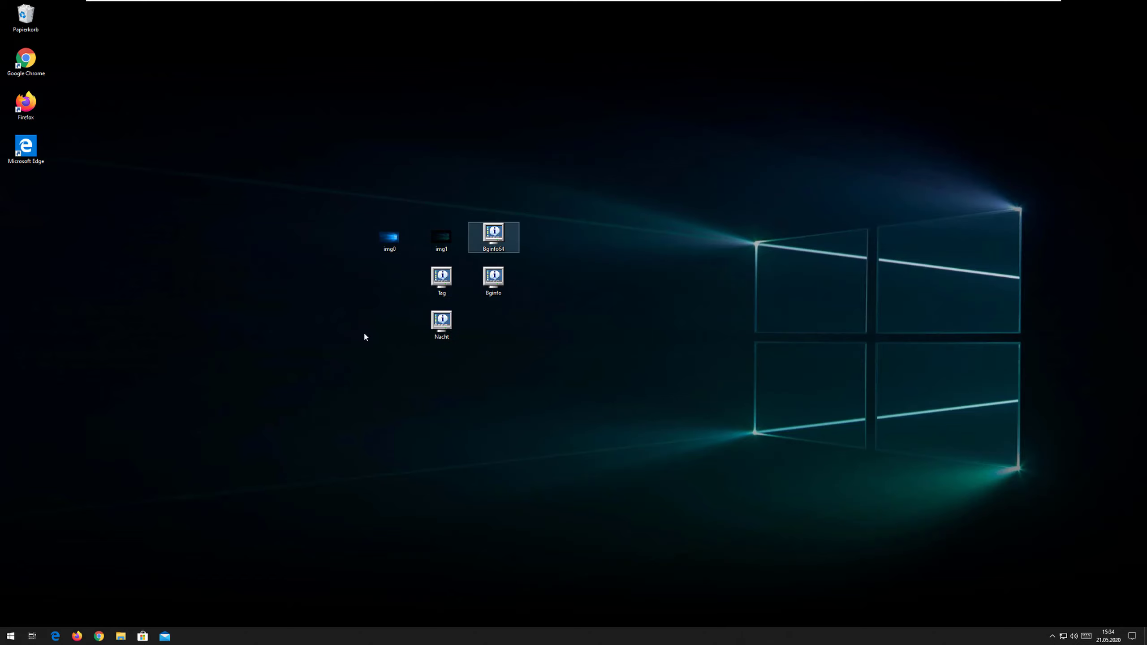
Open the Tag configuration from the desktop and apply its wallpaper.
{"action": "key", "text": "t"}
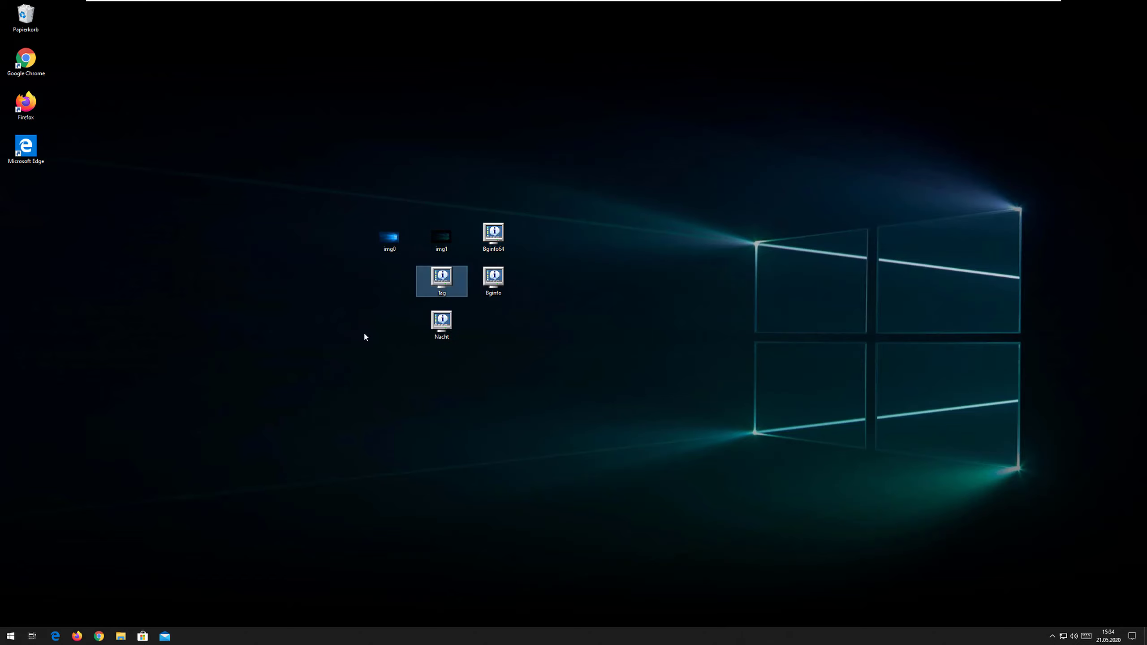
{"action": "key", "text": "Return"}
{"action": "key", "text": "Escape"}
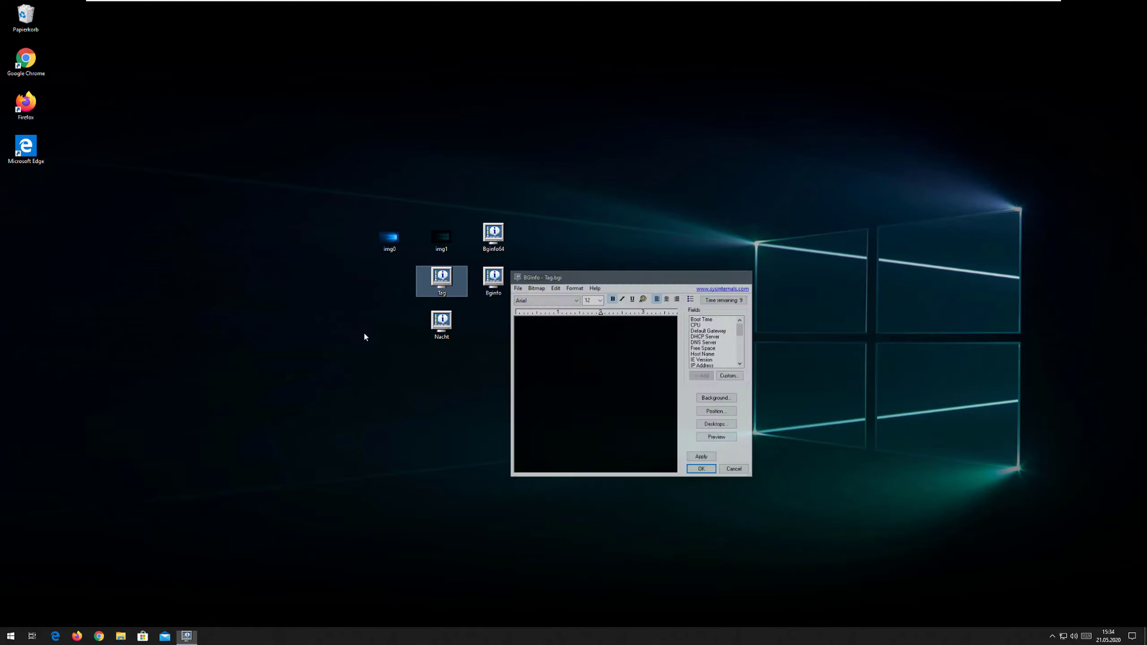
{"action": "key", "text": "shift+F10"}
{"action": "key", "text": "Return"}
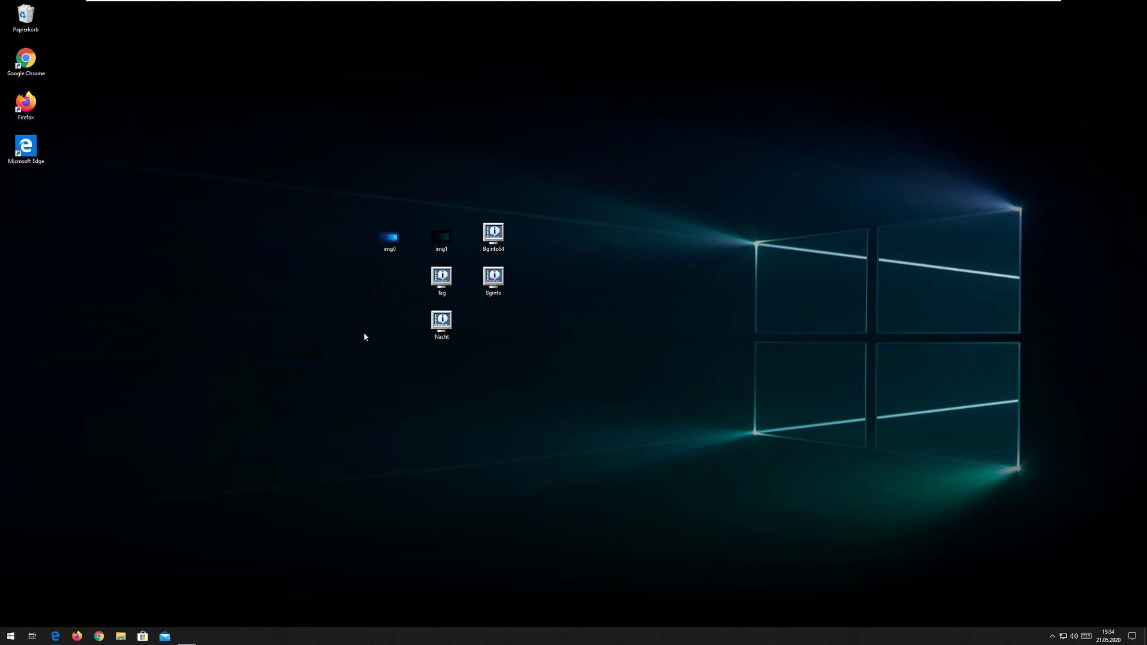
Open the Nacht configuration from the desktop, apply its wallpaper and close BGInfo.
{"action": "key", "text": "Return"}
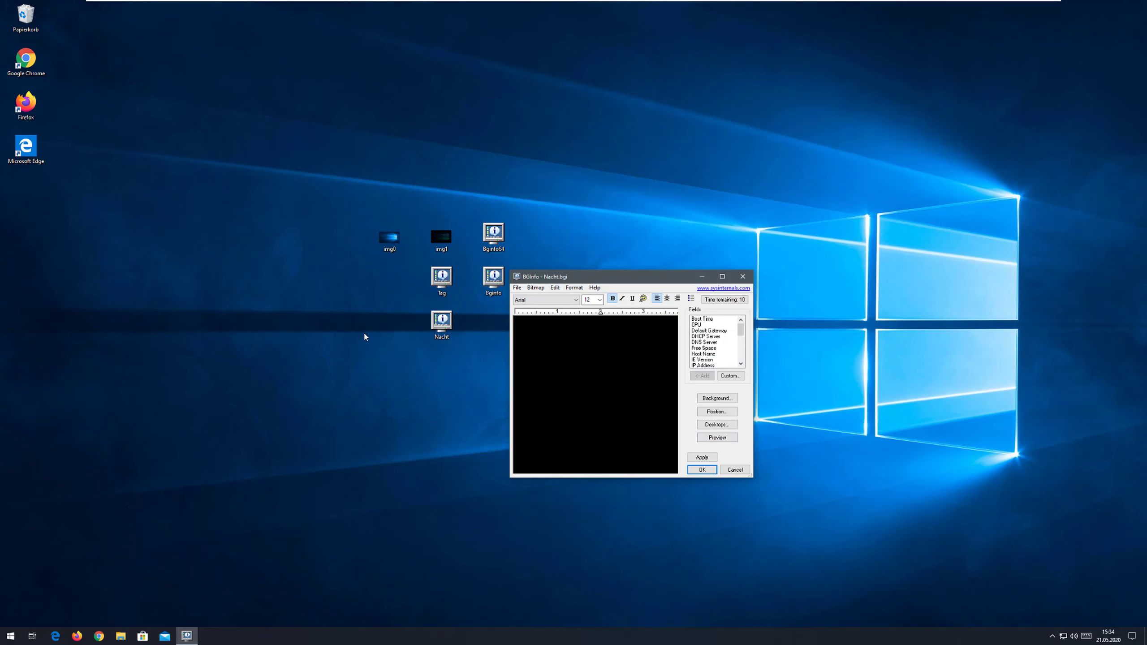
{"action": "key", "text": "alt+a"}
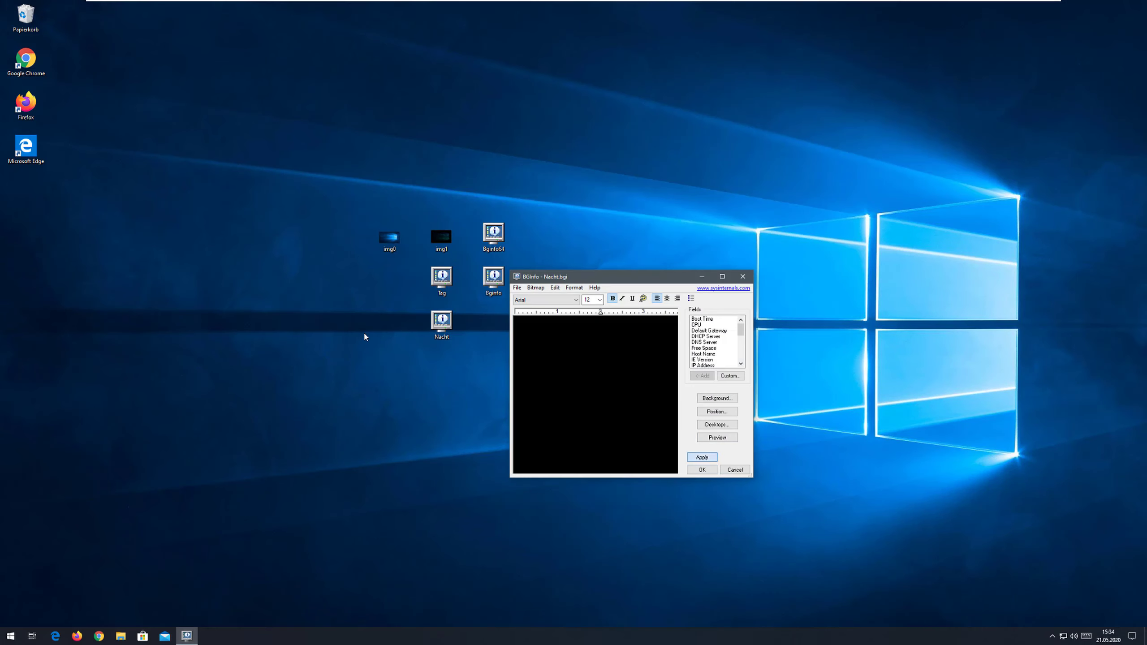
{"action": "key", "text": "Tab"}
{"action": "key", "text": "Return"}
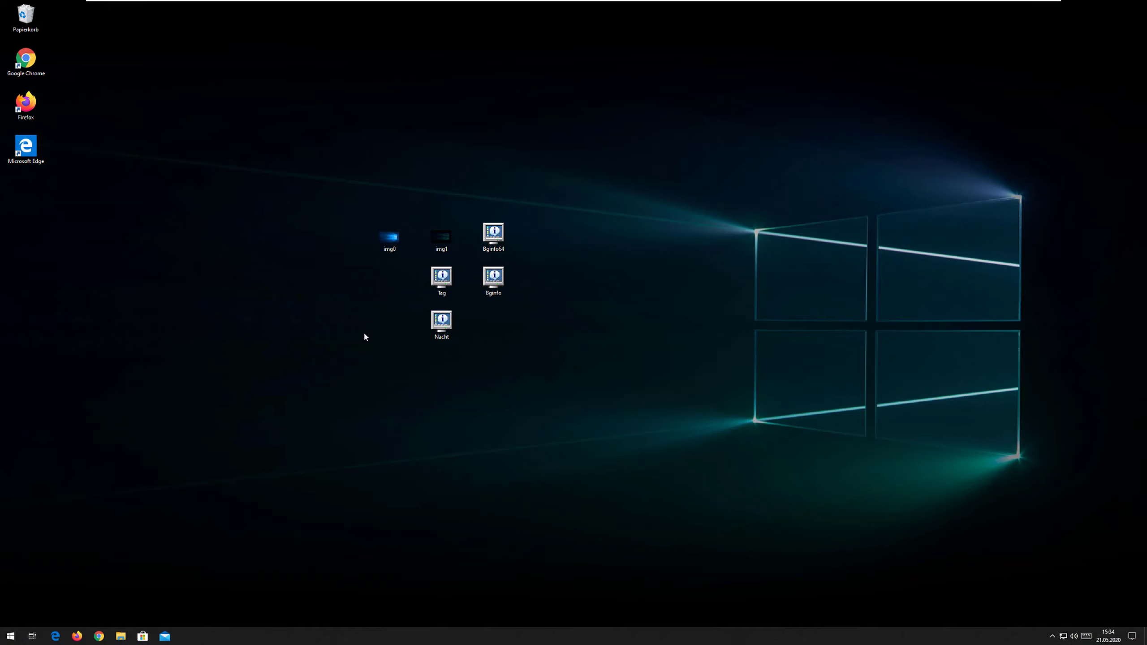
{"action": "left_click_drag", "start_coordinate": [319, 172], "coordinate": [571, 389]}
{"action": "left_click", "coordinate": [364, 334]}
{"action": "left_click_drag", "start_coordinate": [342, 200], "coordinate": [541, 344]}
{"action": "left_click", "coordinate": [364, 334]}
Open File Explorer, move its window clear of the Tag and Nacht files, and open the Programme folder on drive C:.
{"action": "key", "text": "super+e"}
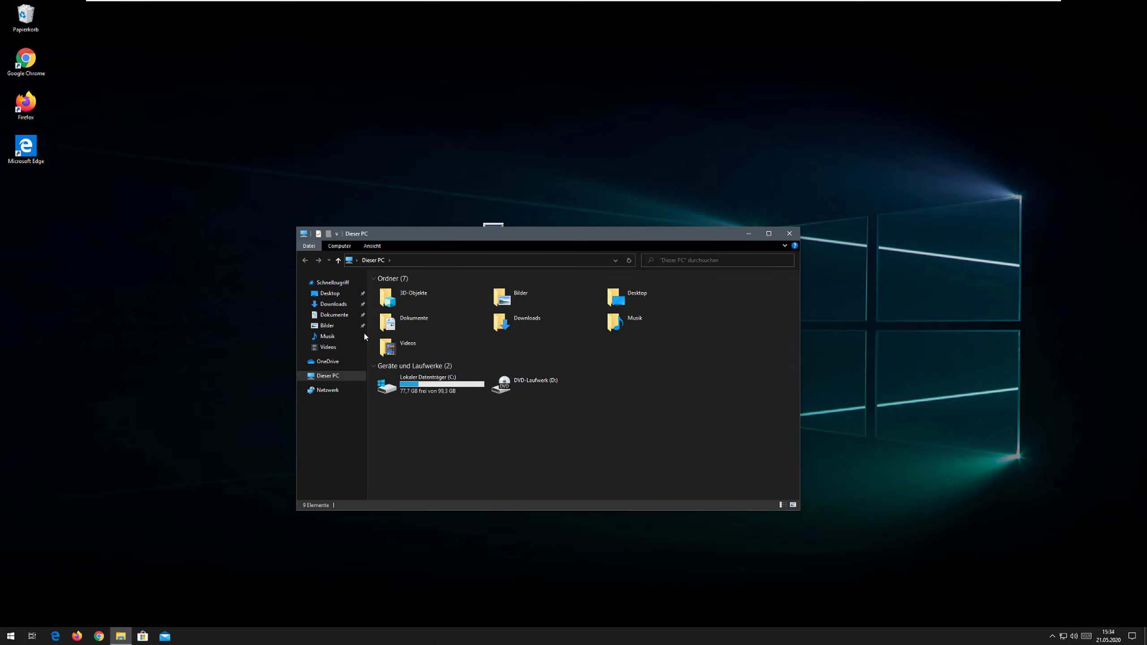
{"action": "left_click_drag", "start_coordinate": [430, 226], "coordinate": [601, 240]}
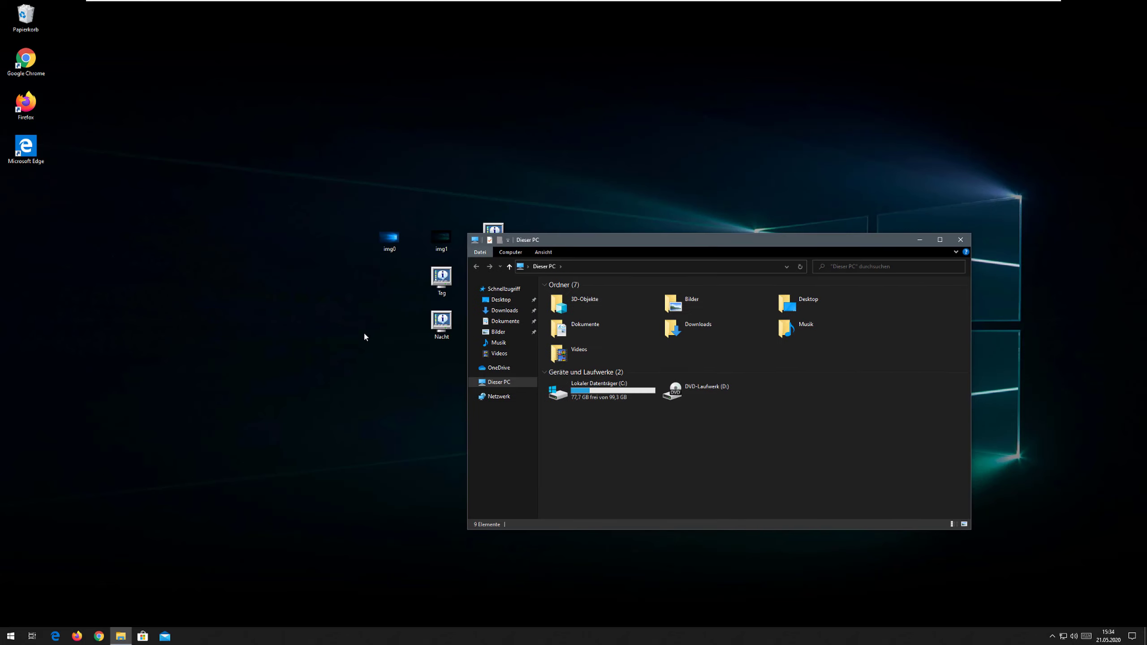
{"action": "double_click", "coordinate": [601, 391]}
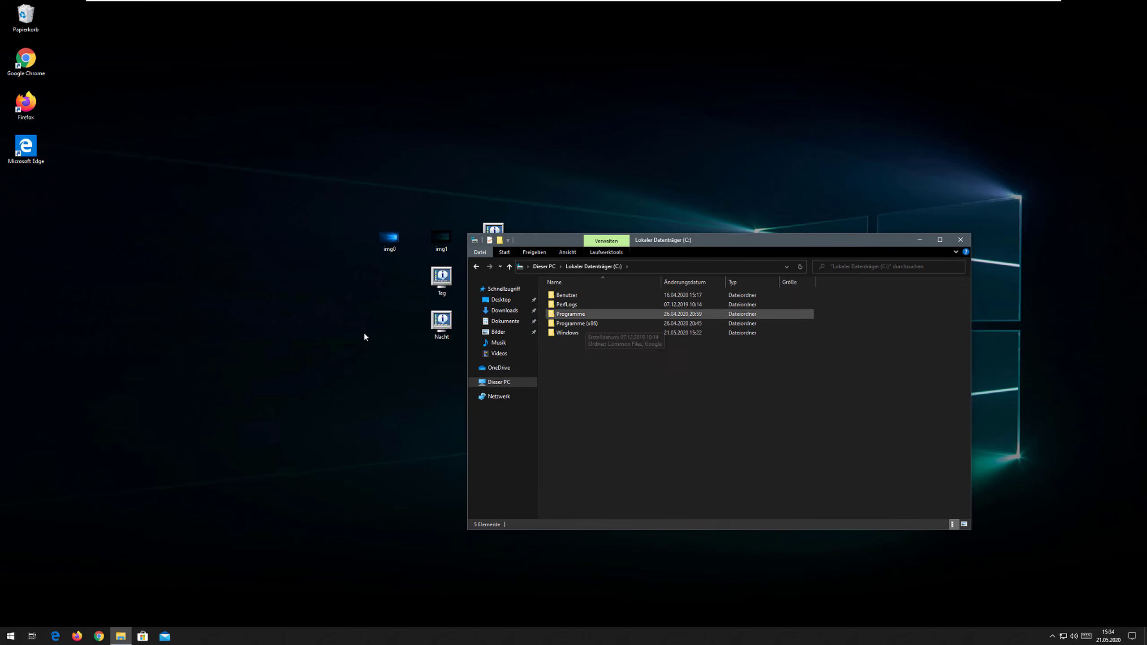
{"action": "double_click", "coordinate": [570, 313]}
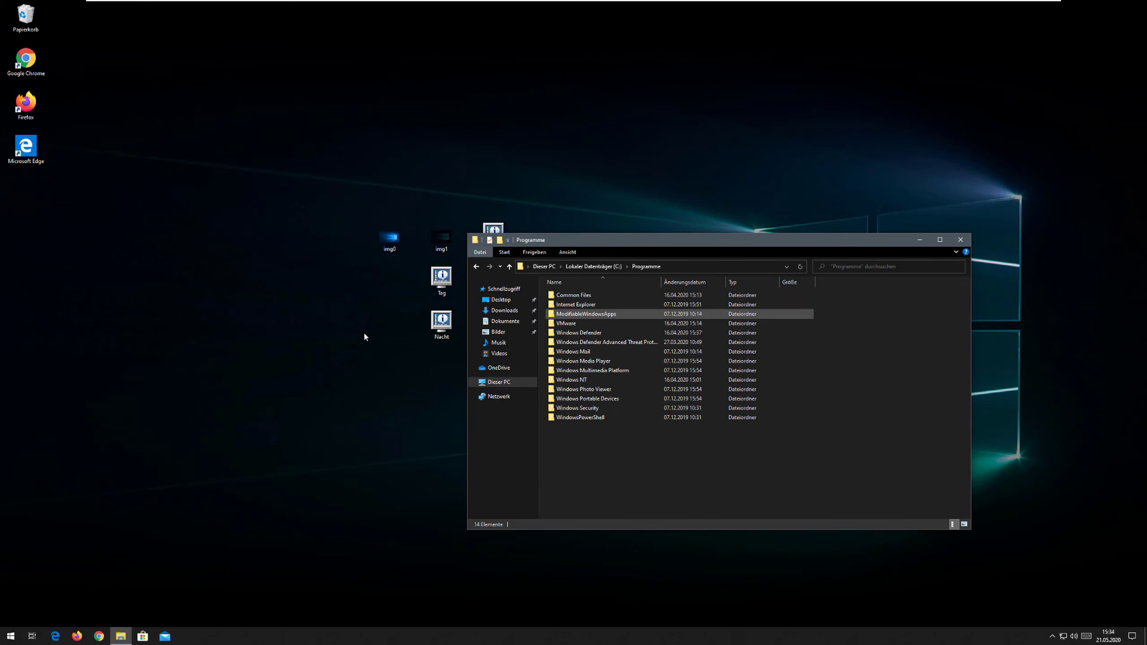
Try to create a new folder in Programme and cancel the access confirmation.
{"action": "left_click", "coordinate": [504, 251]}
{"action": "left_click", "coordinate": [752, 273]}
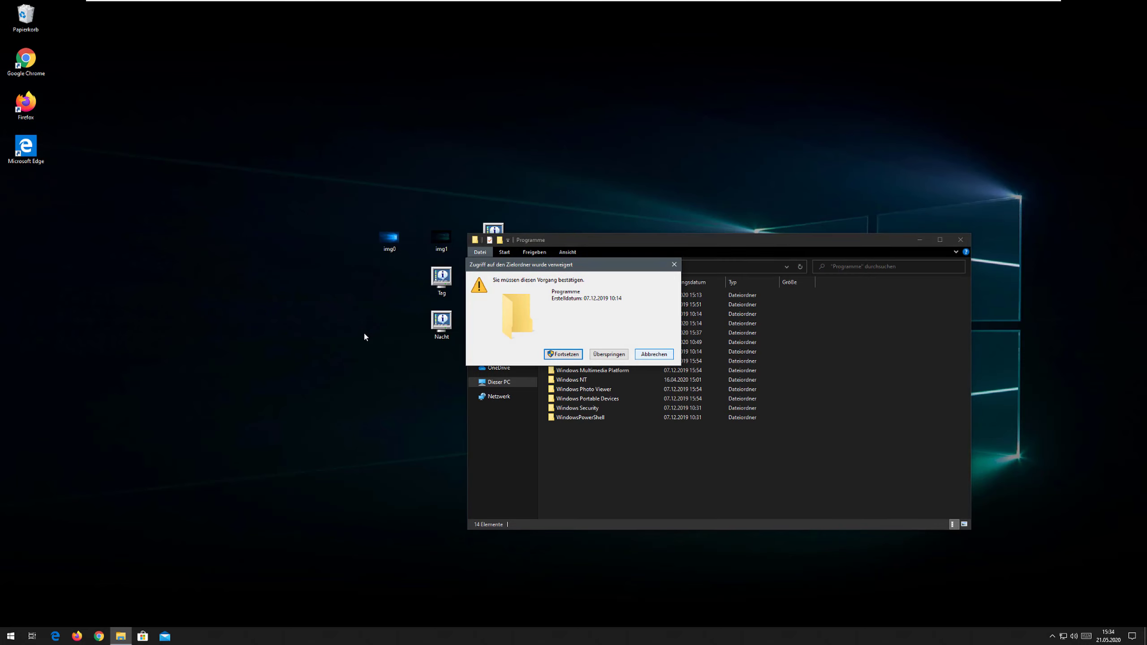
{"action": "left_click", "coordinate": [653, 353]}
Go to the Windows folder on drive C: and locate the Bginfo64 application in its file list.
{"action": "key", "text": "alt+Up"}
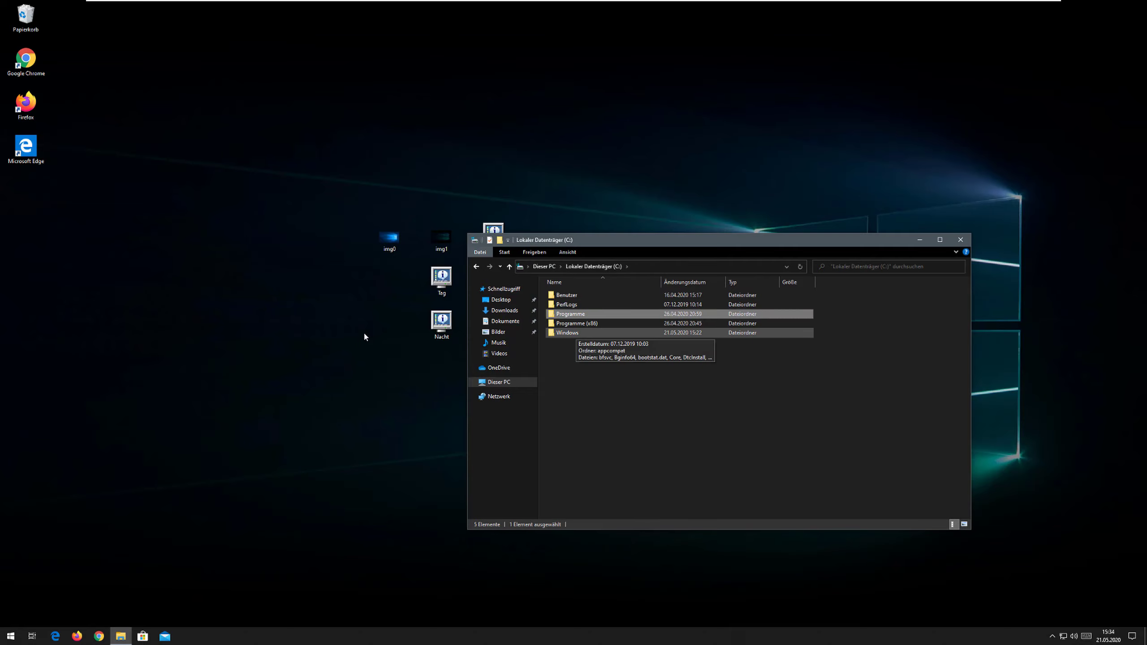
{"action": "double_click", "coordinate": [576, 332]}
{"action": "scroll", "coordinate": [576, 429], "scroll_direction": "down", "scroll_amount": 14}
{"action": "scroll", "coordinate": [576, 429], "scroll_direction": "down", "scroll_amount": 10}
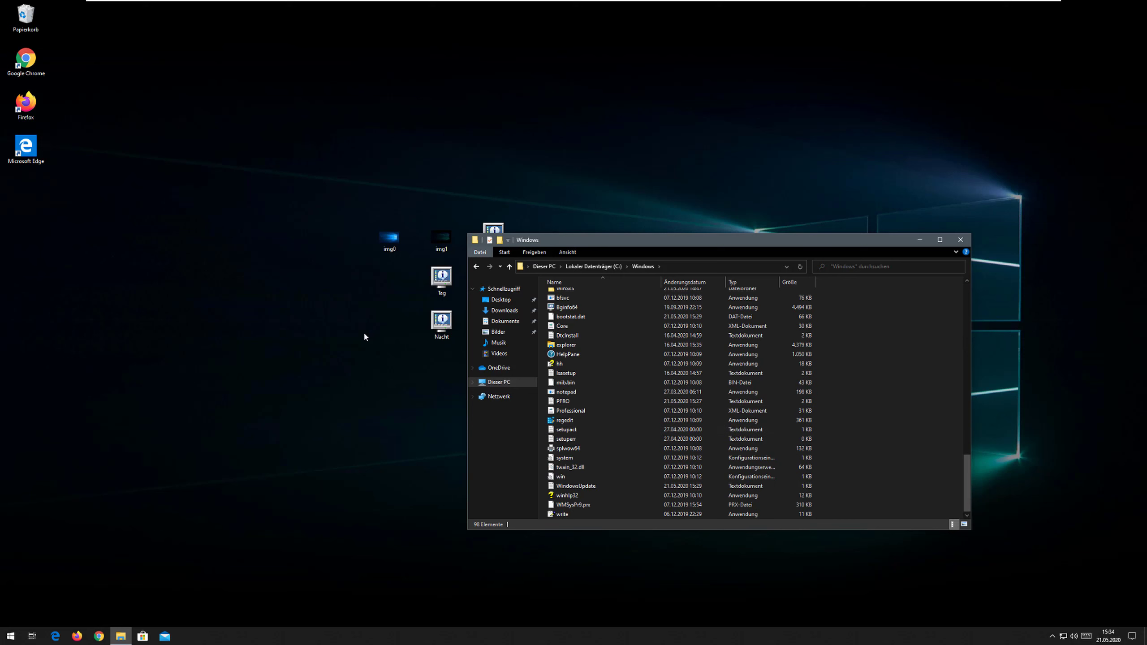
Move Bginfo64 from the desktop into the Windows folder, replacing the existing copy and continuing with administrator permission.
{"action": "left_click_drag", "start_coordinate": [590, 240], "coordinate": [725, 219]}
{"action": "left_click", "coordinate": [493, 237]}
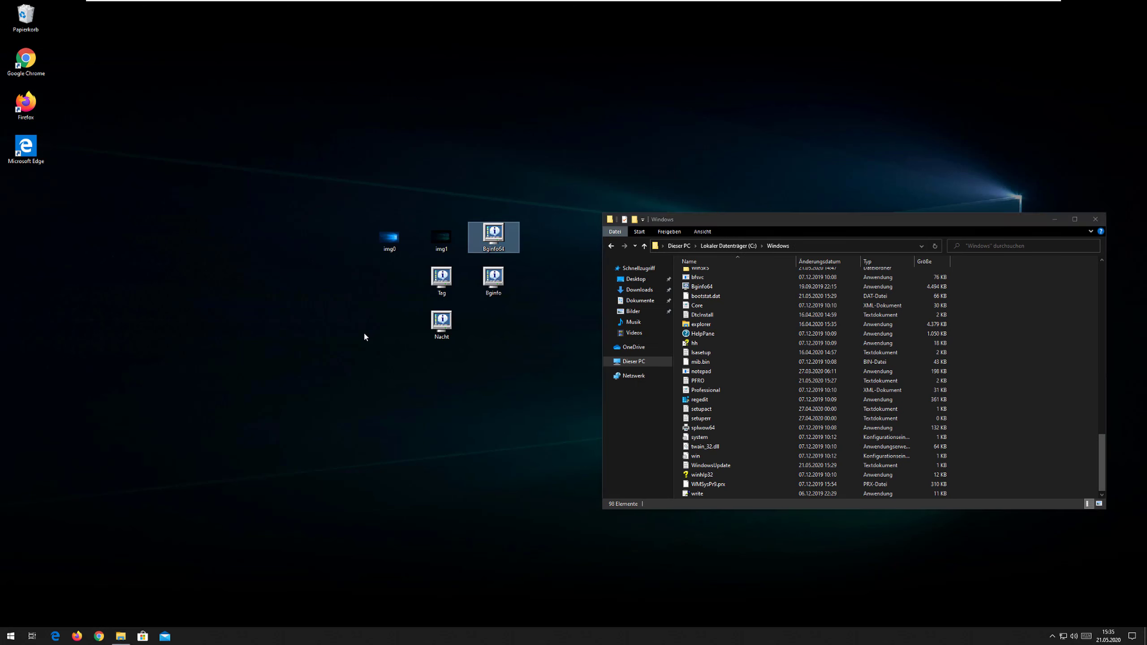
{"action": "key", "text": "Down"}
{"action": "key", "text": "Up"}
{"action": "left_click", "coordinate": [701, 286]}
{"action": "left_click", "coordinate": [493, 236]}
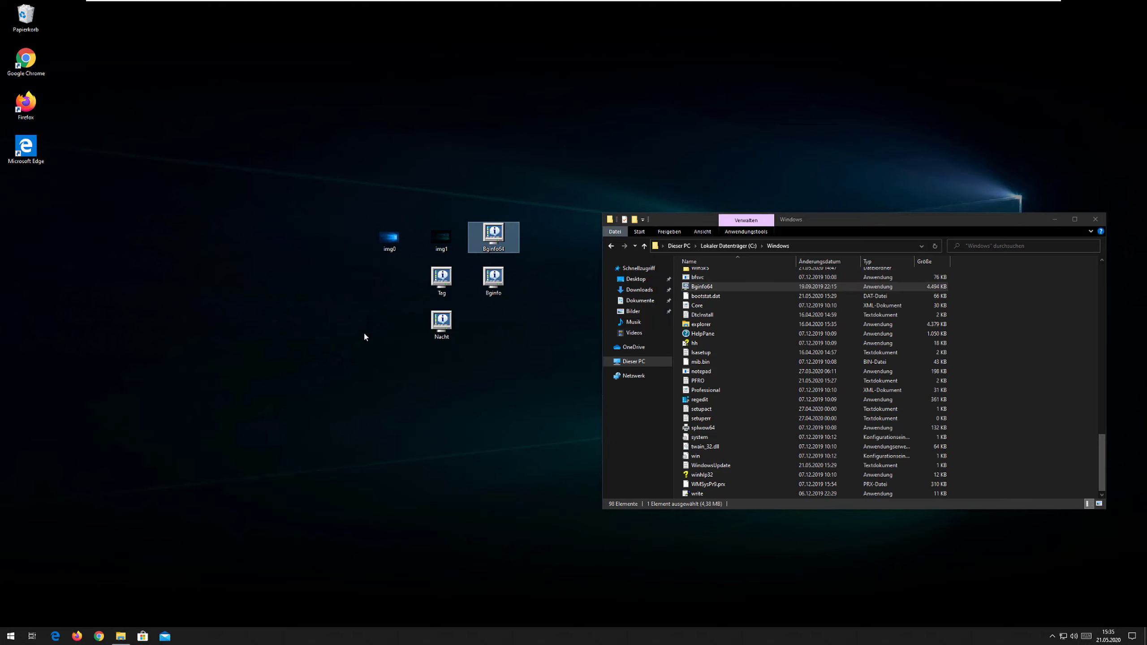
{"action": "key", "text": "ctrl+v"}
{"action": "key", "text": "Return"}
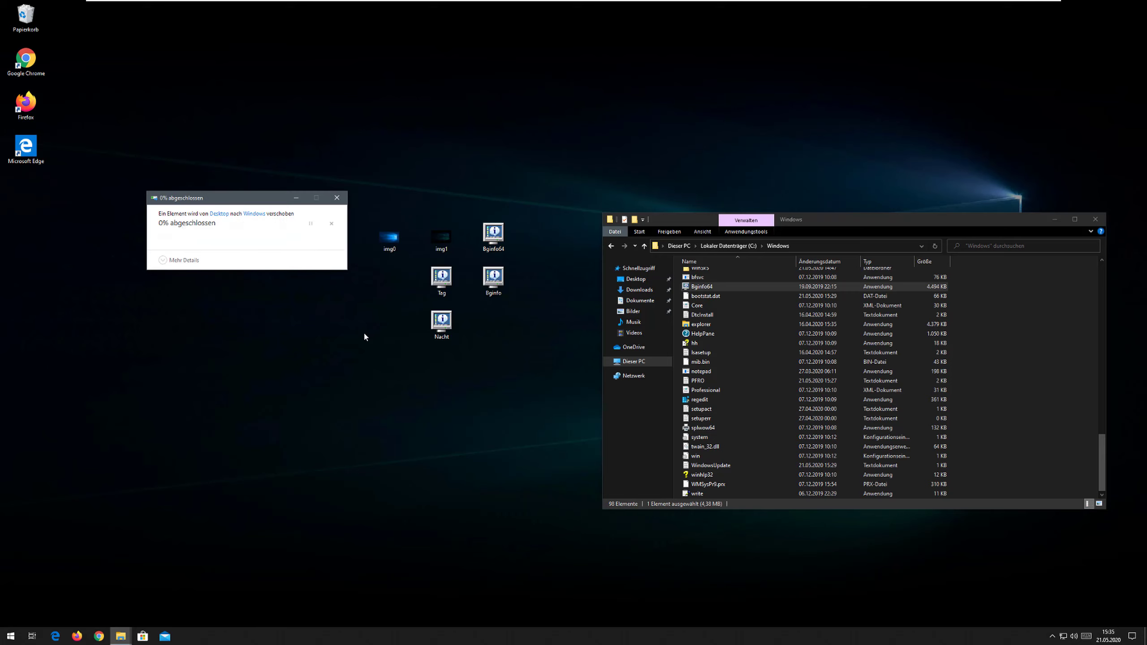
{"action": "key", "text": "Return"}
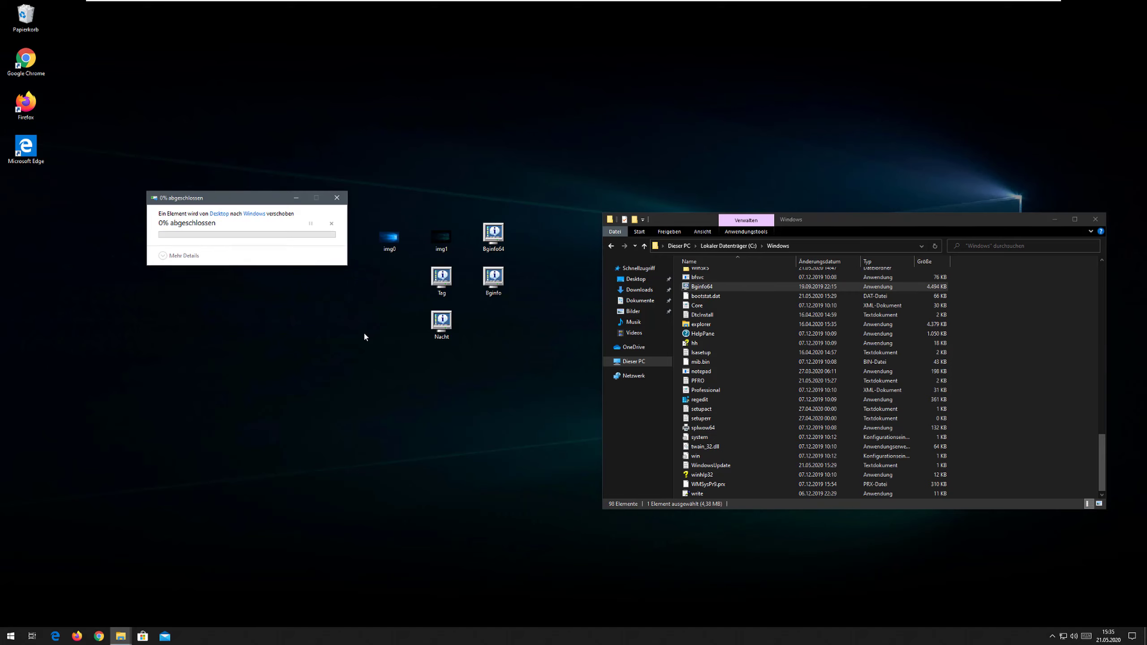
Create a folder named Bginfo in Programme on drive C: and open it.
{"action": "left_click_drag", "start_coordinate": [820, 222], "coordinate": [665, 199]}
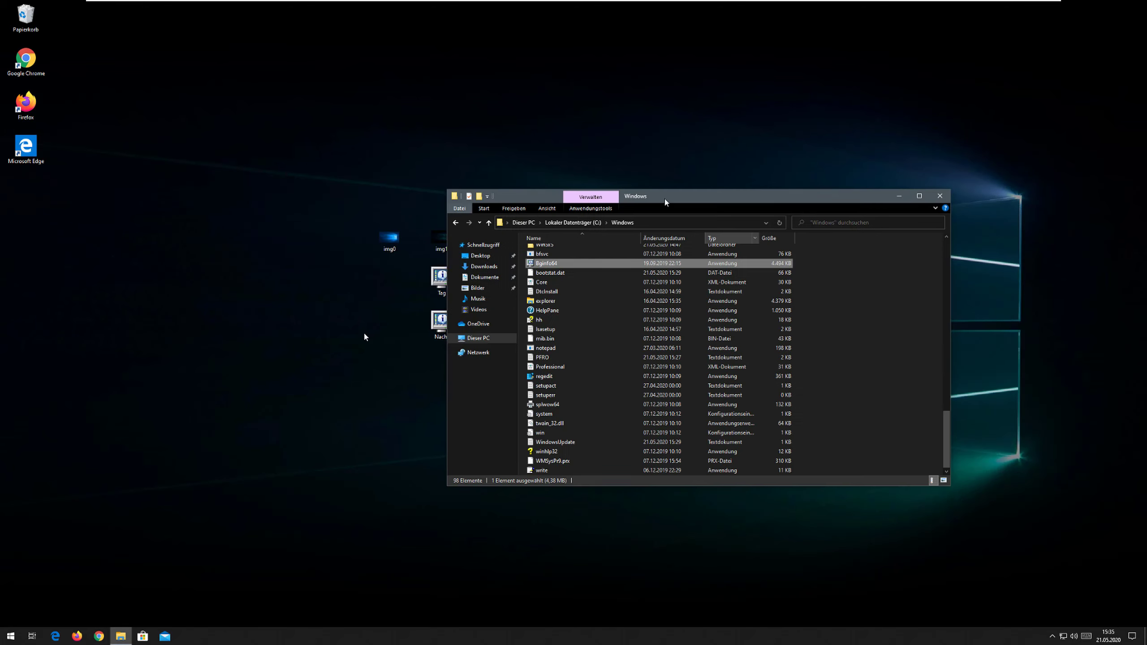
{"action": "key", "text": "alt+Up"}
{"action": "key", "text": "Up"}
{"action": "key", "text": "Up"}
{"action": "key", "text": "Return"}
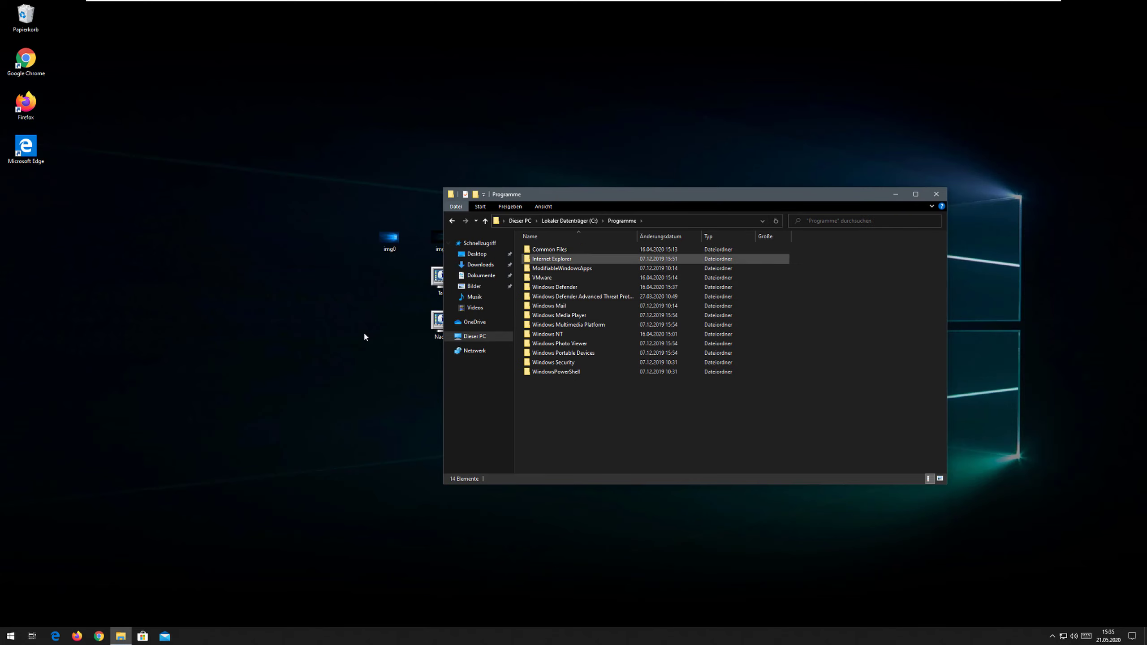
{"action": "left_click", "coordinate": [479, 207]}
{"action": "key", "text": "n"}
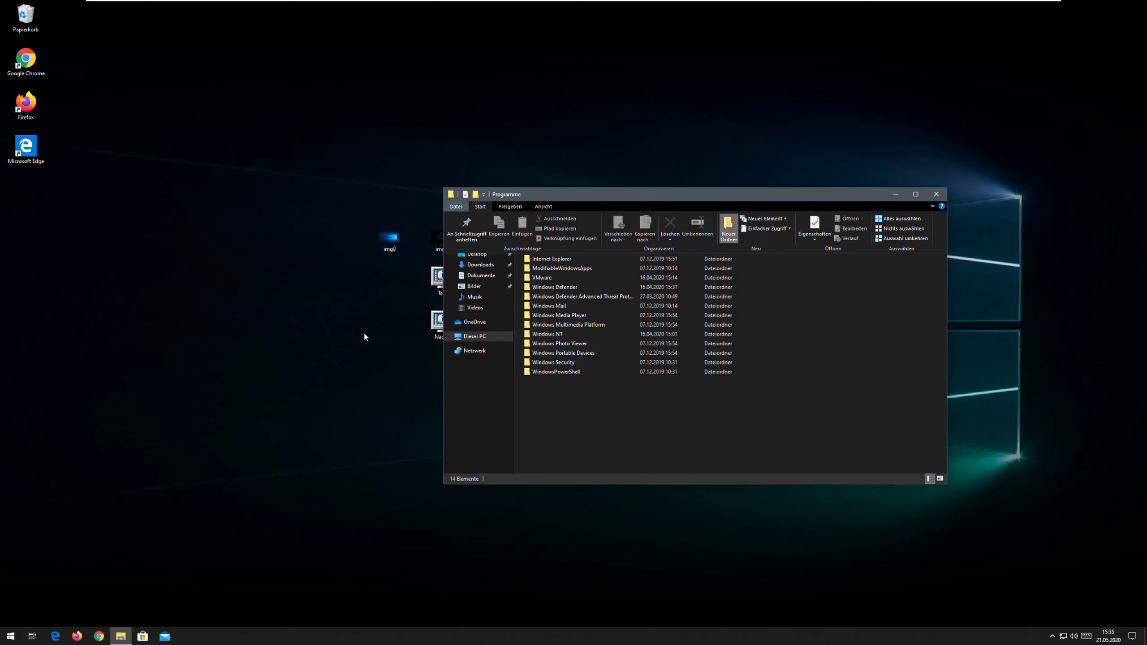
{"action": "key", "text": "Return"}
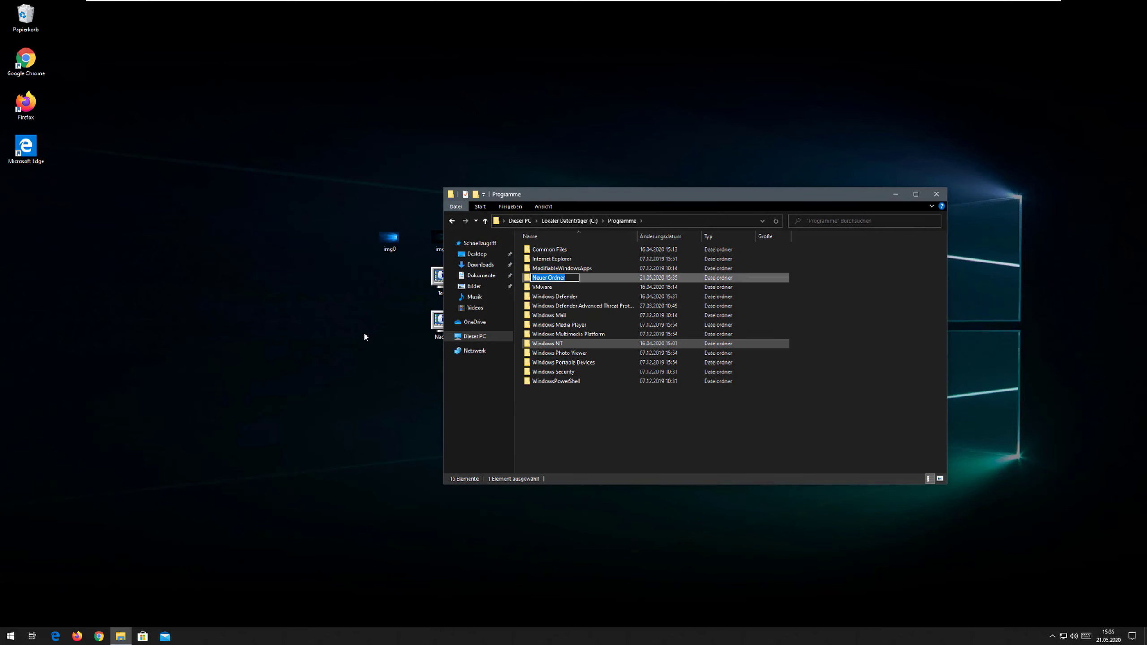
{"action": "type", "text": "Bginf"}
{"action": "key", "text": "Return"}
{"action": "key", "text": "Return"}
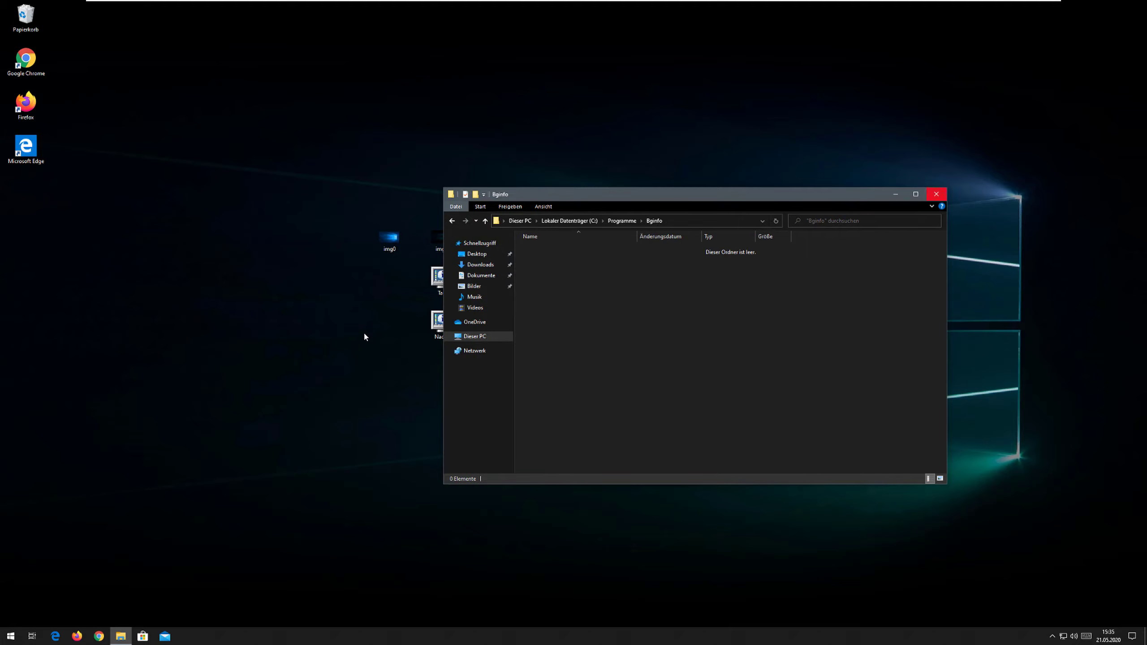
Move Bginfo, img0, img1, Tag and Nacht from the desktop into the new Bginfo folder with administrator permission.
{"action": "left_click_drag", "start_coordinate": [624, 188], "coordinate": [726, 312]}
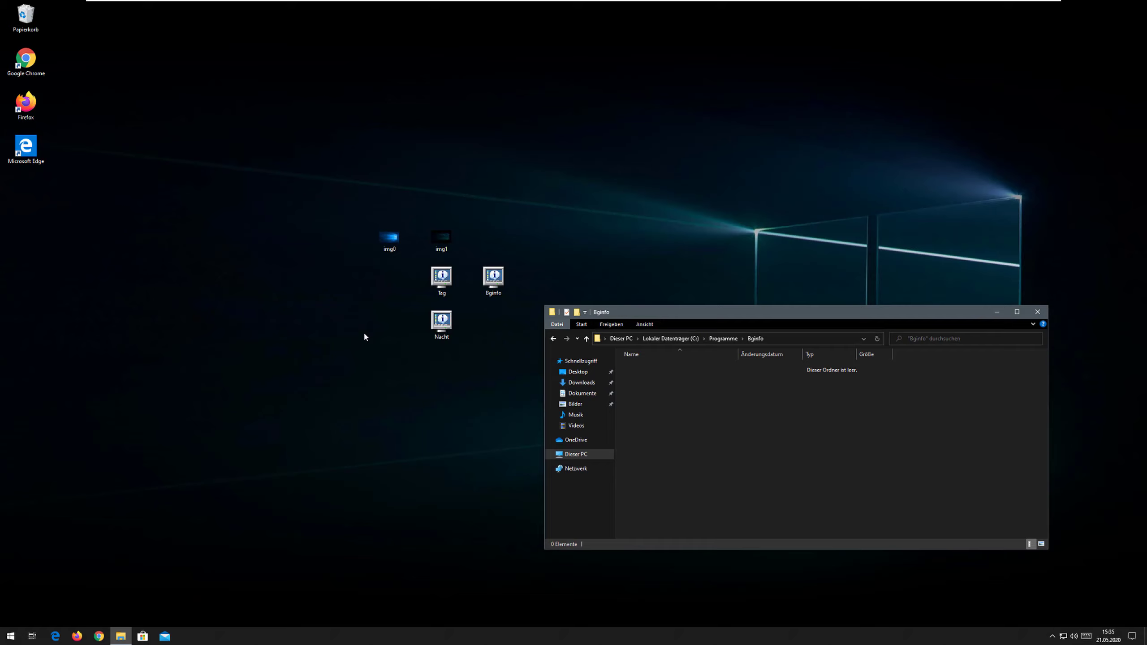
{"action": "left_click_drag", "start_coordinate": [323, 216], "coordinate": [511, 373]}
{"action": "left_click_drag", "start_coordinate": [441, 278], "coordinate": [728, 434]}
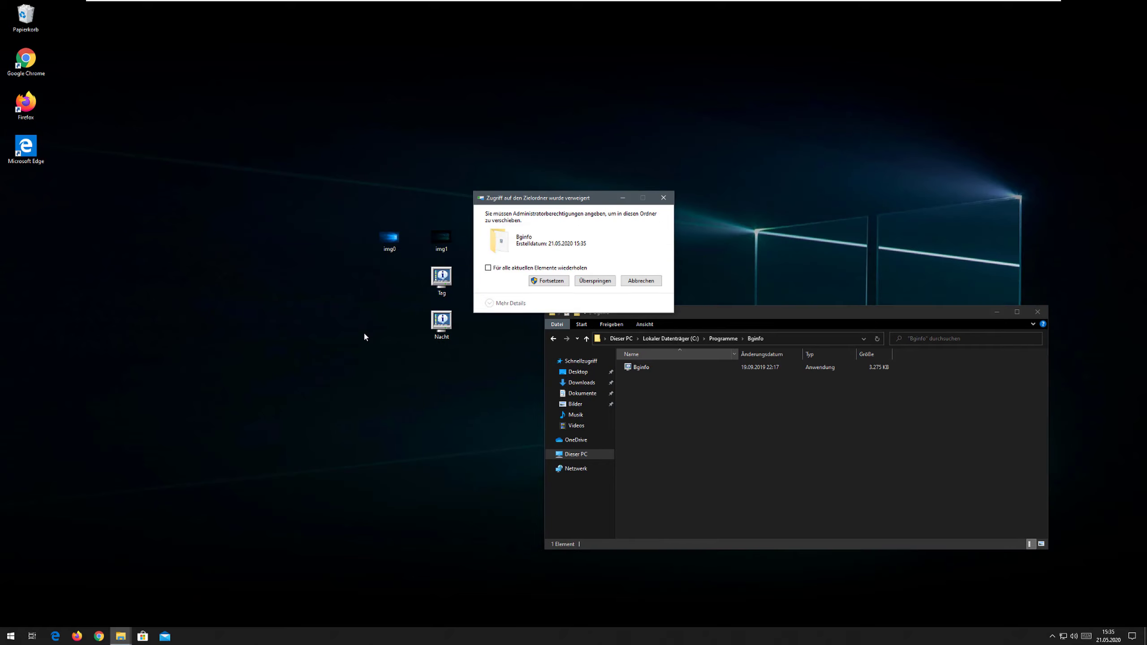
{"action": "key", "text": "Return"}
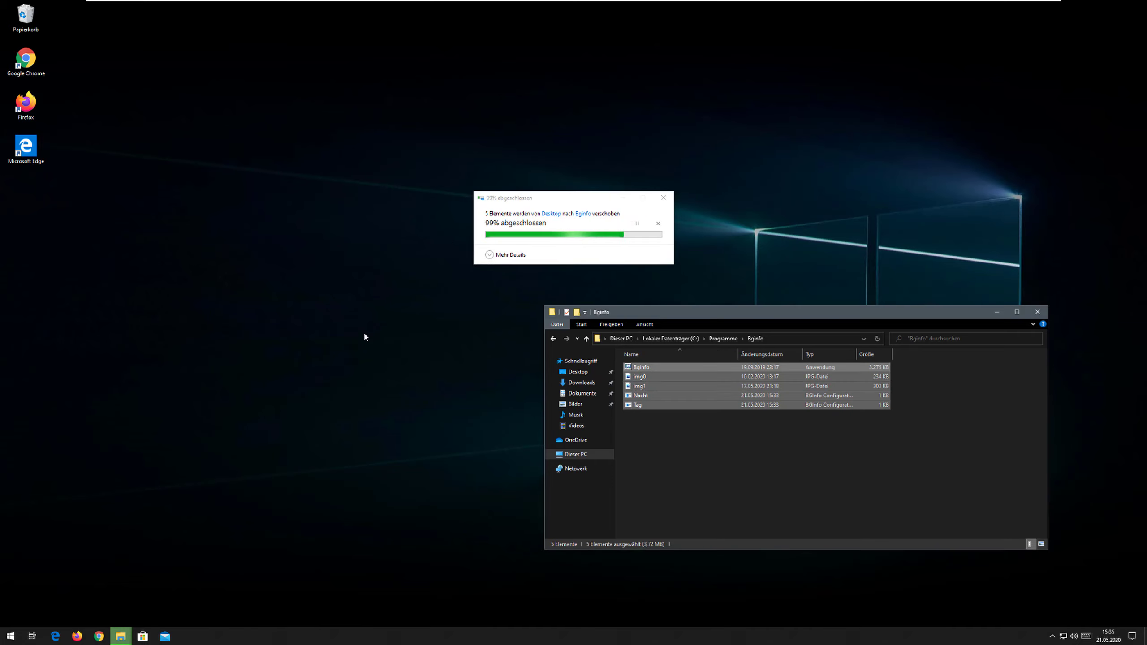
{"action": "left_click_drag", "start_coordinate": [640, 316], "coordinate": [428, 200]}
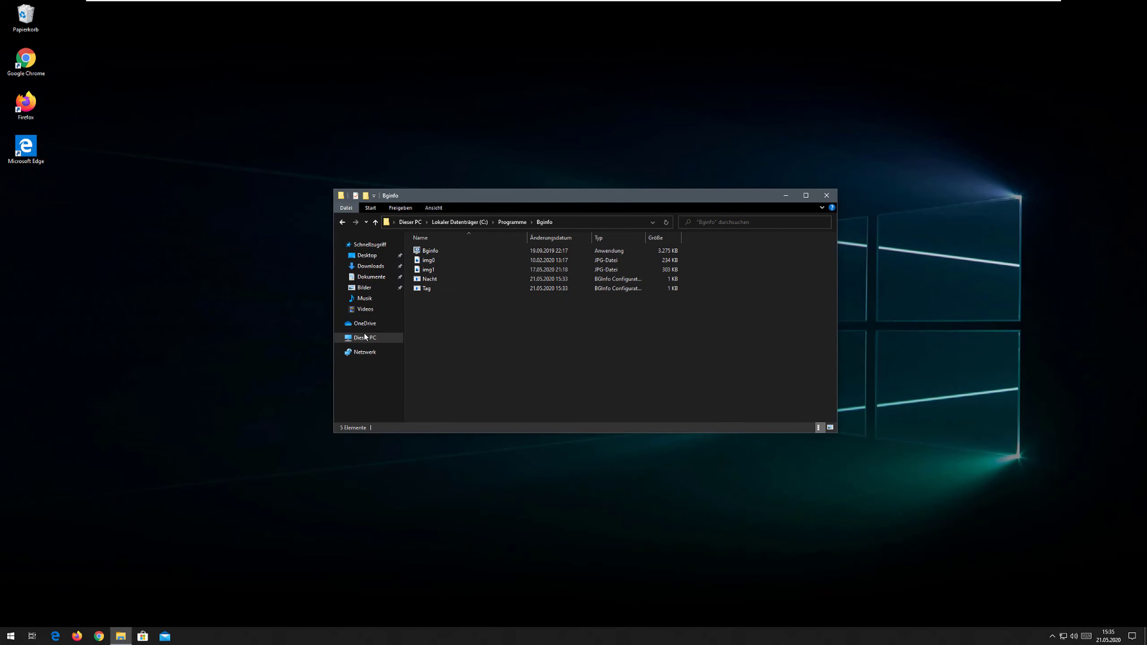
Copy all five files from the Bginfo folder back to the desktop and close File Explorer.
{"action": "key", "text": "ctrl+a"}
{"action": "key", "text": "ctrl+x"}
{"action": "left_click", "coordinate": [289, 337]}
{"action": "key", "text": "ctrl+v"}
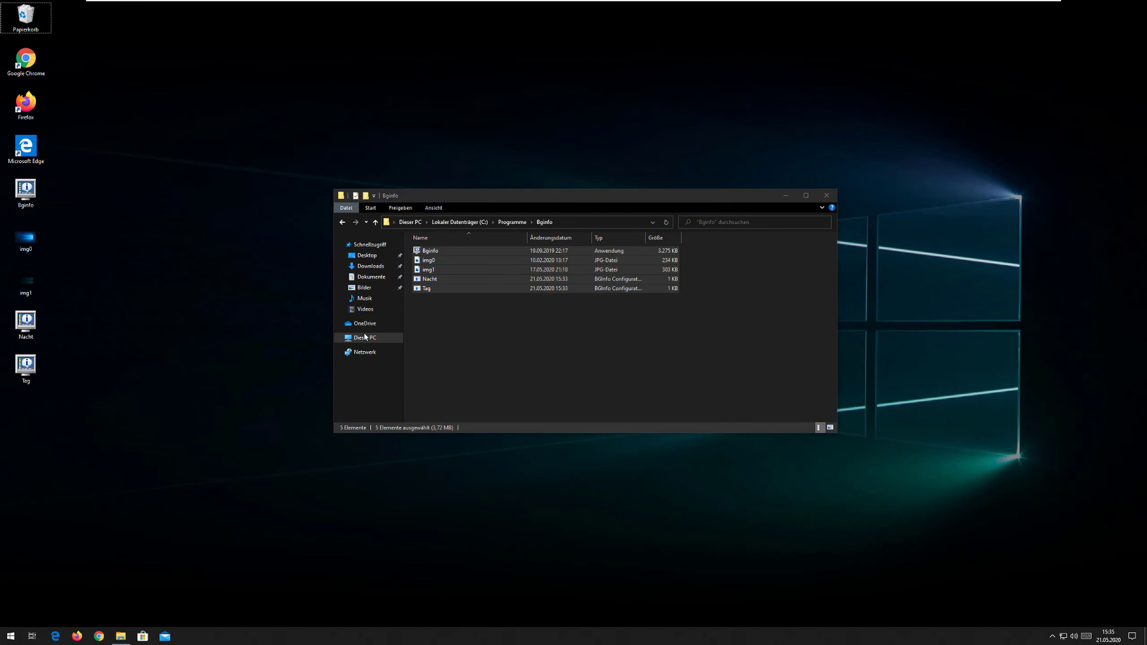
{"action": "left_click", "coordinate": [825, 195]}
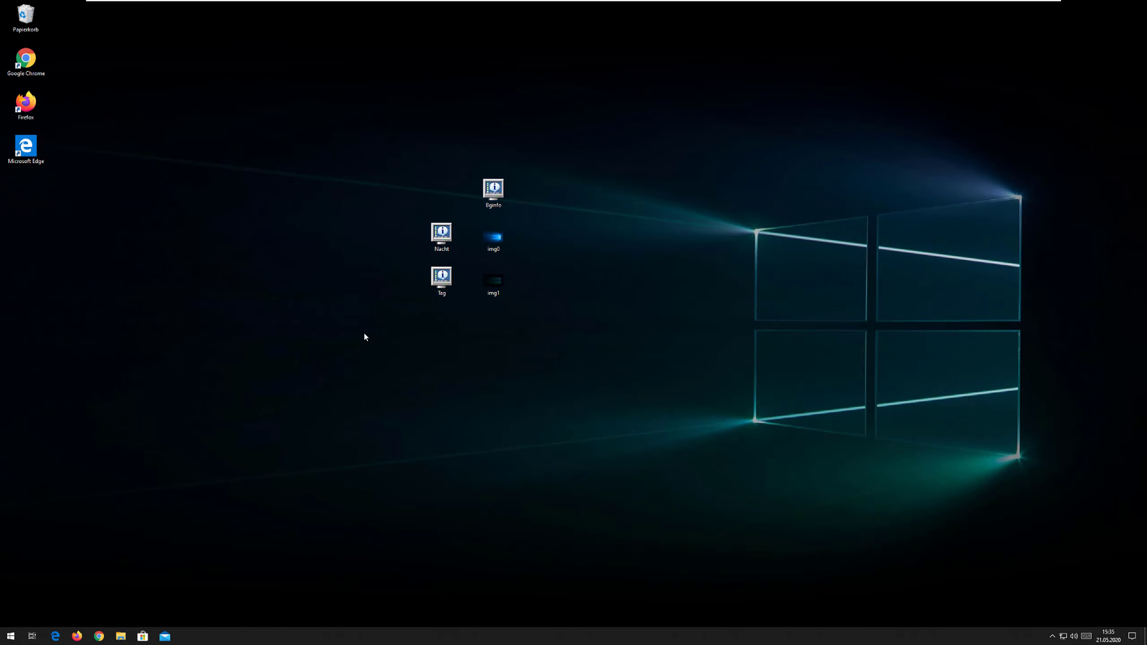
Search for "aufgaben" and open Aufgabenplanung.
{"action": "key", "text": "super"}
{"action": "type", "text": "aufgaben"}
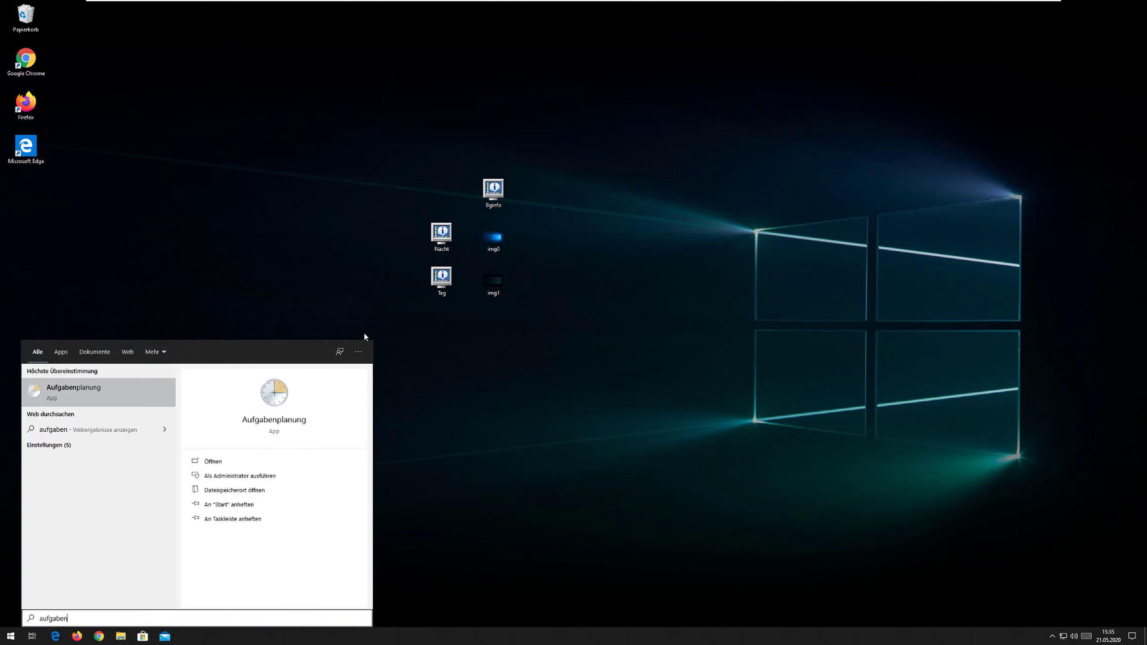
{"action": "key", "text": "Return"}
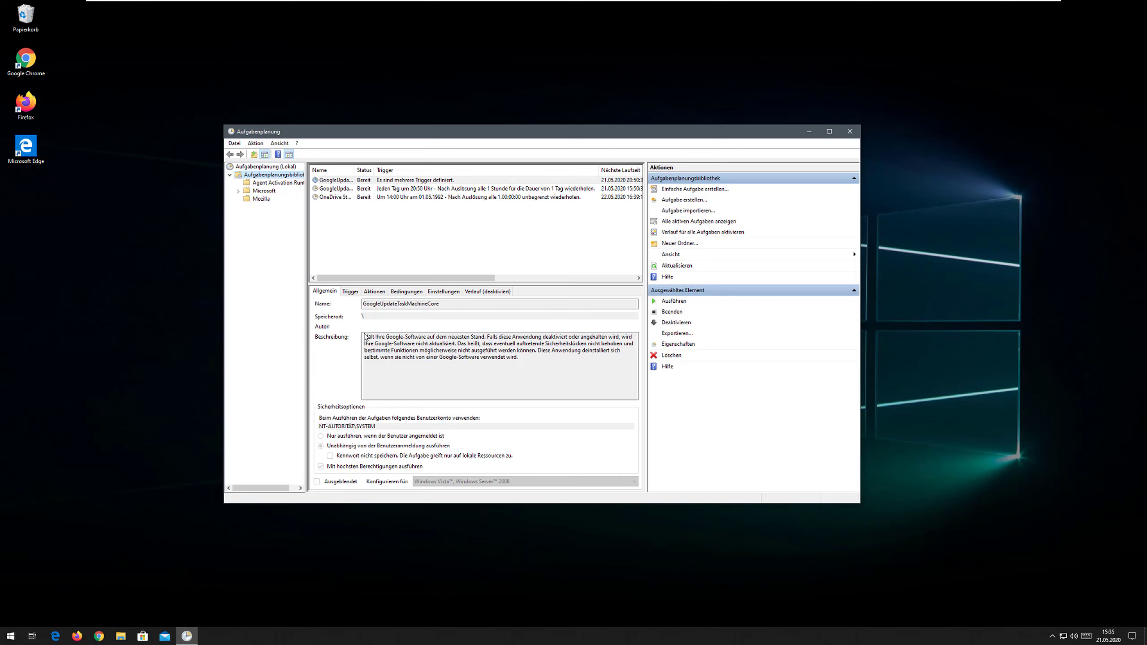
Examine the scheduled task in the library's Microsoft > Windows > Defrag folder, and collapse the Windows folder.
{"action": "key", "text": "Down"}
{"action": "key", "text": "Down"}
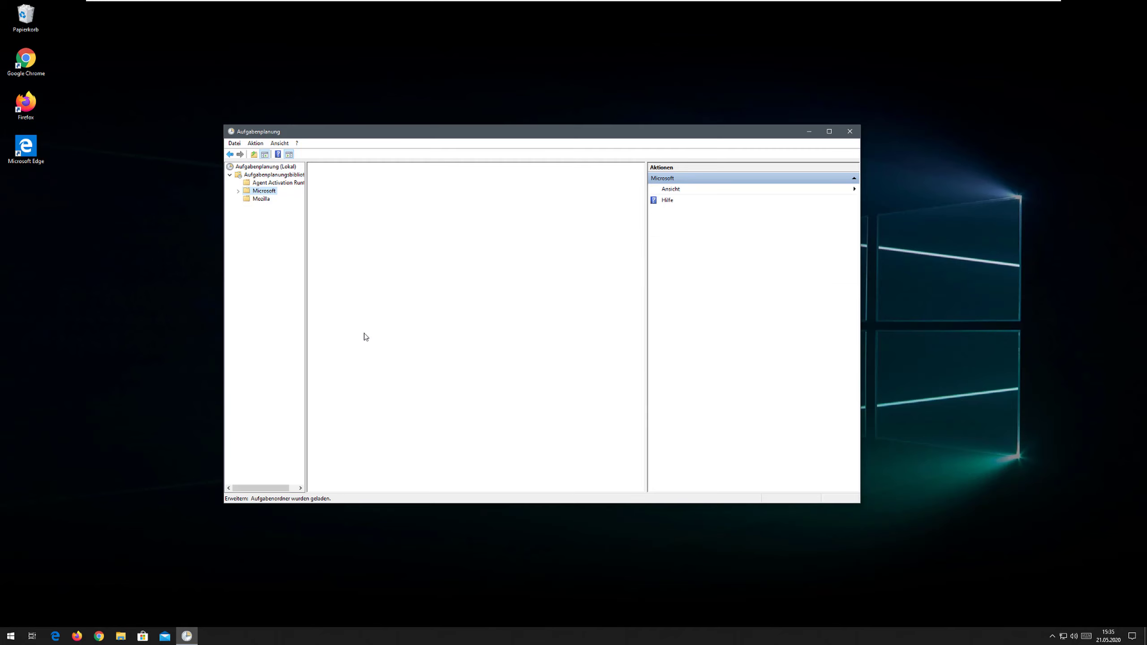
{"action": "key", "text": "Right"}
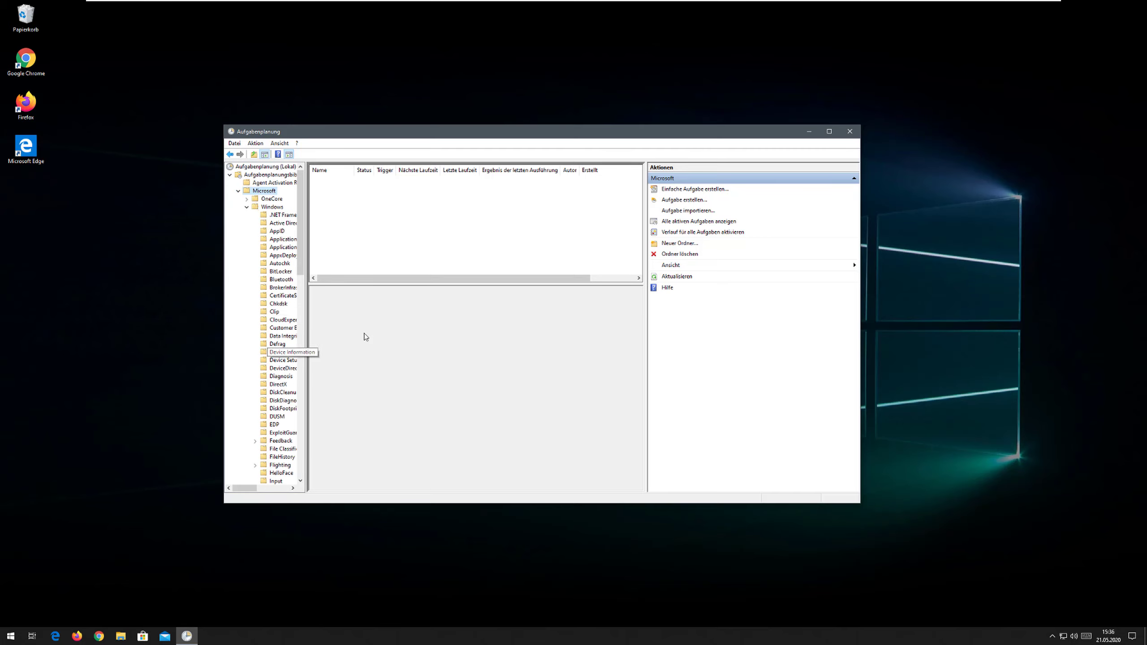
{"action": "left_click", "coordinate": [277, 343]}
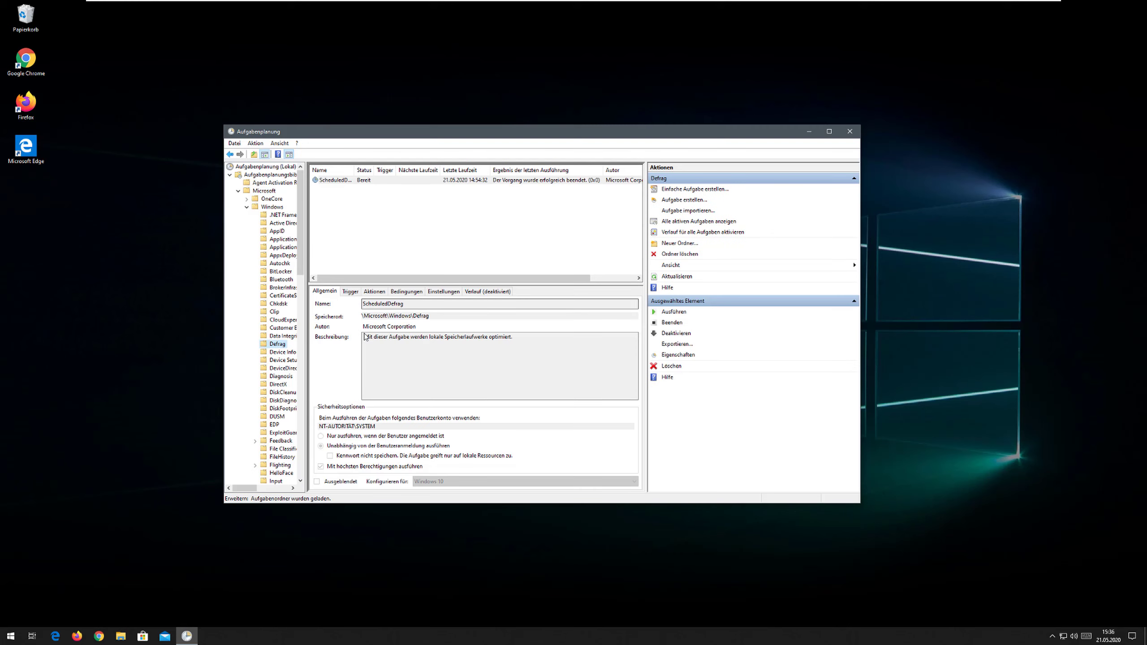
{"action": "key", "text": "Tab"}
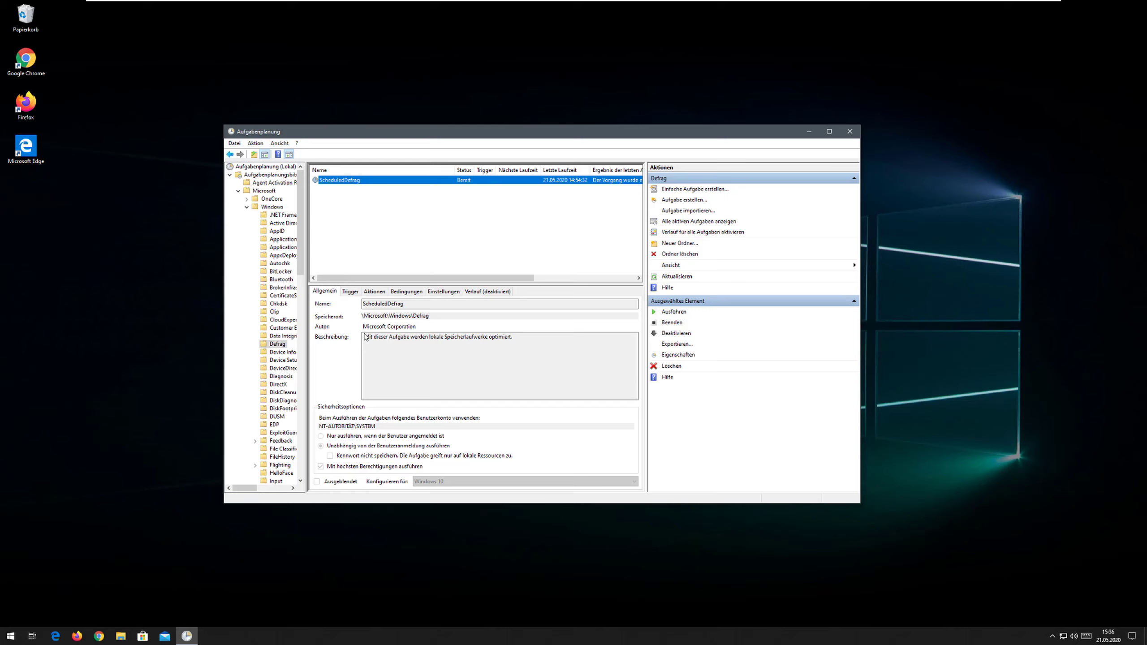
{"action": "key", "text": "shift+Tab"}
{"action": "key", "text": "Left"}
{"action": "key", "text": "Left"}
{"action": "key", "text": "Left"}
{"action": "key", "text": "Left"}
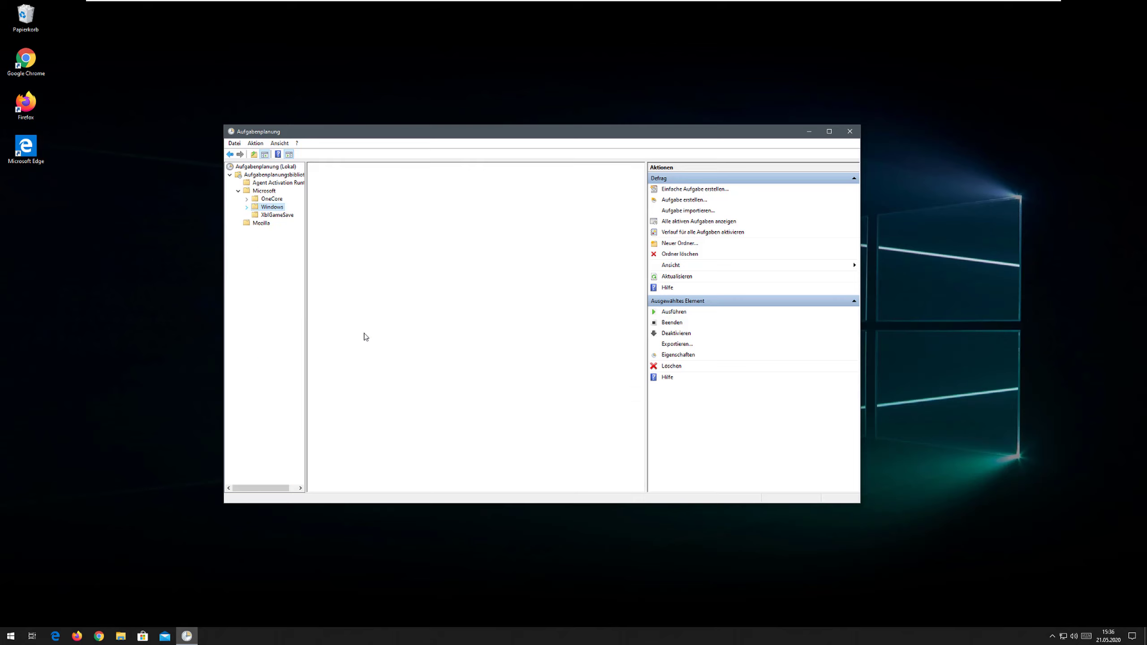
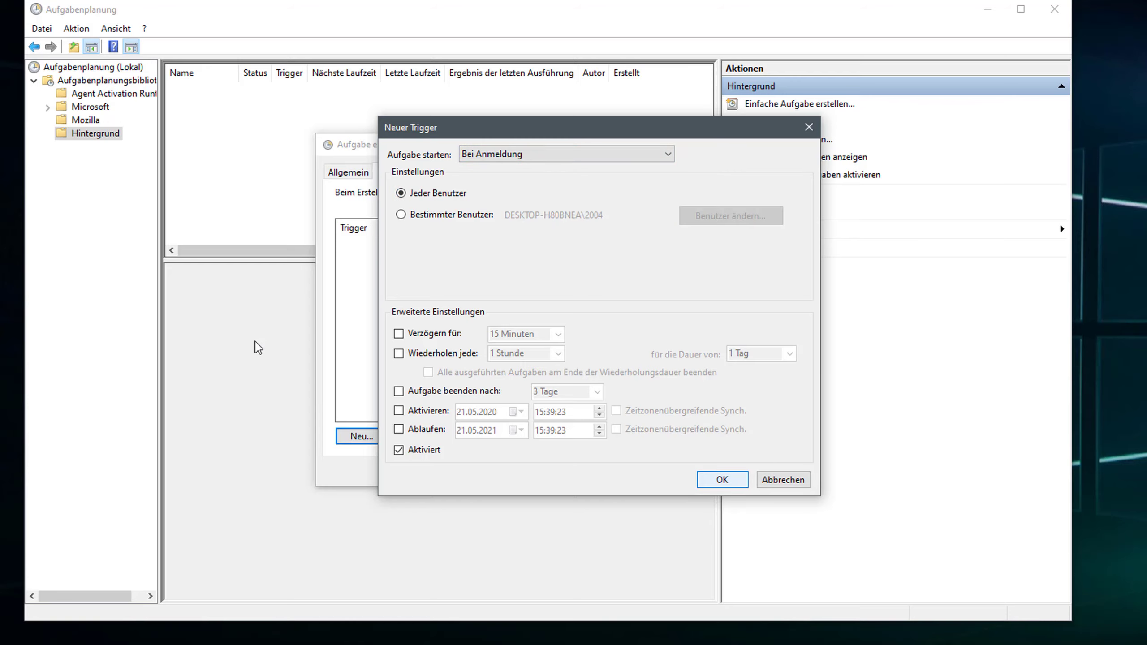
Add the Bei Anmeldung trigger for any user, save the Hintergrund Tag task and widen the task list's Name column.
{"action": "key", "text": "Return"}
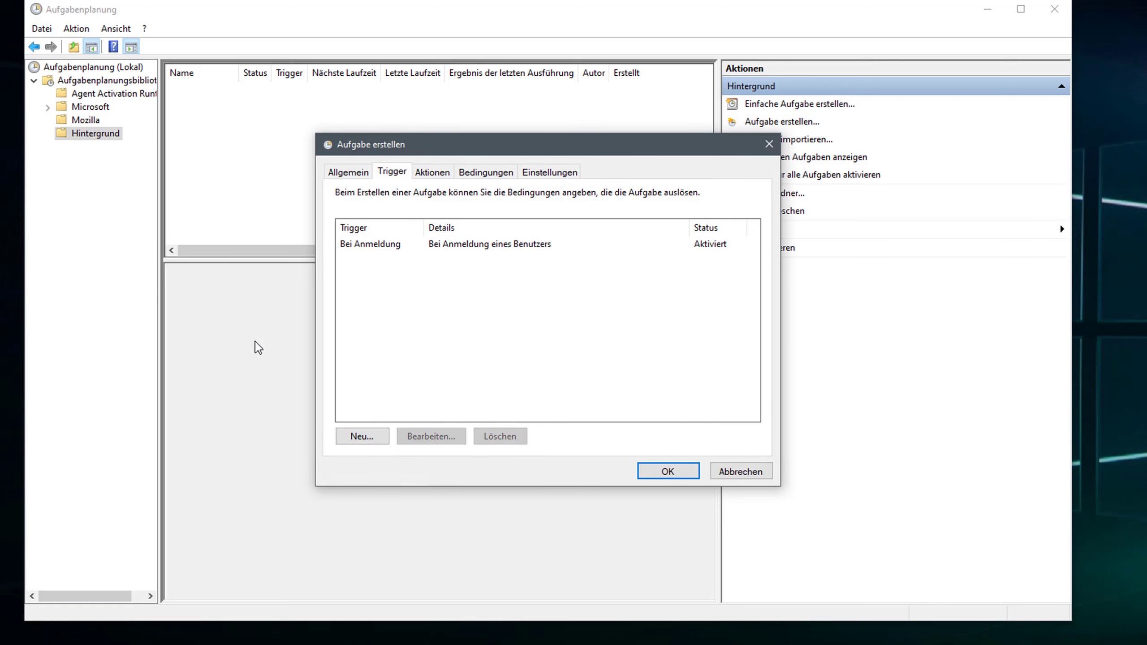
{"action": "key", "text": "Return"}
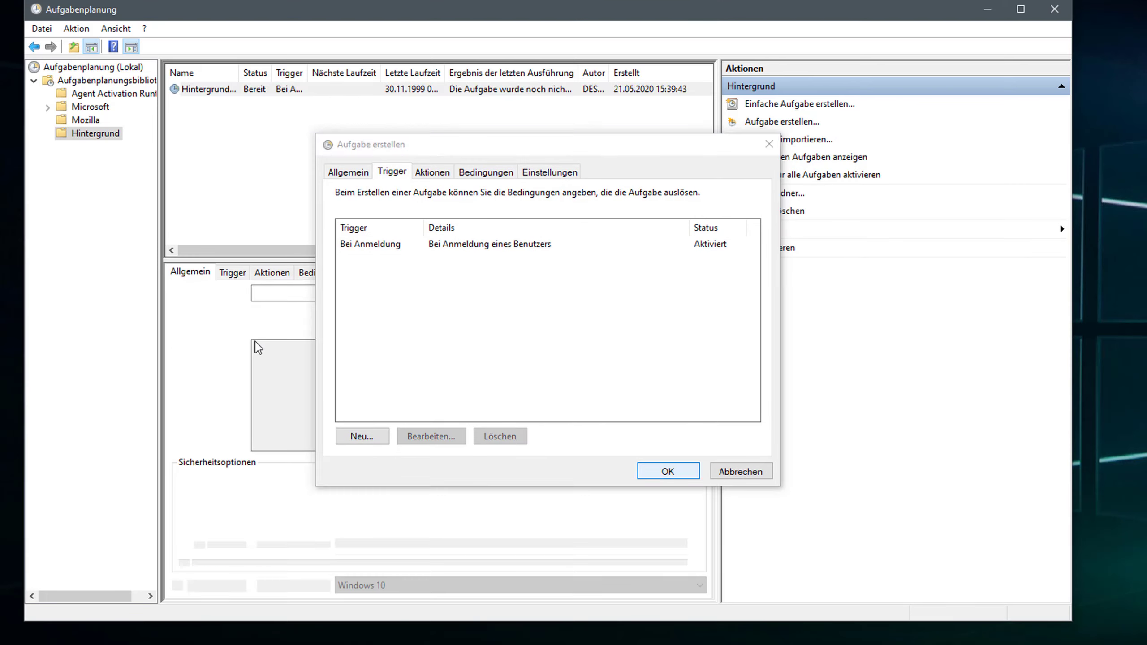
{"action": "left_click_drag", "start_coordinate": [238, 73], "coordinate": [387, 72]}
Start a new task in the Hintergrund folder, name it Hintergrund Nacht and configure it for Windows 10.
{"action": "right_click", "coordinate": [257, 145]}
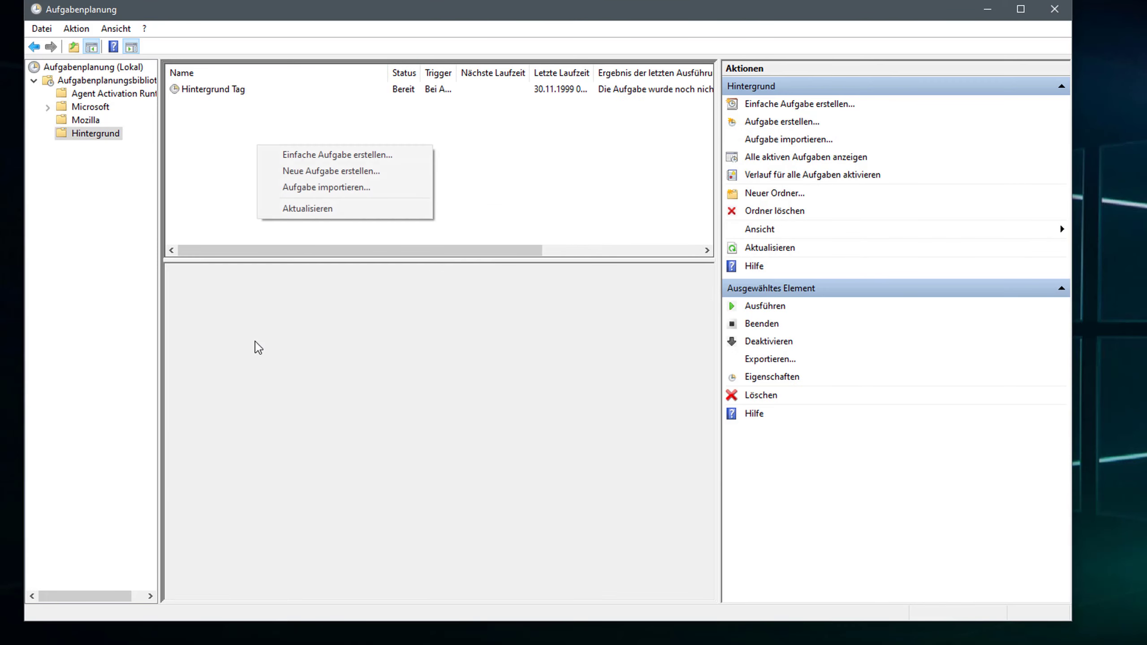
{"action": "key", "text": "Return"}
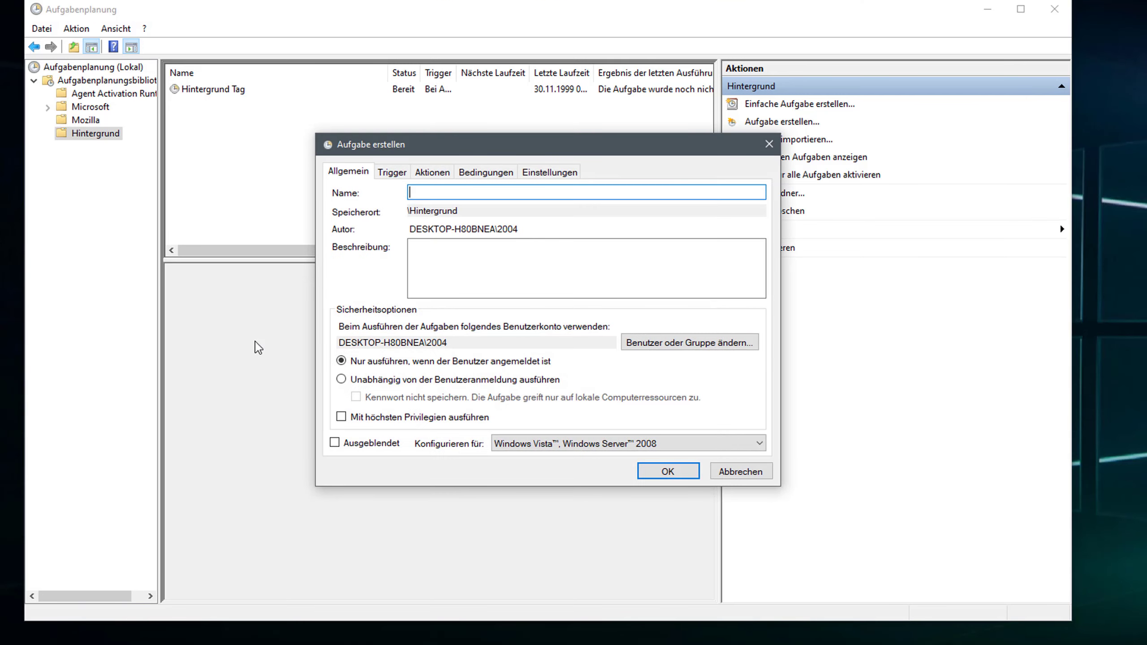
{"action": "type", "text": "HIntergrund Nacht"}
{"action": "key", "text": "shift+Left"}
{"action": "key", "text": "Tab"}
{"action": "key", "text": "Tab"}
{"action": "key", "text": "Tab"}
{"action": "key", "text": "Tab"}
{"action": "key", "text": "Tab"}
{"action": "key", "text": "Tab"}
{"action": "key", "text": "alt+Down"}
{"action": "key", "text": "Up"}
{"action": "key", "text": "Up"}
{"action": "key", "text": "Return"}
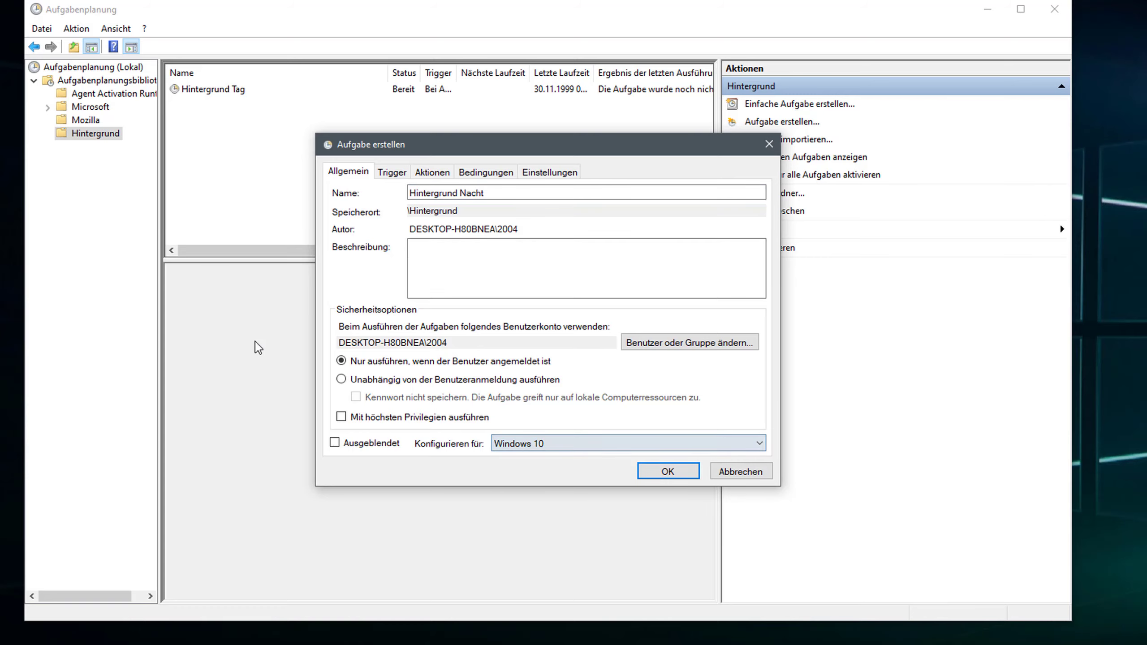
Start a new action for the Hintergrund Nacht task with C:\Windows\Bginfo64.exe as its program.
{"action": "key", "text": "ctrl+Tab"}
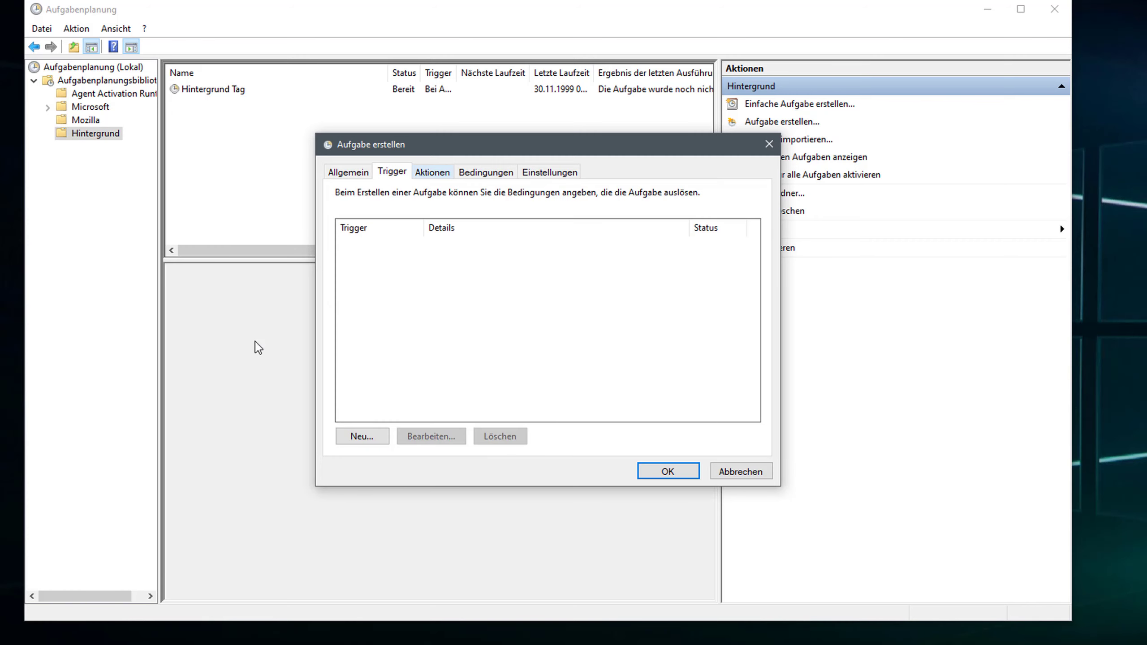
{"action": "key", "text": "ctrl+Tab"}
{"action": "key", "text": "alt+n"}
{"action": "key", "text": "Tab"}
{"action": "key", "text": "Return"}
{"action": "scroll", "coordinate": [788, 424], "scroll_direction": "down", "scroll_amount": 7}
{"action": "key", "text": "b"}
{"action": "key", "text": "Down"}
{"action": "key", "text": "Return"}
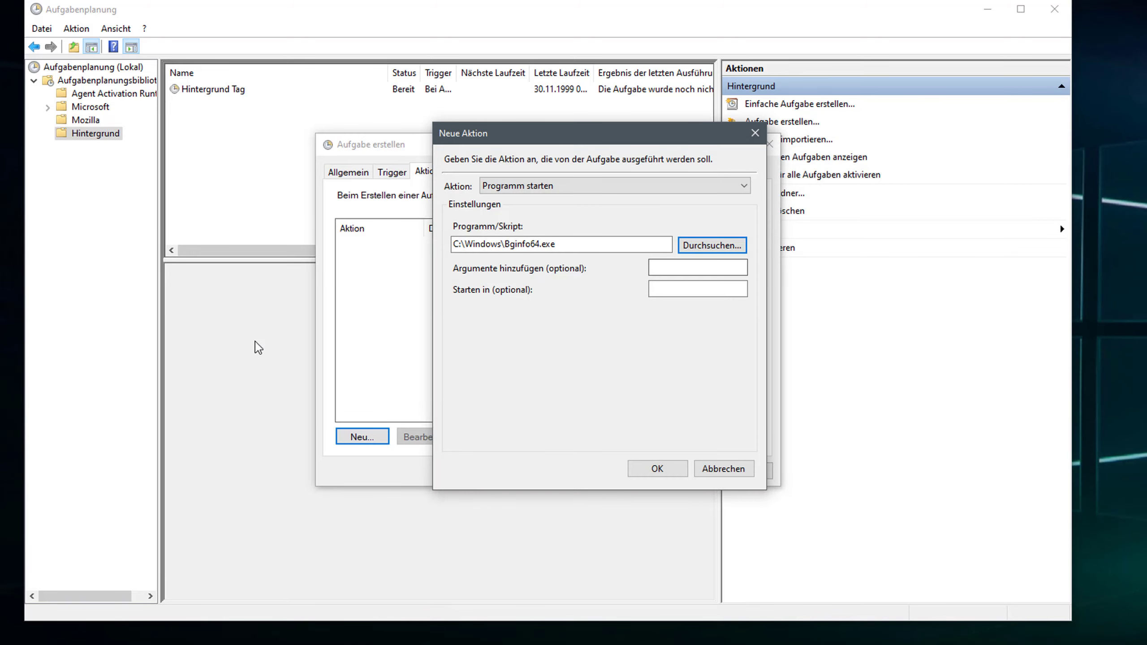
Set the action's arguments to "C:\Users\2004\Desktop\Nacht.bgi" /timer 0 /silent and save the action.
{"action": "key", "text": "Tab"}
{"action": "type", "text": "\"C:"}
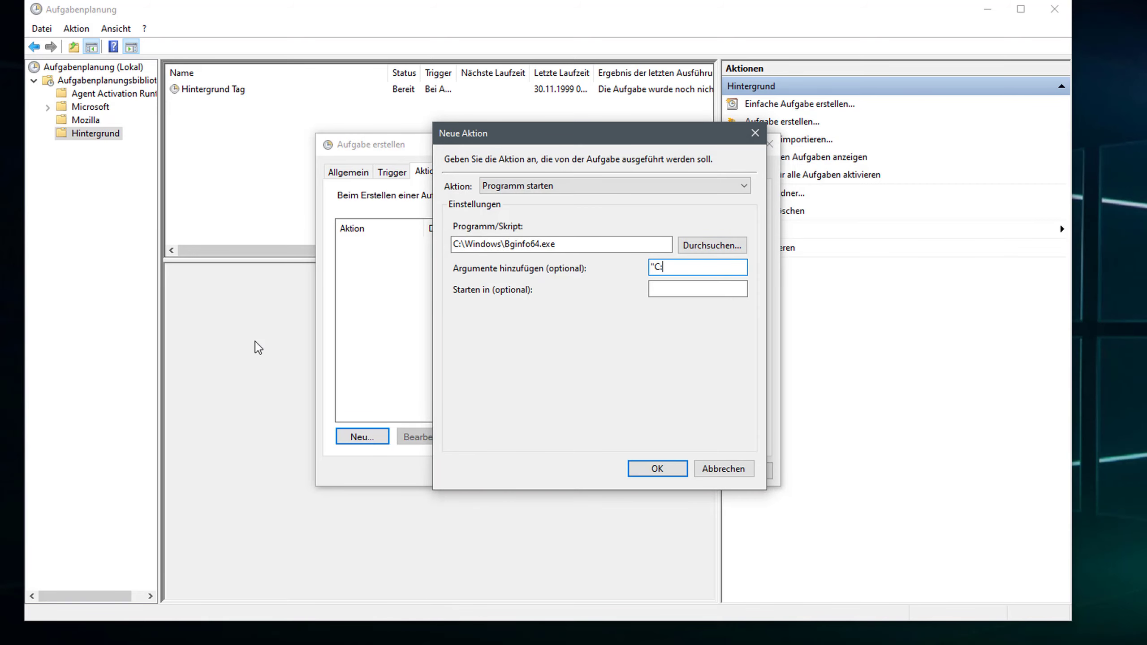
{"action": "type", "text": "\\Users\\2004\\Desktop\\Nacht.bgi\" /timer 0 /silent"}
{"action": "key", "text": "shift+Home"}
{"action": "key", "text": "Right"}
{"action": "key", "text": "Right"}
{"action": "key", "text": "Right"}
{"action": "key", "text": "Right"}
{"action": "key", "text": "Right"}
{"action": "key", "text": "Right"}
{"action": "key", "text": "Right"}
{"action": "key", "text": "Right"}
{"action": "key", "text": "Right"}
{"action": "key", "text": "Right"}
{"action": "key", "text": "Right"}
{"action": "key", "text": "Right"}
{"action": "key", "text": "Right"}
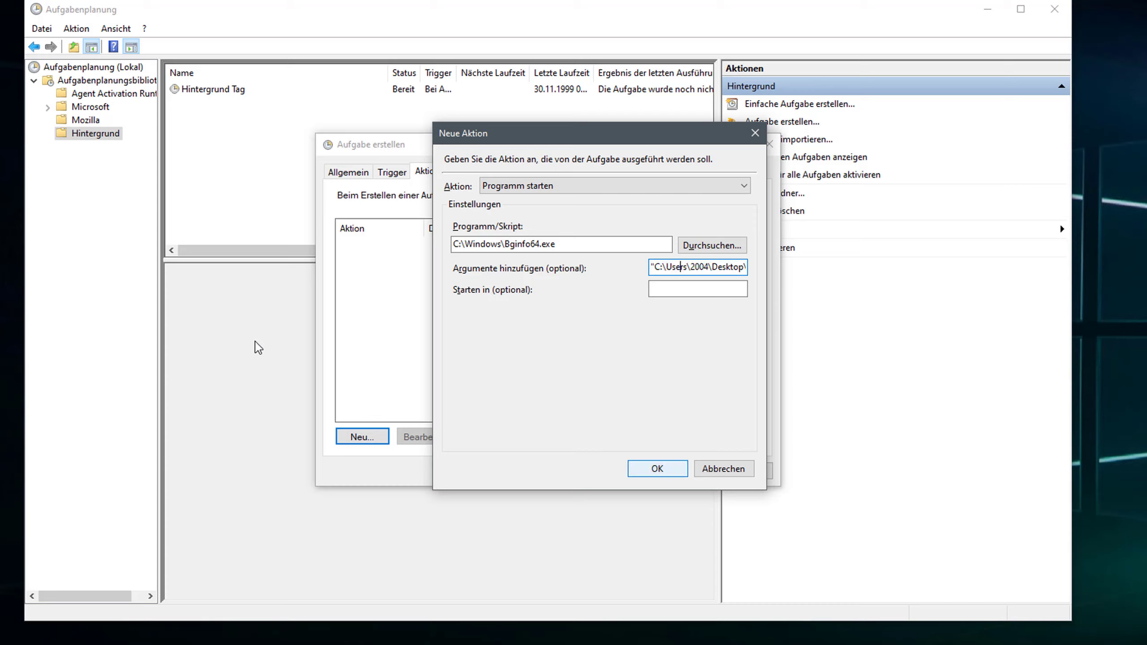
{"action": "key", "text": "Return"}
Add a Täglich trigger to the Hintergrund Nacht task starting at 20:00:00, with Zeitzonenübergreifende Synch. enabled.
{"action": "key", "text": "ctrl+shift+Tab"}
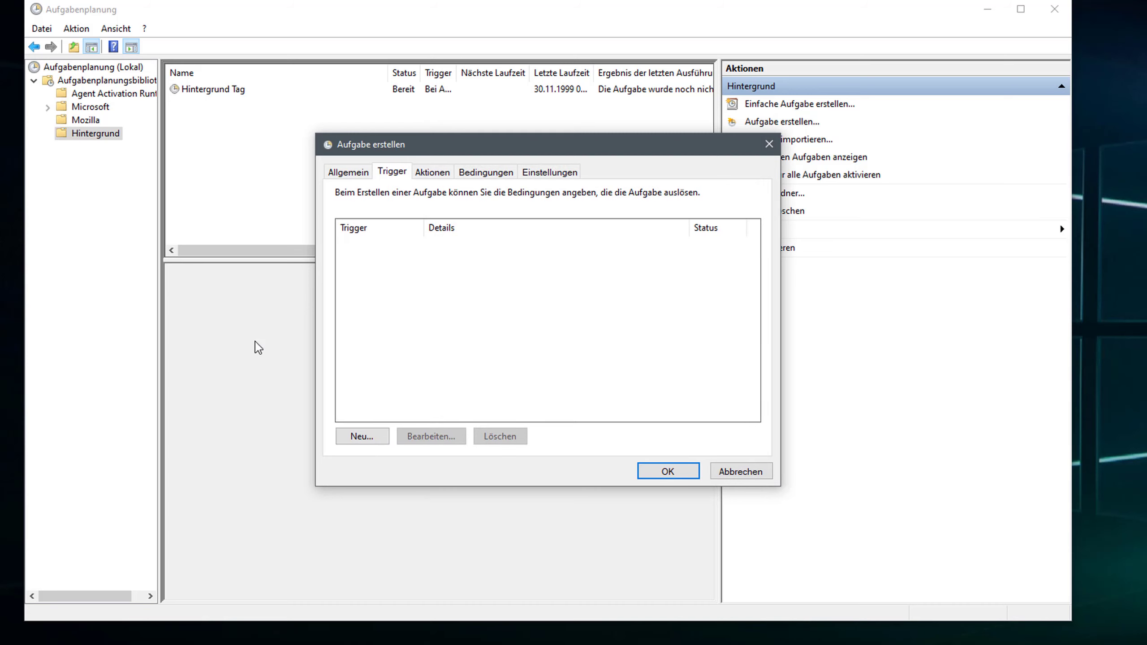
{"action": "key", "text": "Return"}
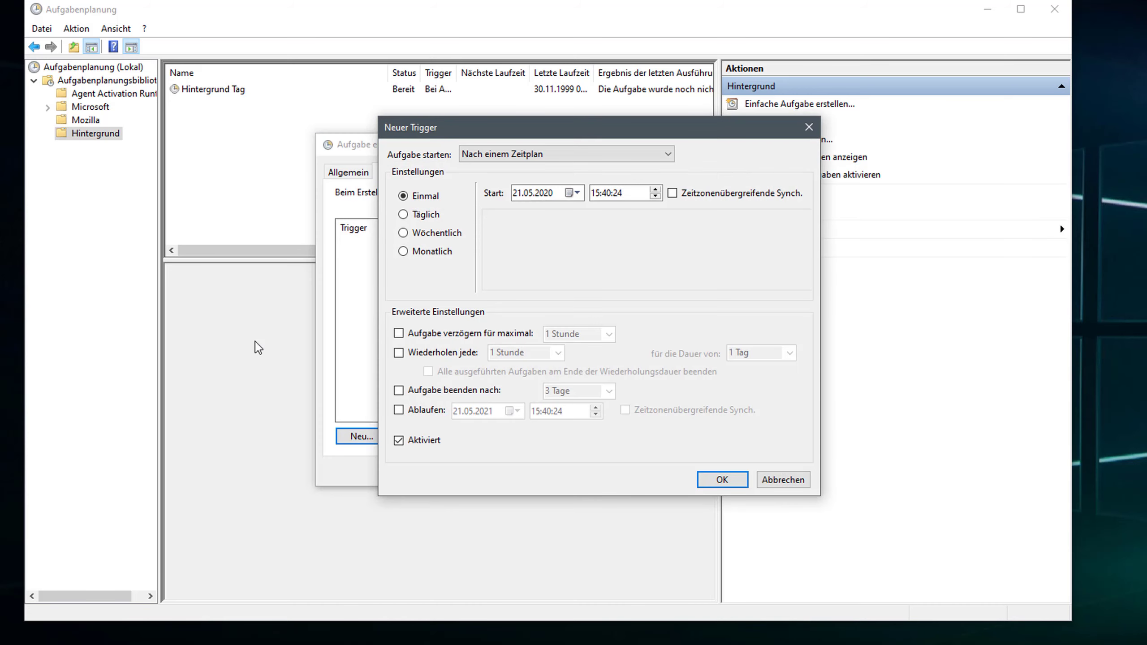
{"action": "key", "text": "Down"}
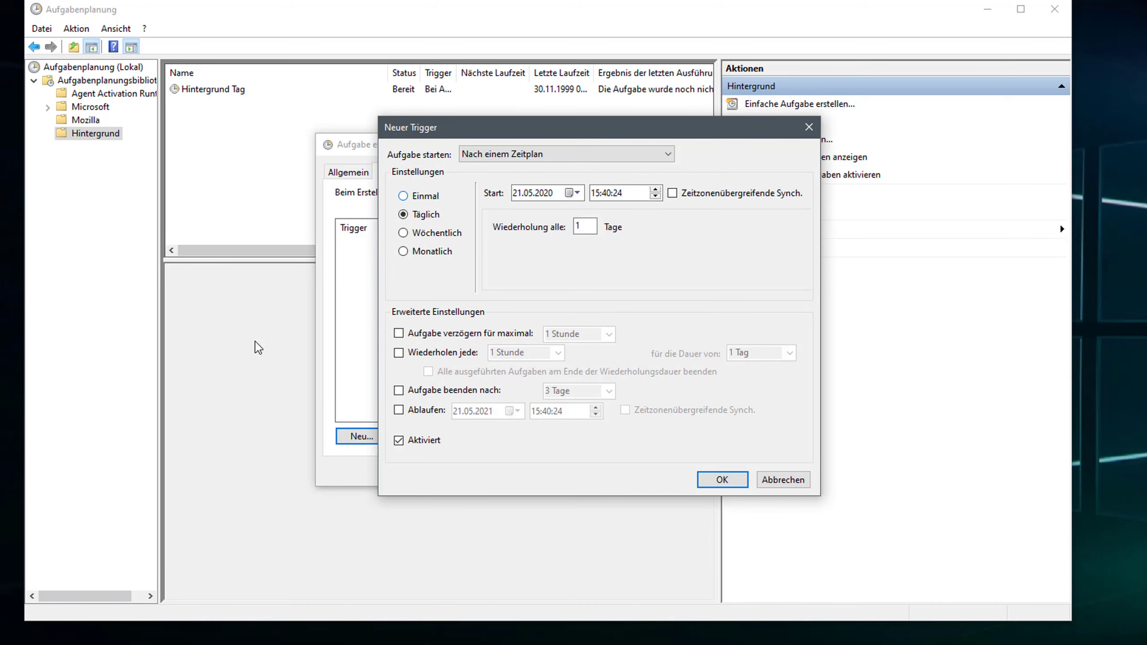
{"action": "key", "text": "Tab"}
{"action": "key", "text": "shift+Tab"}
{"action": "type", "text": "20"}
{"action": "key", "text": "Right"}
{"action": "key", "text": "Right"}
{"action": "type", "text": "00"}
{"action": "key", "text": "Tab"}
{"action": "key", "text": "space"}
Enable the trigger's maximum delay, set it to 10 Sekunden and save the trigger.
{"action": "key", "text": "Tab"}
{"action": "key", "text": "space"}
{"action": "key", "text": "Tab"}
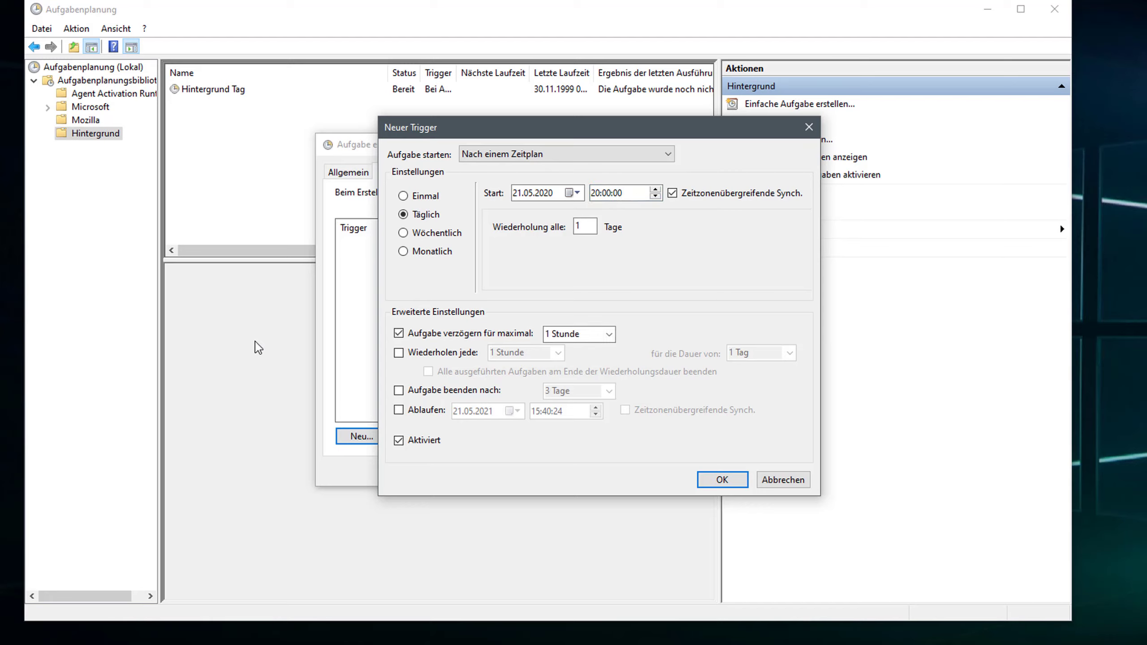
{"action": "key", "text": "alt+Down"}
{"action": "key", "text": "Return"}
{"action": "key", "text": "Home"}
{"action": "key", "text": "Right"}
{"action": "key", "text": "Right"}
{"action": "key", "text": "BackSpace"}
{"action": "key", "text": "BackSpace"}
{"action": "type", "text": "10"}
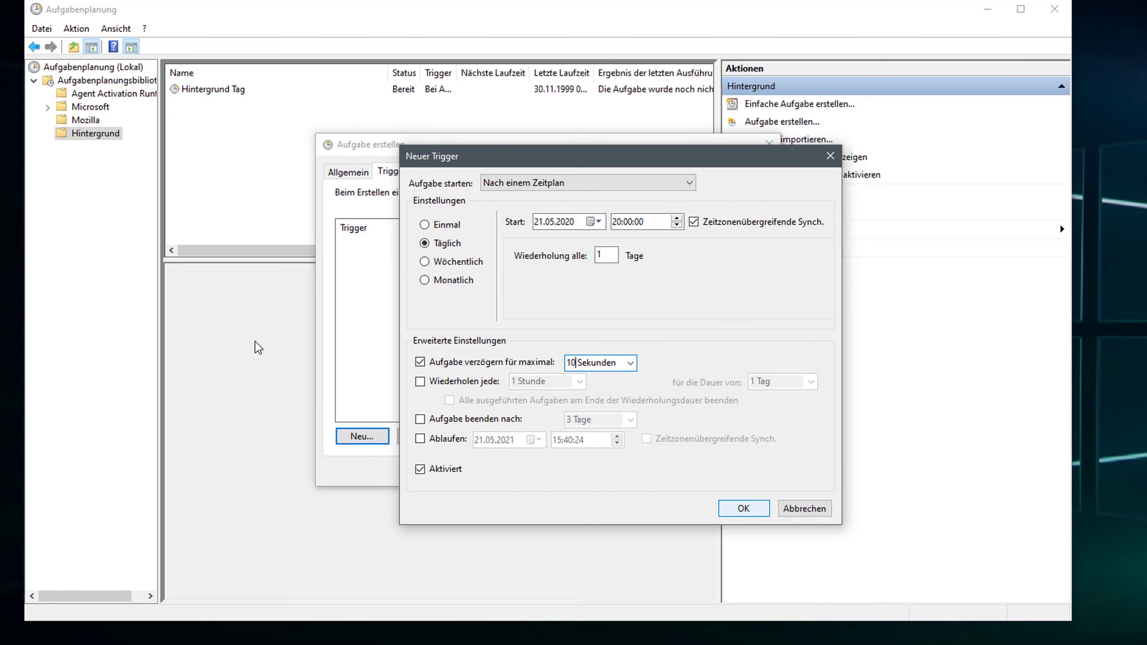
{"action": "key", "text": "Return"}
Try the network availability condition for the Hintergrund Nacht task with Alle Verbindungen, and switch it back off.
{"action": "key", "text": "ctrl+Tab"}
{"action": "key", "text": "ctrl+Tab"}
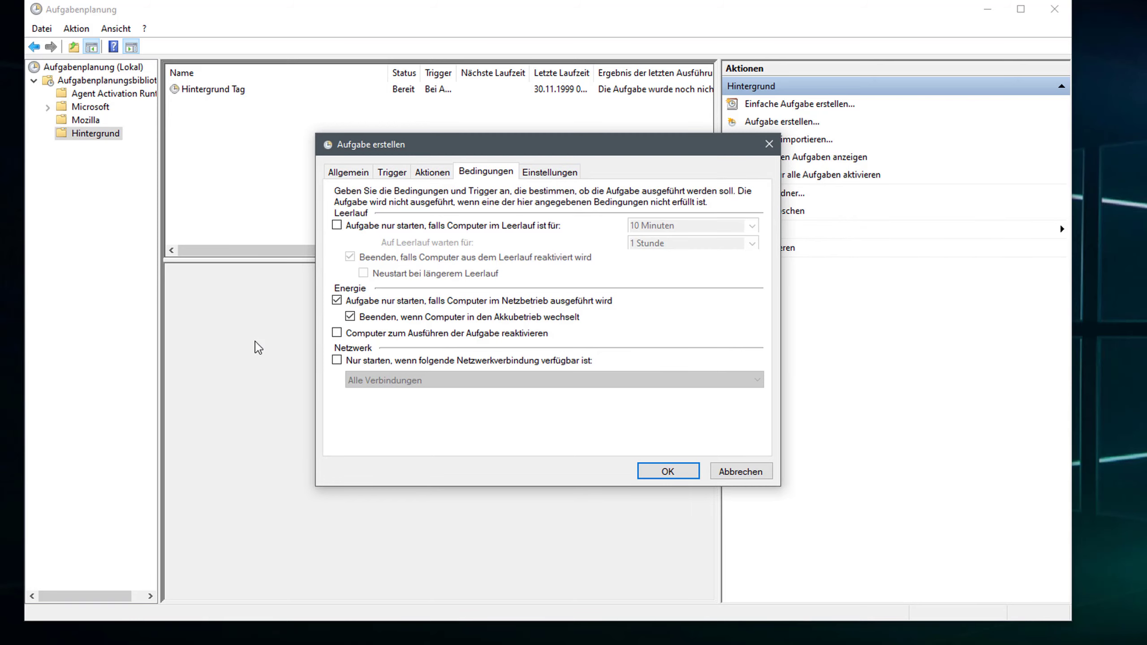
{"action": "left_click_drag", "start_coordinate": [492, 145], "coordinate": [556, 229]}
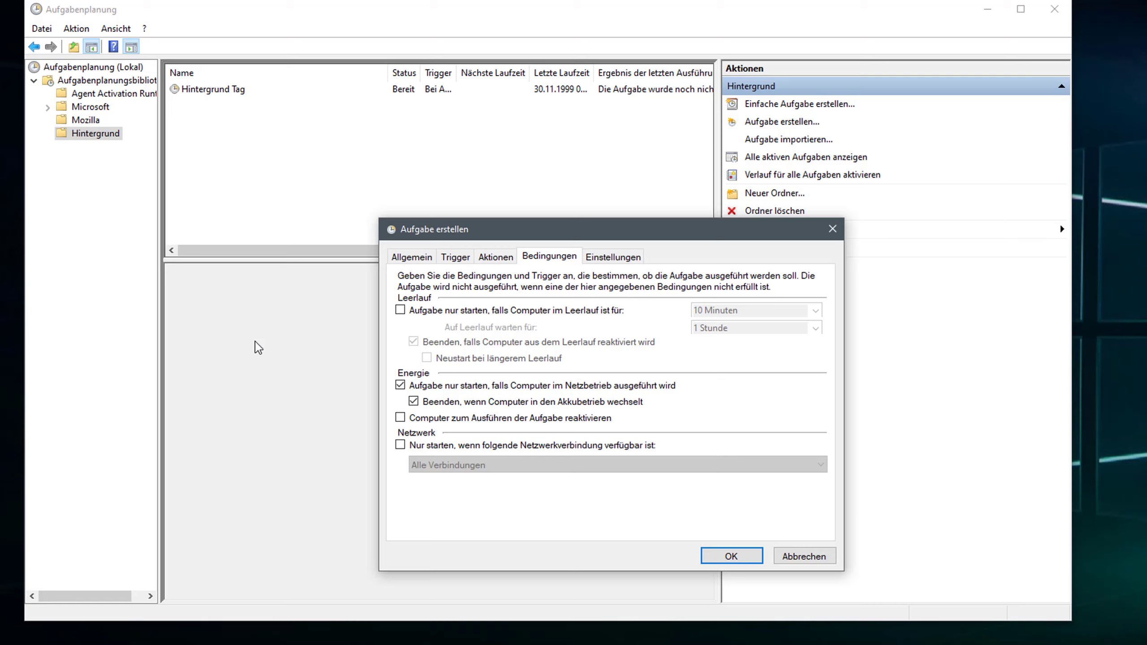
{"action": "key", "text": "space"}
{"action": "key", "text": "Tab"}
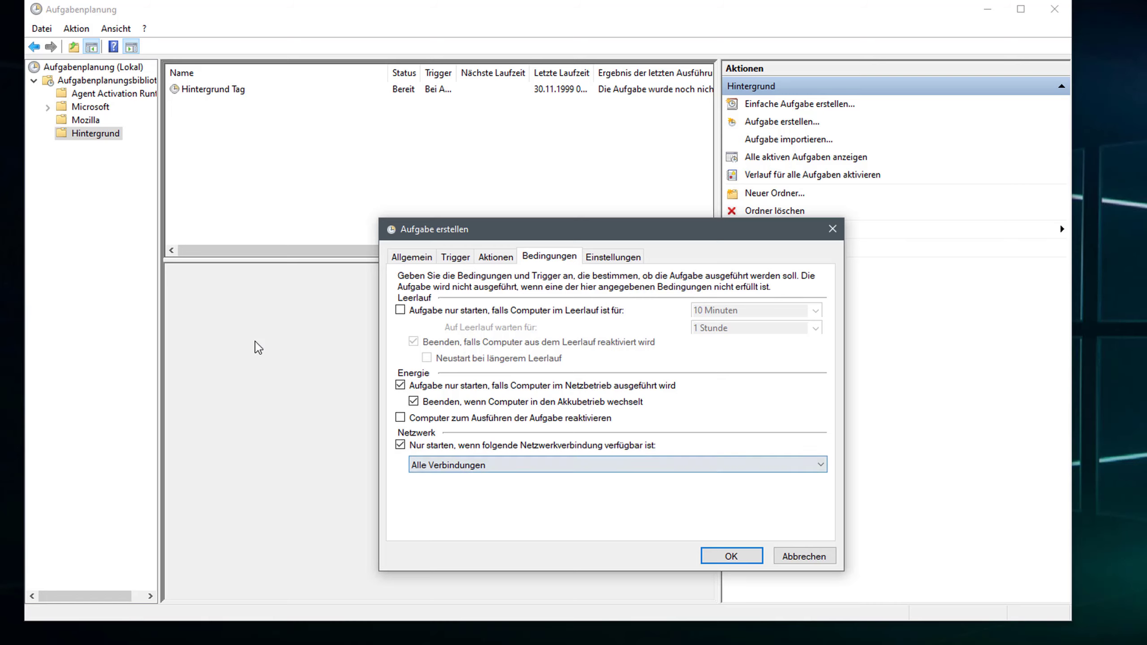
{"action": "key", "text": "alt+Down"}
{"action": "key", "text": "Down"}
{"action": "key", "text": "Up"}
{"action": "key", "text": "Return"}
{"action": "key", "text": "shift+Tab"}
{"action": "key", "text": "space"}
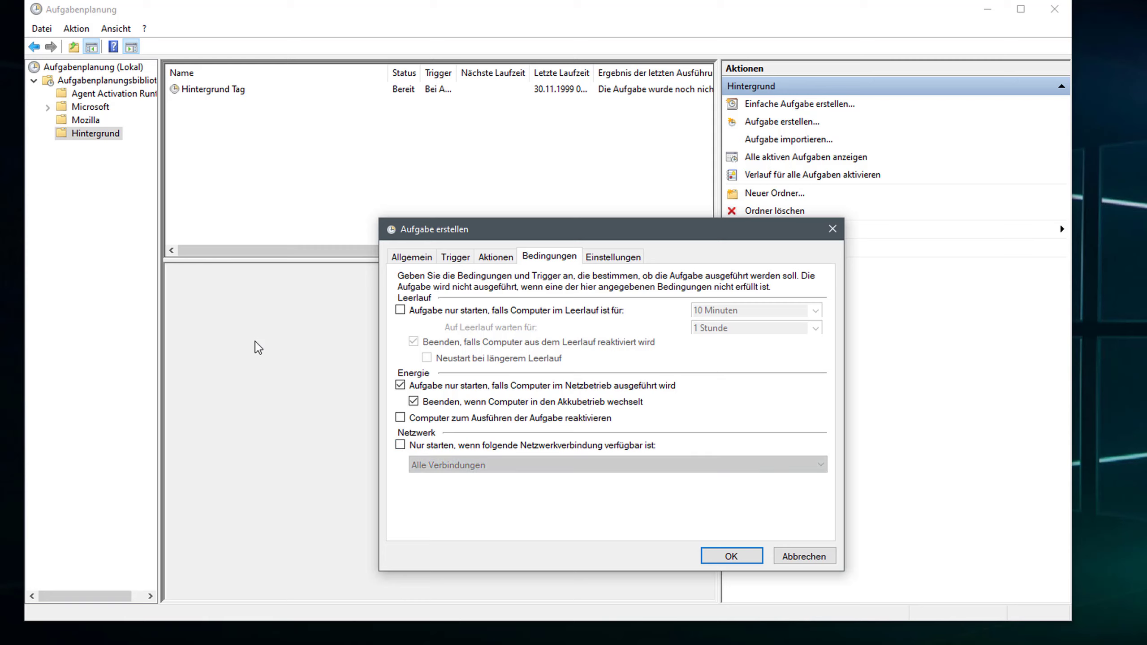
Toggle the Netzbetrieb and Akkubetrieb power conditions of the task off and back on.
{"action": "key", "text": "shift+Tab"}
{"action": "key", "text": "Tab"}
{"action": "key", "text": "shift+Tab"}
{"action": "key", "text": "shift+Tab"}
{"action": "key", "text": "shift+Tab"}
{"action": "key", "text": "space"}
{"action": "key", "text": "space"}
{"action": "key", "text": "Tab"}
{"action": "key", "text": "space"}
{"action": "key", "text": "space"}
{"action": "key", "text": "shift+Tab"}
Allow the task to run as soon as possible after a missed start and save the Hintergrund Nacht task.
{"action": "key", "text": "ctrl+Tab"}
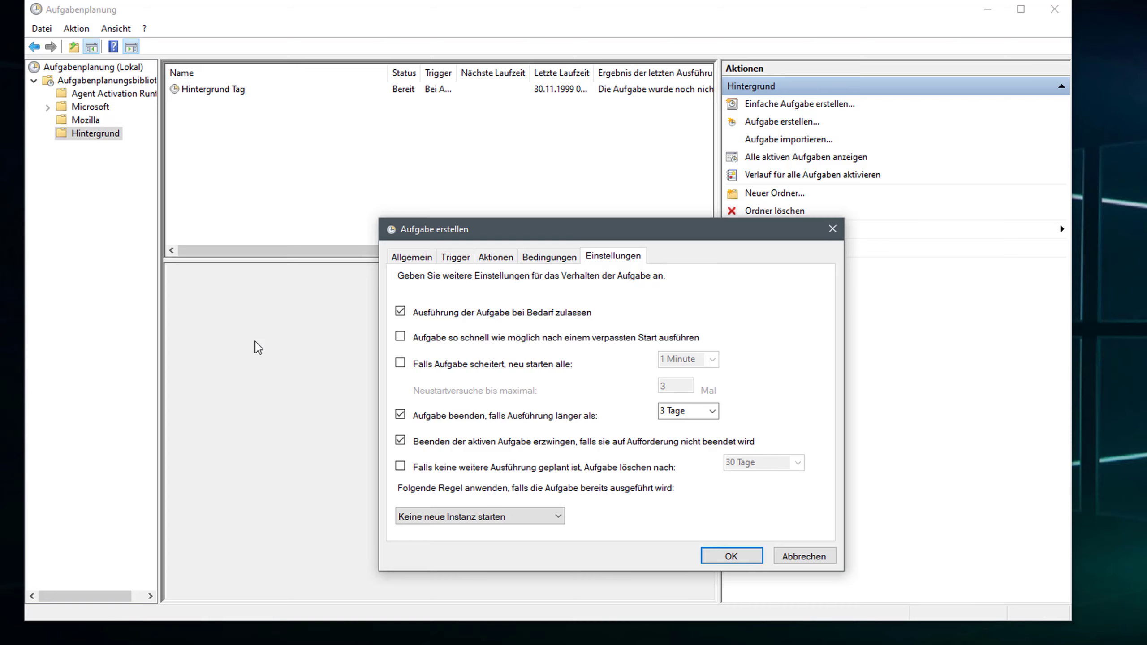
{"action": "key", "text": "space"}
{"action": "key", "text": "Return"}
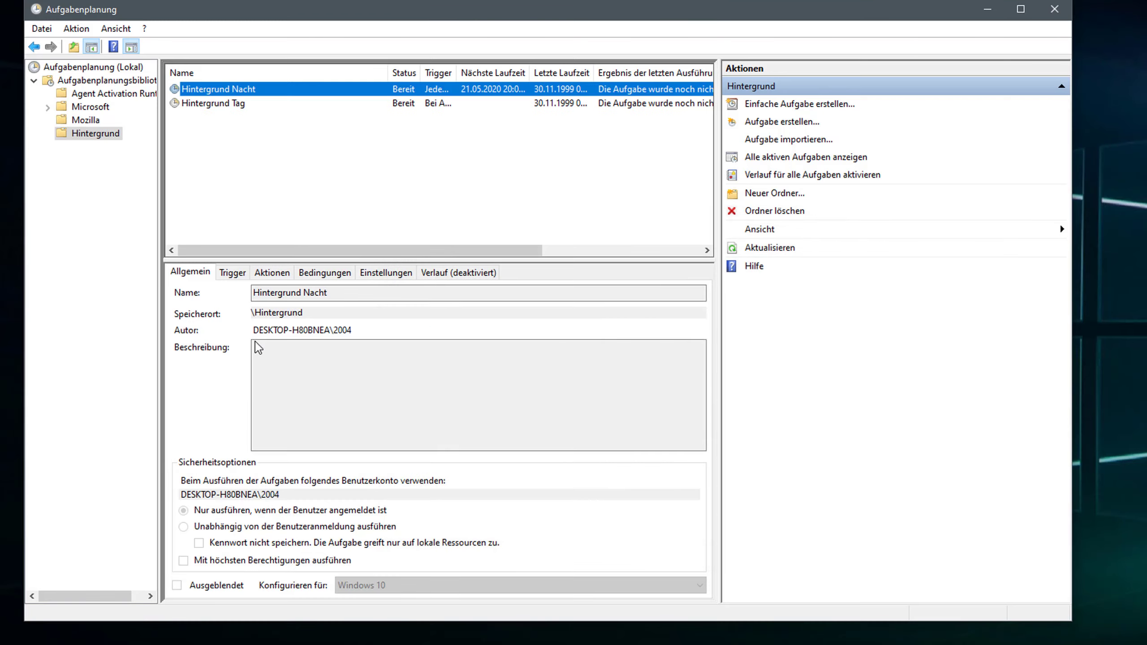
Edit the Hintergrund Tag task to run as soon as possible after a missed start and save it.
{"action": "key", "text": "Down"}
{"action": "key", "text": "Return"}
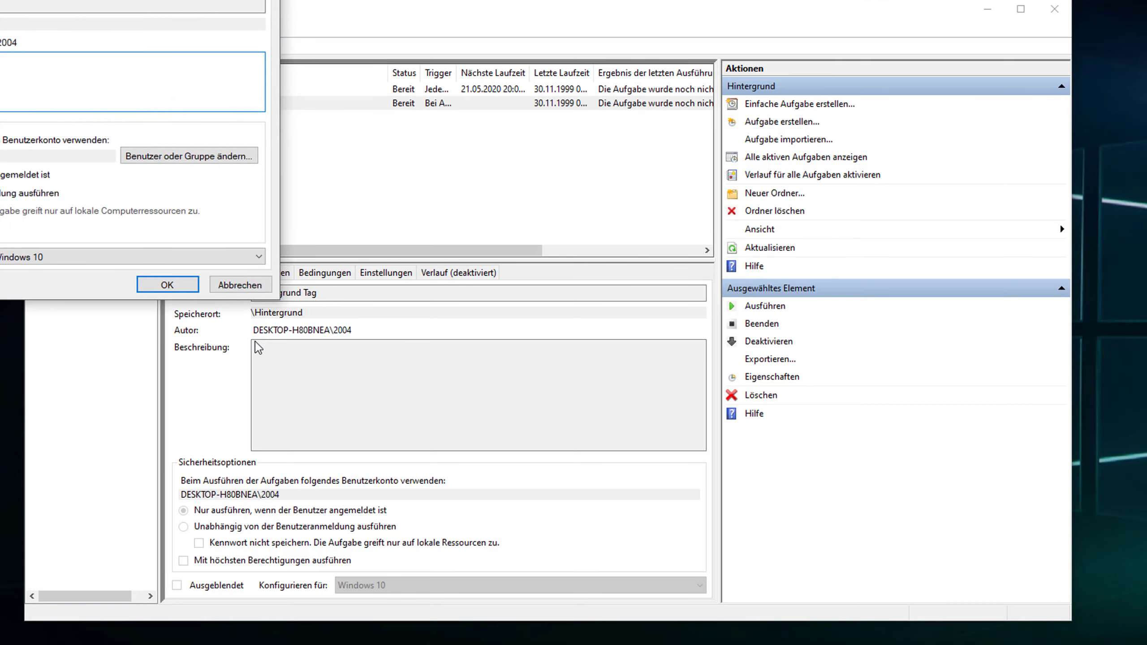
{"action": "key", "text": "ctrl+Tab"}
{"action": "key", "text": "ctrl+Tab"}
{"action": "key", "text": "ctrl+Tab"}
{"action": "key", "text": "ctrl+Tab"}
{"action": "key", "text": "space"}
{"action": "key", "text": "Return"}
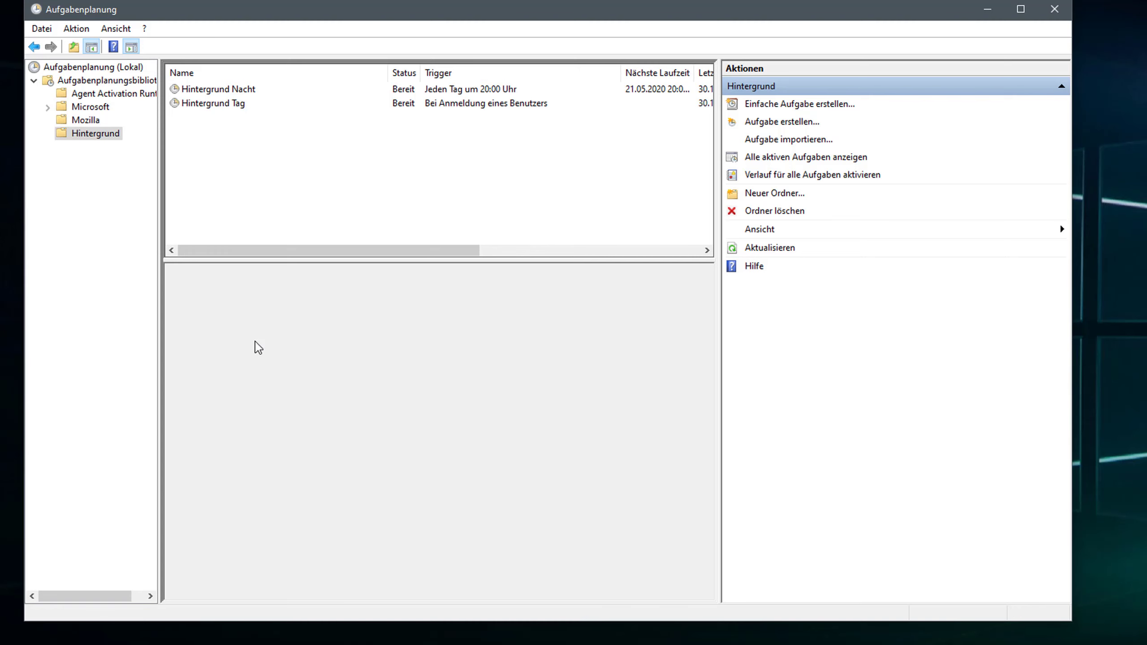
Review the Hintergrund Nacht task, and check the current time in the calendar flyout on the desktop.
{"action": "key", "text": "Down"}
{"action": "key", "text": "Down"}
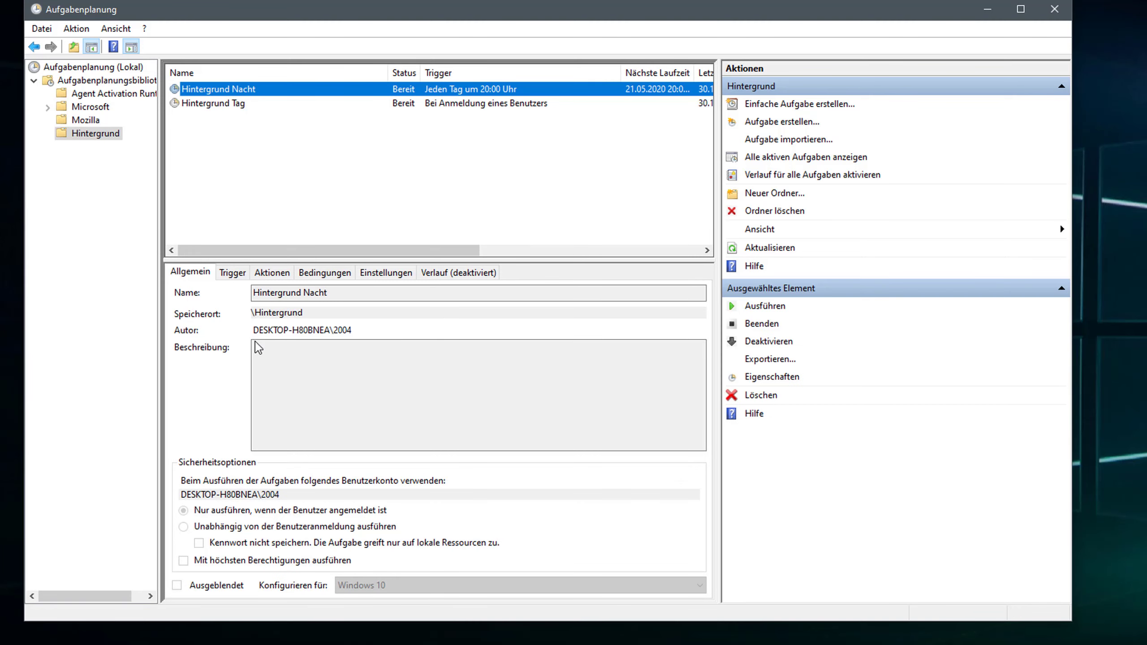
{"action": "key", "text": "Escape"}
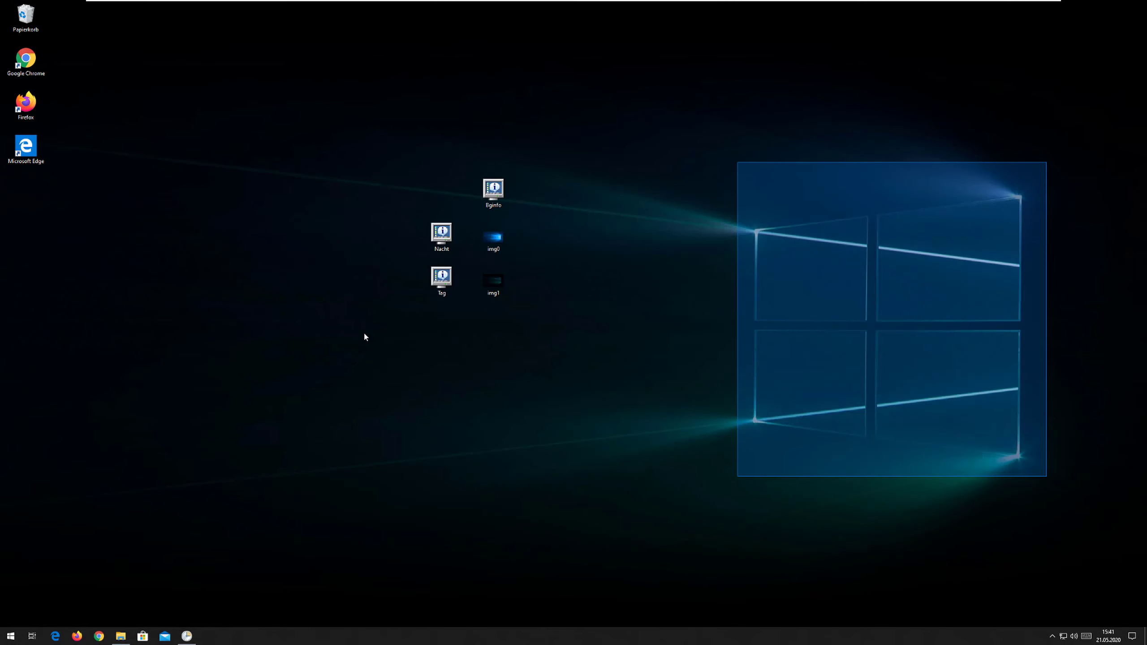
{"action": "key", "text": "super+alt+d"}
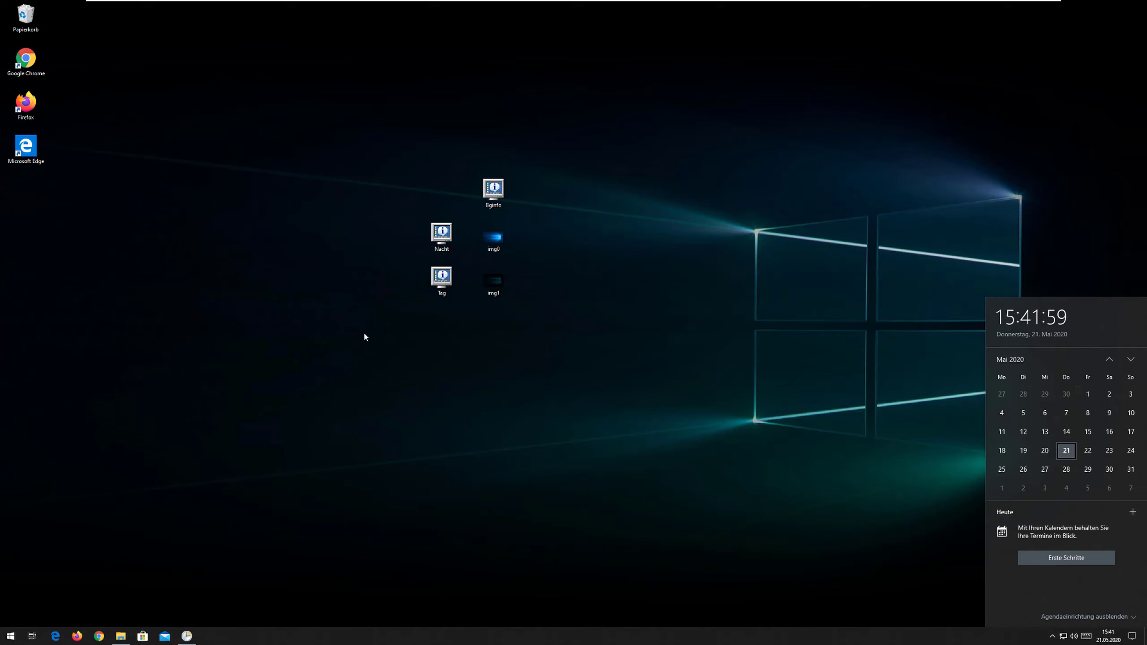
{"action": "key", "text": "super+alt+d"}
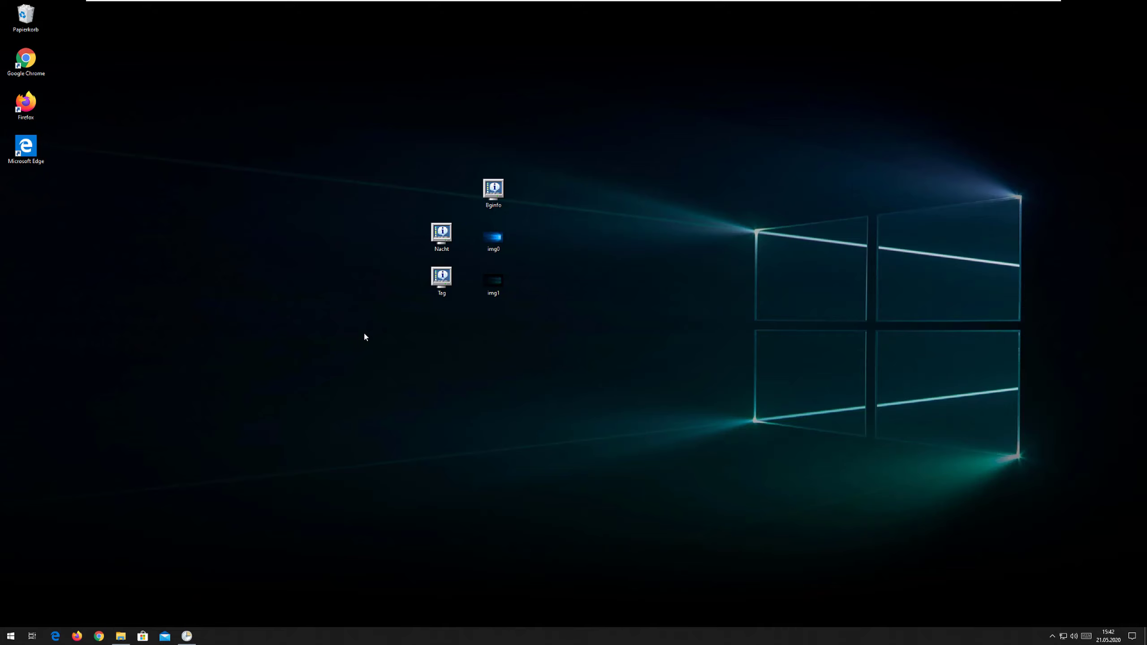
End the current Windows session and start a fresh one to trigger the Hintergrund Tag task at logon.
{"action": "key", "text": "super"}
{"action": "key", "text": "Tab"}
{"action": "key", "text": "Up"}
{"action": "key", "text": "Return"}
{"action": "key", "text": "Down"}
{"action": "key", "text": "Down"}
{"action": "key", "text": "Return"}
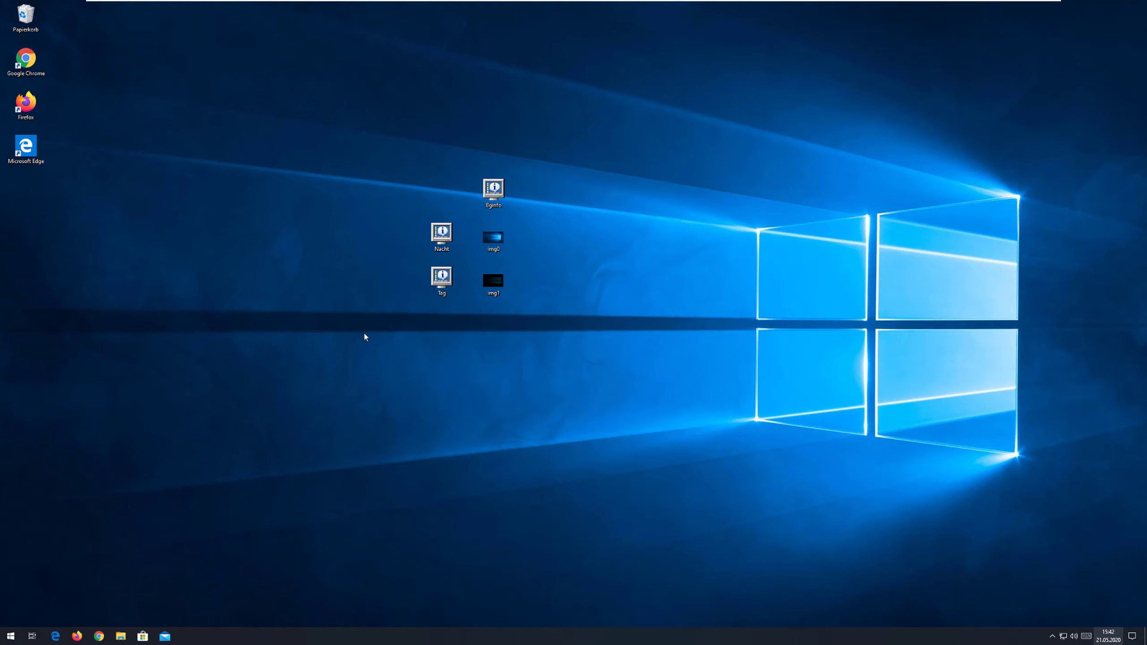
Turn off automatic time setting in the Datum und Uhrzeit settings and start changing the time manually.
{"action": "left_click", "coordinate": [1108, 635]}
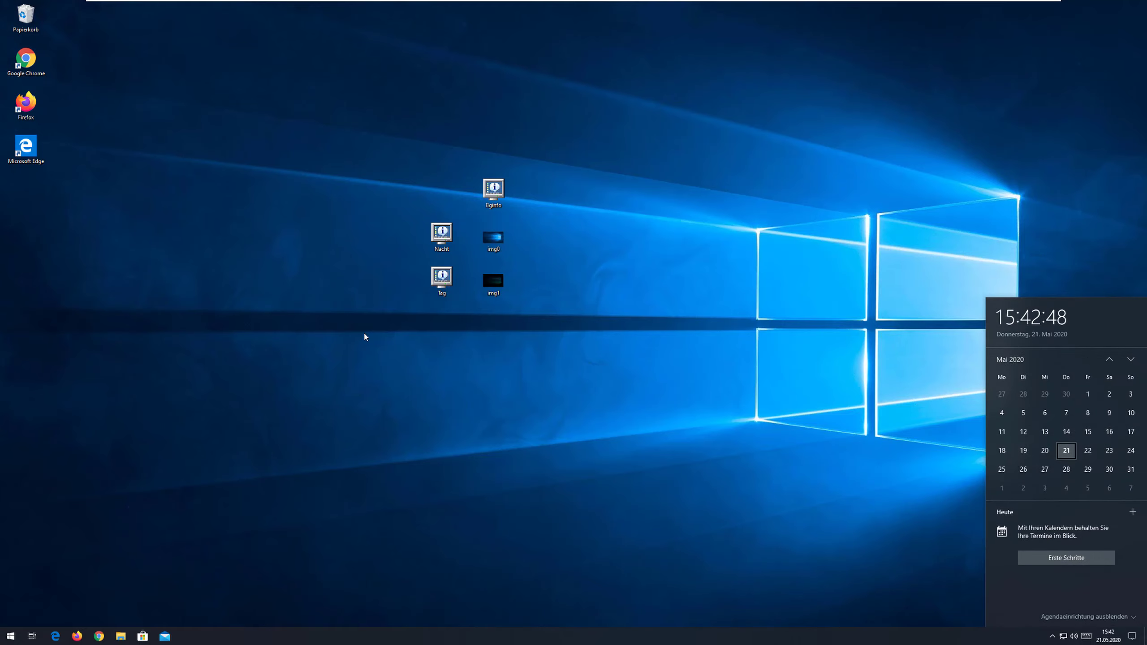
{"action": "right_click", "coordinate": [1108, 638]}
{"action": "left_click", "coordinate": [1015, 413]}
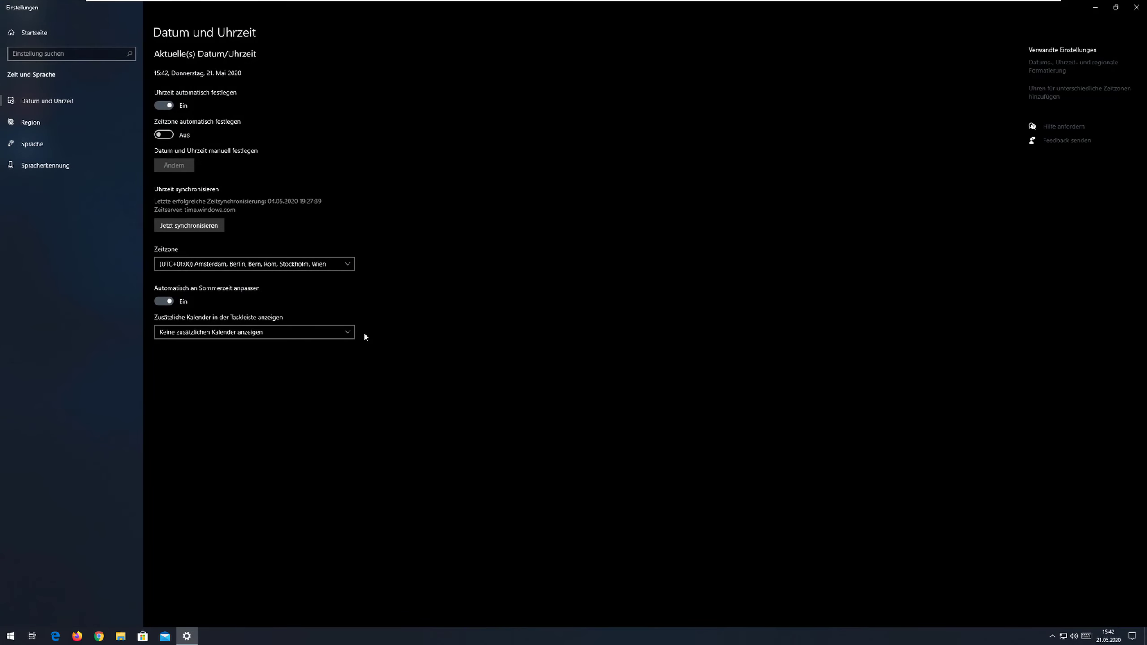
{"action": "left_click_drag", "start_coordinate": [523, 7], "coordinate": [535, 150]}
{"action": "left_click", "coordinate": [409, 238]}
{"action": "left_click", "coordinate": [419, 298]}
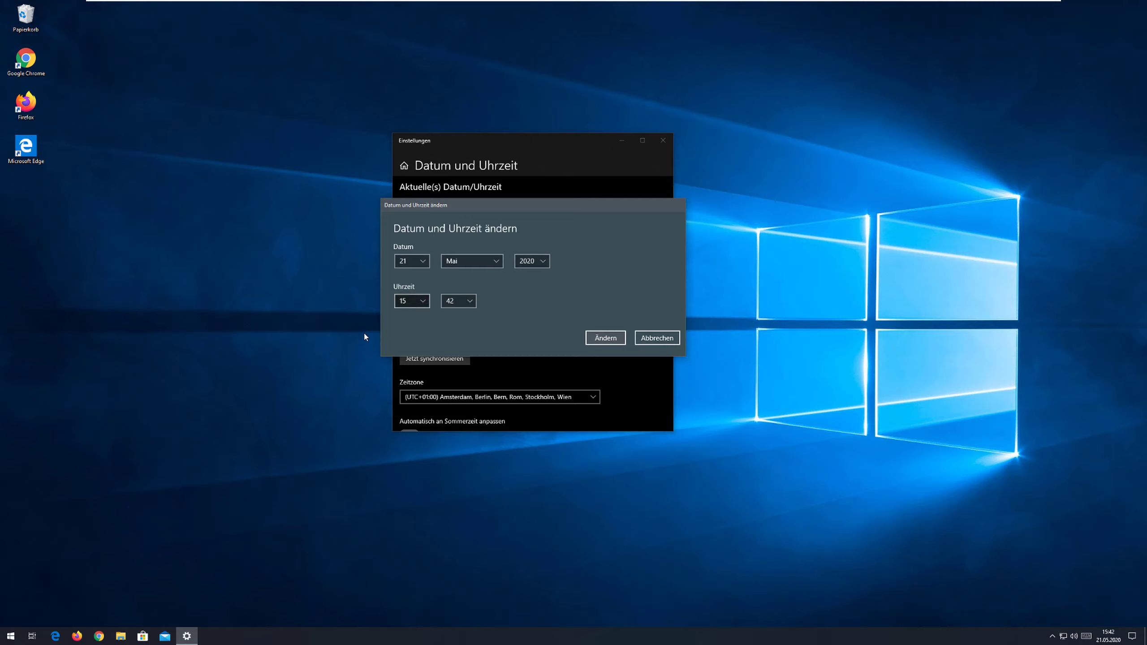
Set the system clock's hour to 21 and apply the change.
{"action": "left_click", "coordinate": [412, 301]}
{"action": "key", "text": "Down"}
{"action": "key", "text": "Down"}
{"action": "key", "text": "Down"}
{"action": "key", "text": "Down"}
{"action": "key", "text": "Down"}
{"action": "key", "text": "Down"}
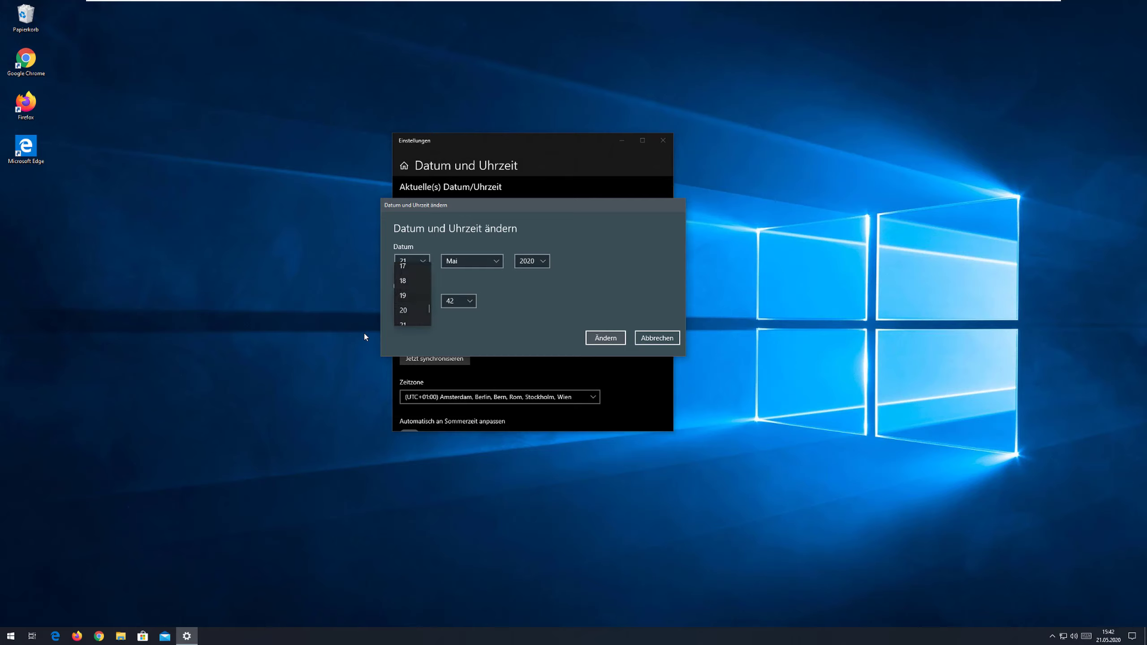
{"action": "key", "text": "Return"}
{"action": "key", "text": "Tab"}
{"action": "key", "text": "Tab"}
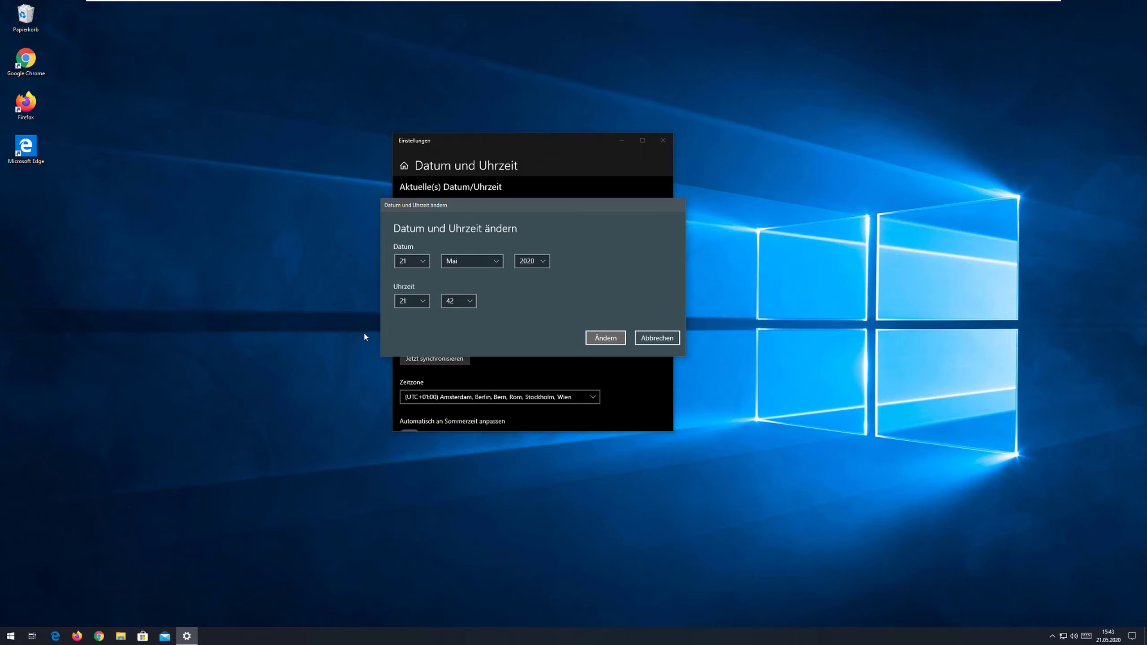
{"action": "key", "text": "space"}
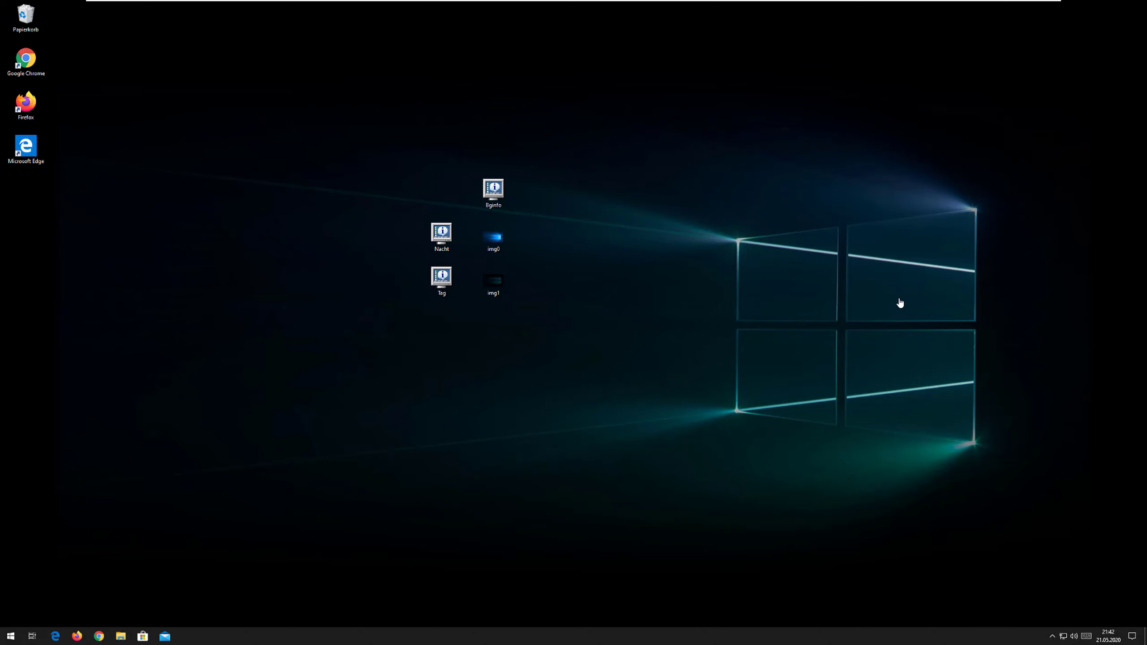
Set img0 as the desktop background for comparison, and switch the background to img1.
{"action": "right_click", "coordinate": [501, 234]}
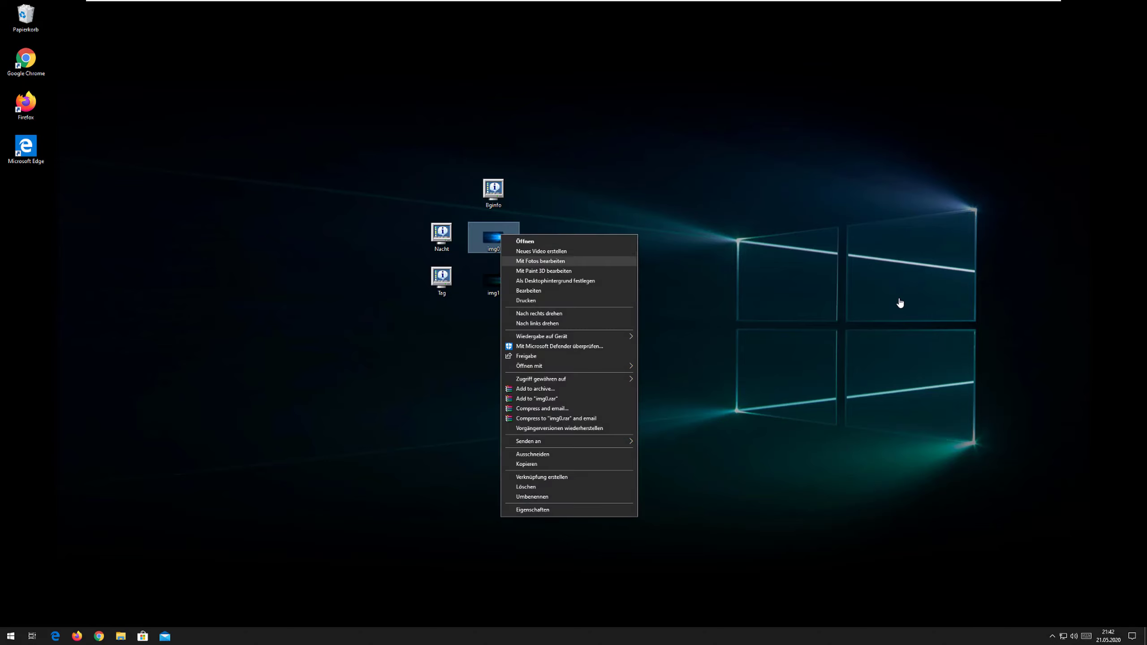
{"action": "left_click", "coordinate": [555, 280]}
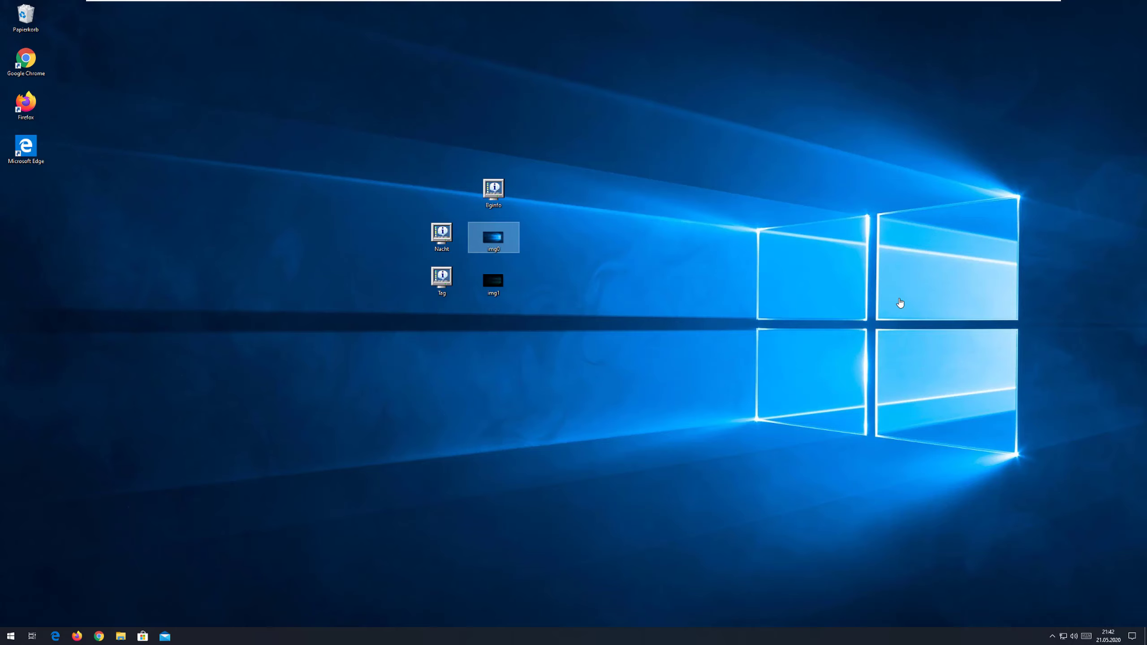
{"action": "left_click_drag", "start_coordinate": [695, 149], "coordinate": [1066, 549]}
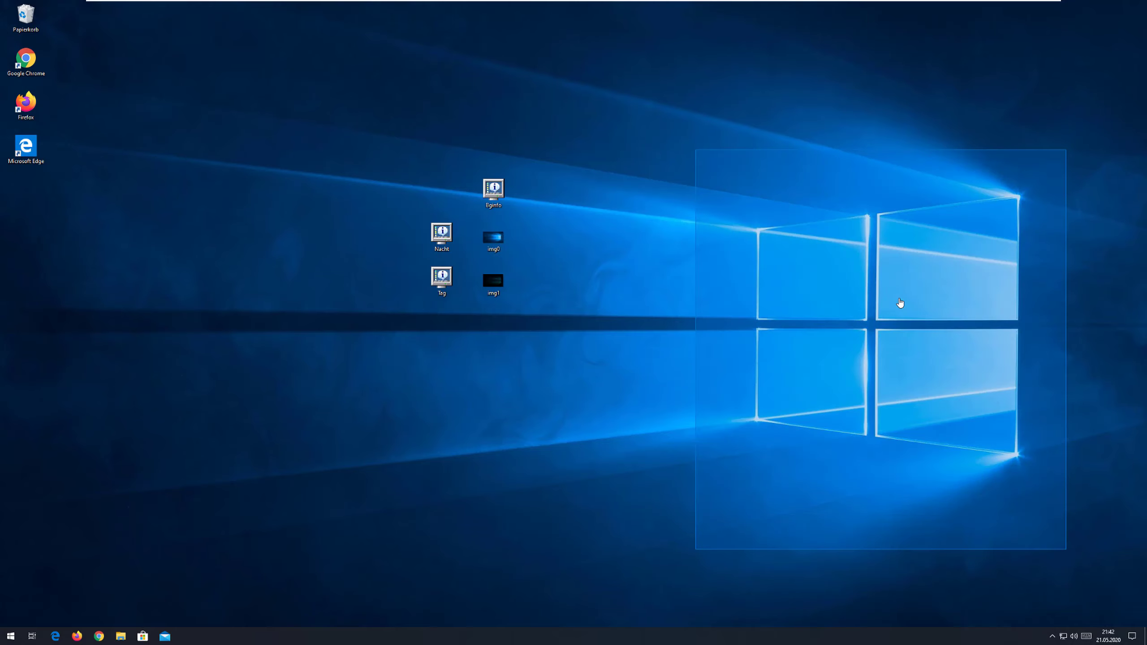
{"action": "right_click", "coordinate": [490, 283]}
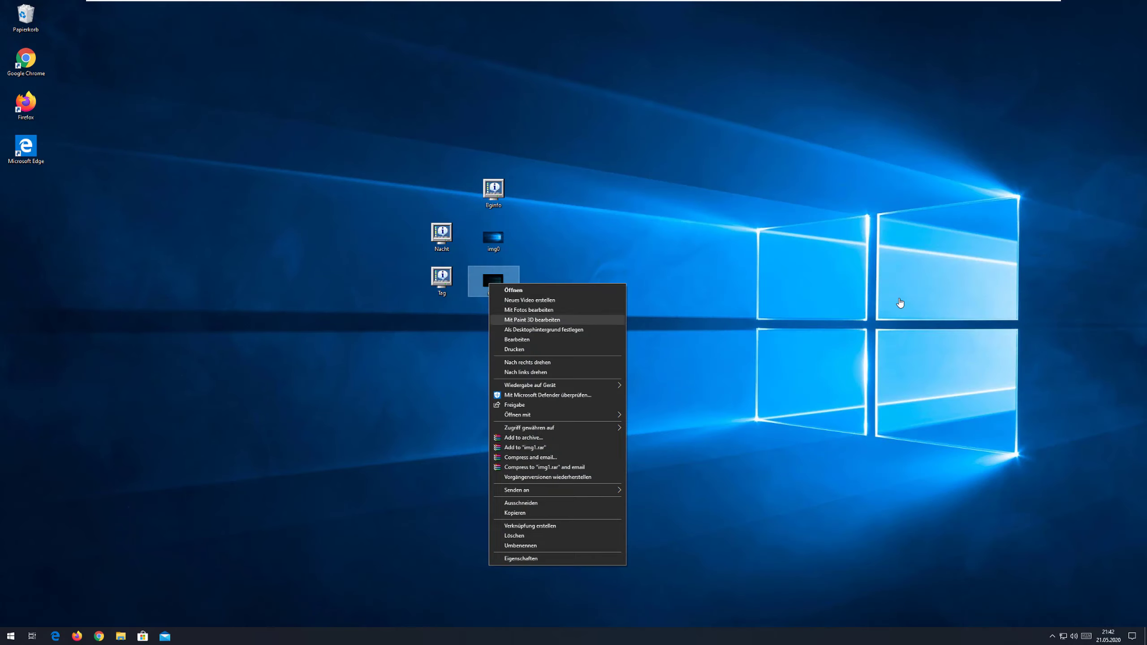
{"action": "left_click", "coordinate": [542, 329]}
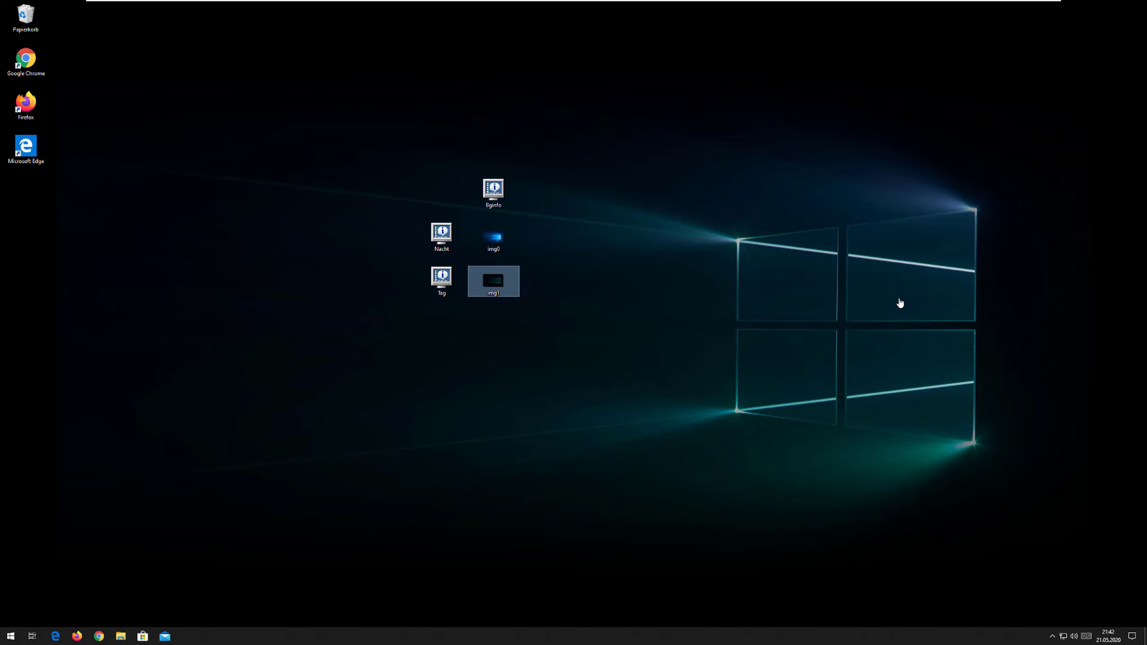
Open the desktop background settings, set the picture fit to Kachel and move the settings window aside.
{"action": "right_click", "coordinate": [671, 184]}
{"action": "left_click", "coordinate": [697, 269]}
{"action": "scroll", "coordinate": [534, 289], "scroll_direction": "down", "scroll_amount": 3}
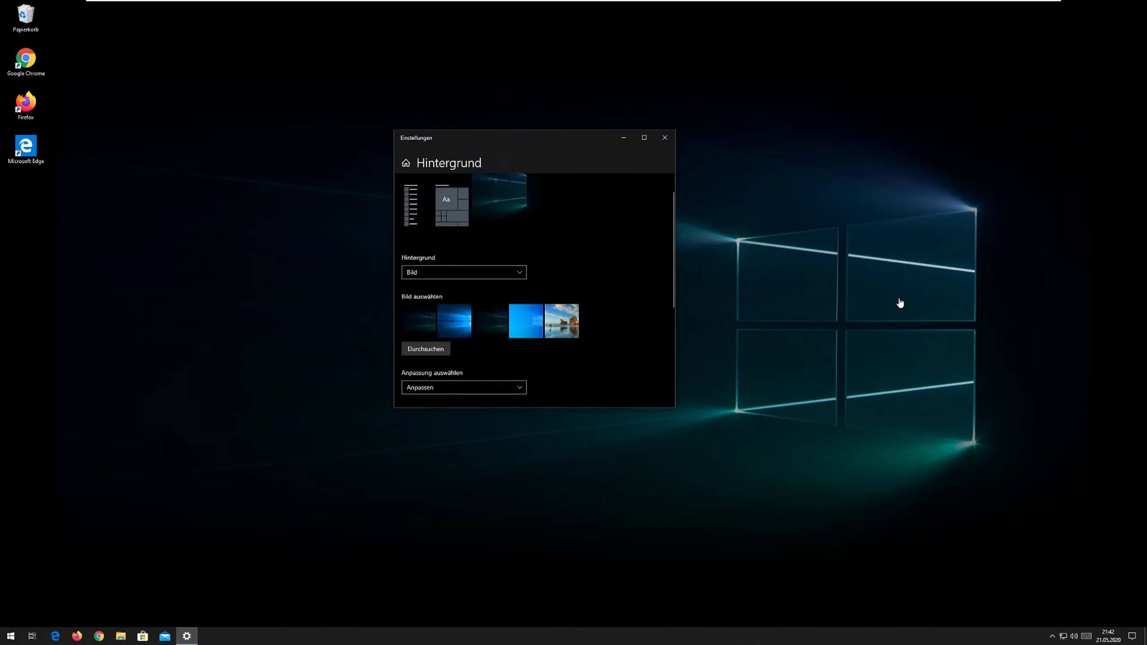
{"action": "key", "text": "Return"}
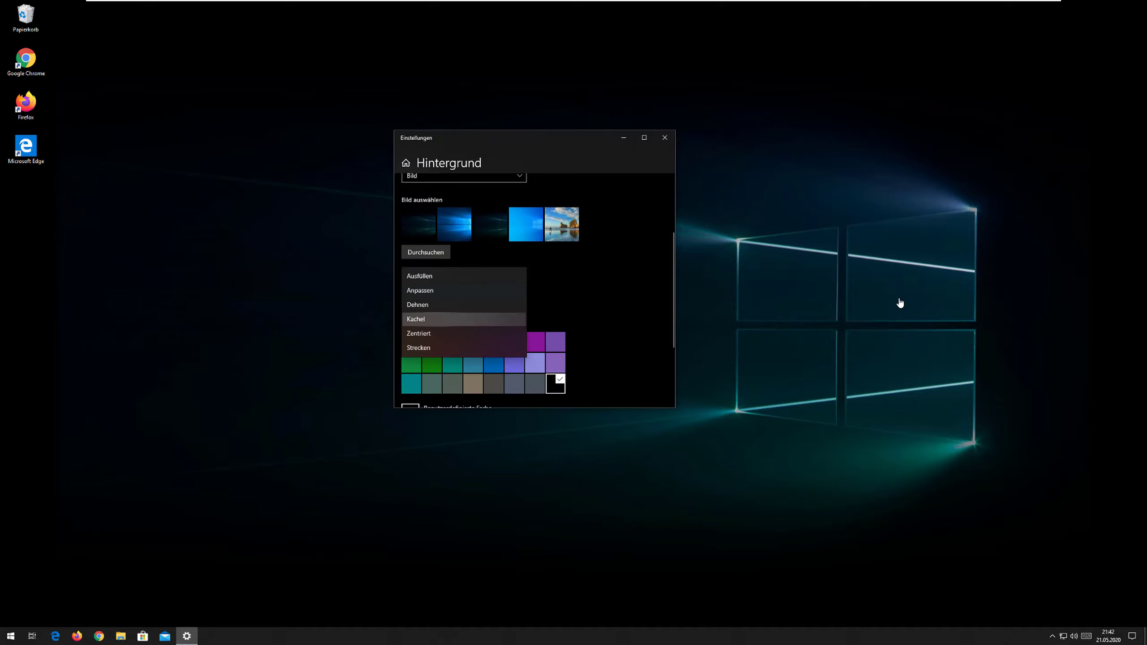
{"action": "left_click", "coordinate": [464, 319]}
{"action": "left_click_drag", "start_coordinate": [580, 144], "coordinate": [883, 100]}
{"action": "left_click_drag", "start_coordinate": [883, 211], "coordinate": [1099, 423]}
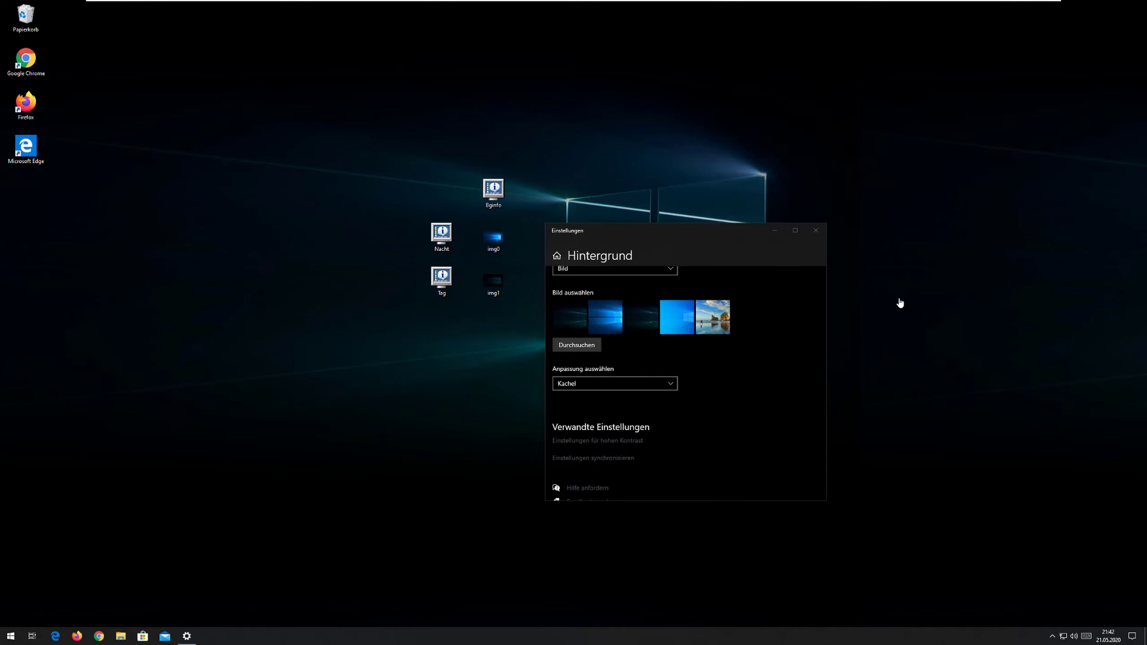
Set the desktop background's fit to Anpassen and close the settings.
{"action": "left_click", "coordinate": [634, 383]}
{"action": "key", "text": "Down"}
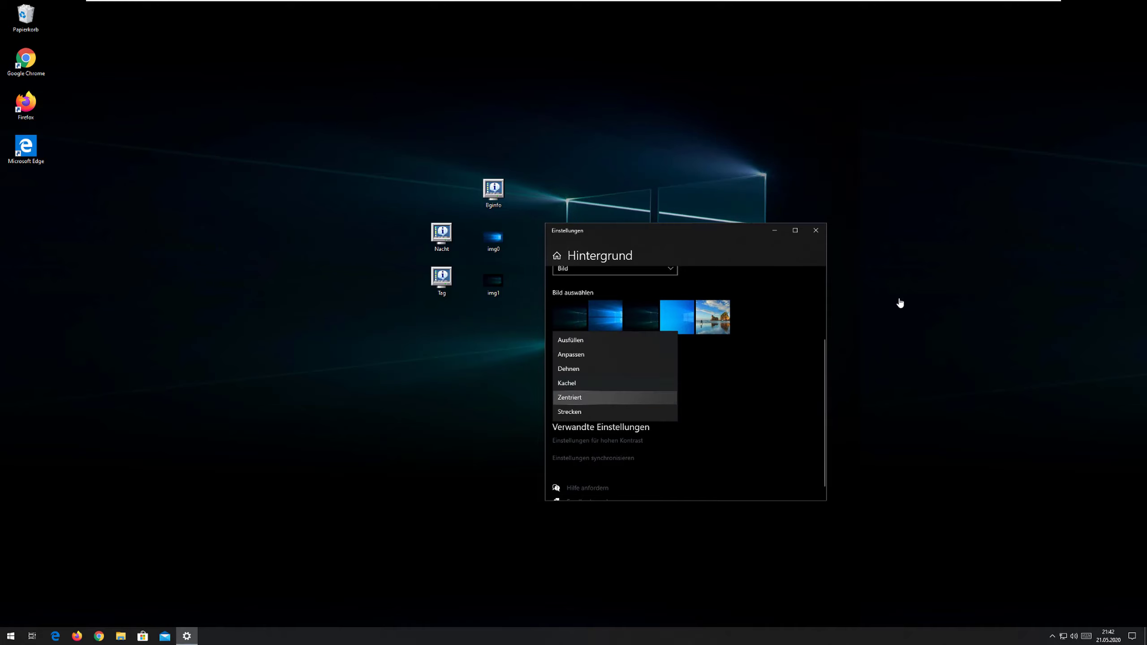
{"action": "key", "text": "Up"}
{"action": "key", "text": "Up"}
{"action": "key", "text": "Up"}
{"action": "key", "text": "Up"}
{"action": "key", "text": "Down"}
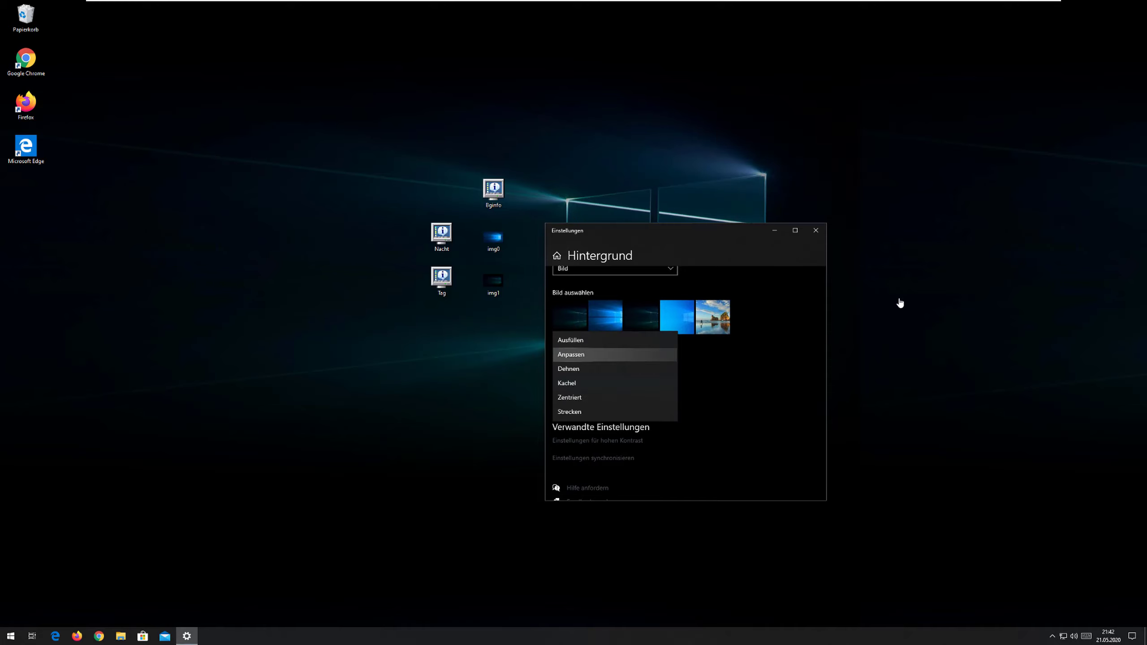
{"action": "key", "text": "Return"}
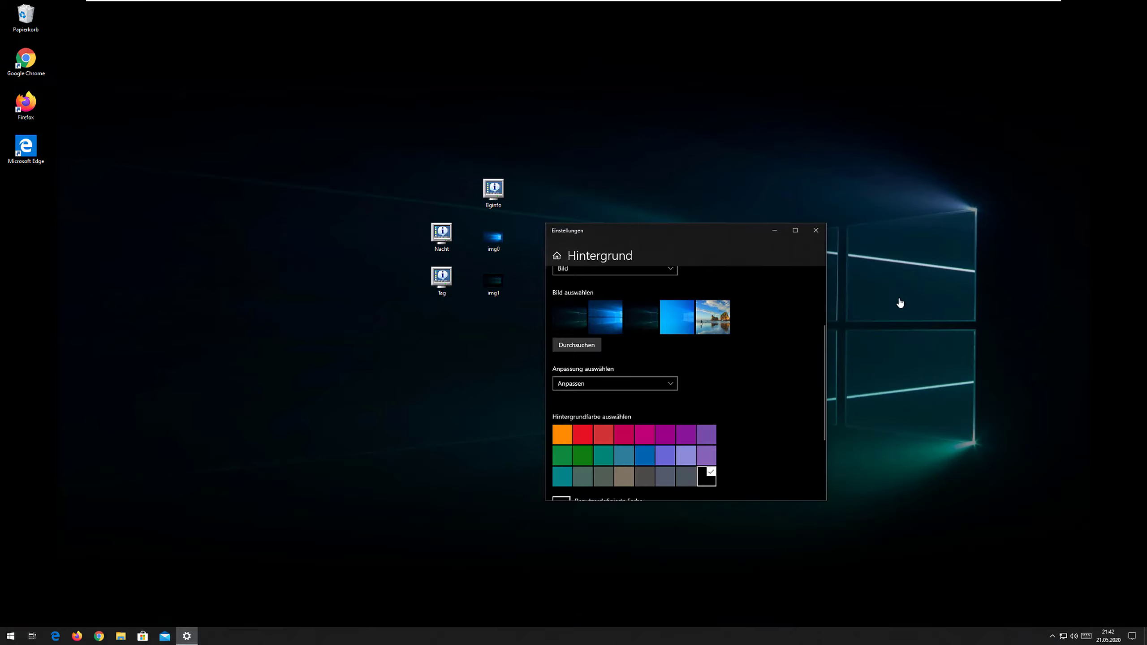
{"action": "key", "text": "alt+Down"}
{"action": "key", "text": "Return"}
{"action": "key", "text": "alt+F4"}
{"action": "key", "text": "alt+F4"}
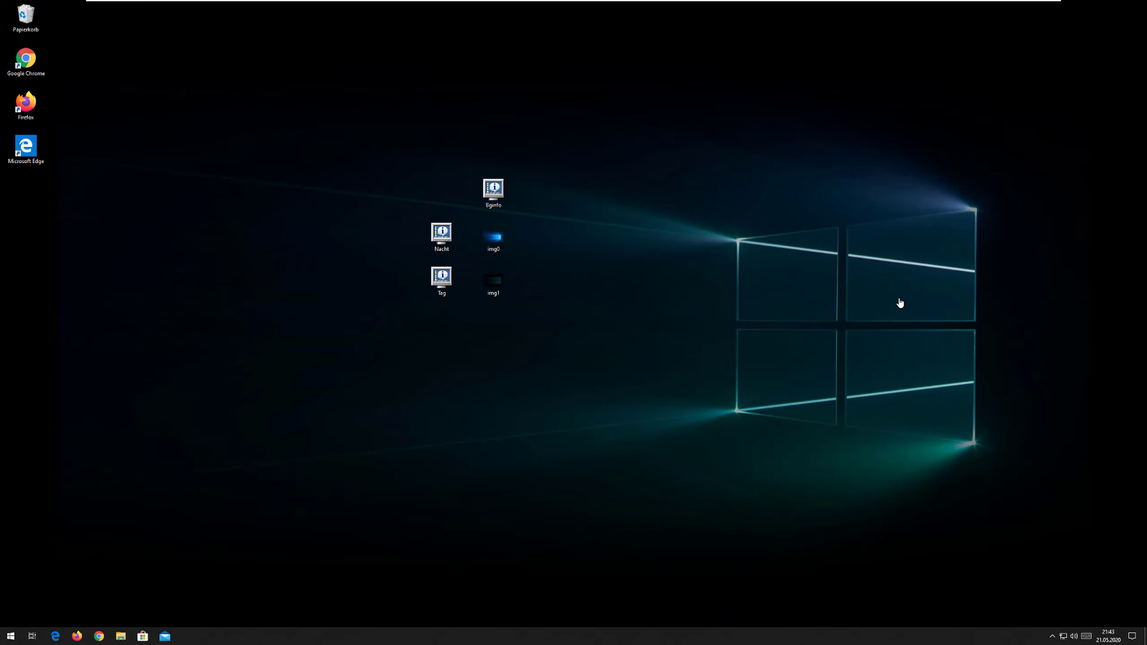